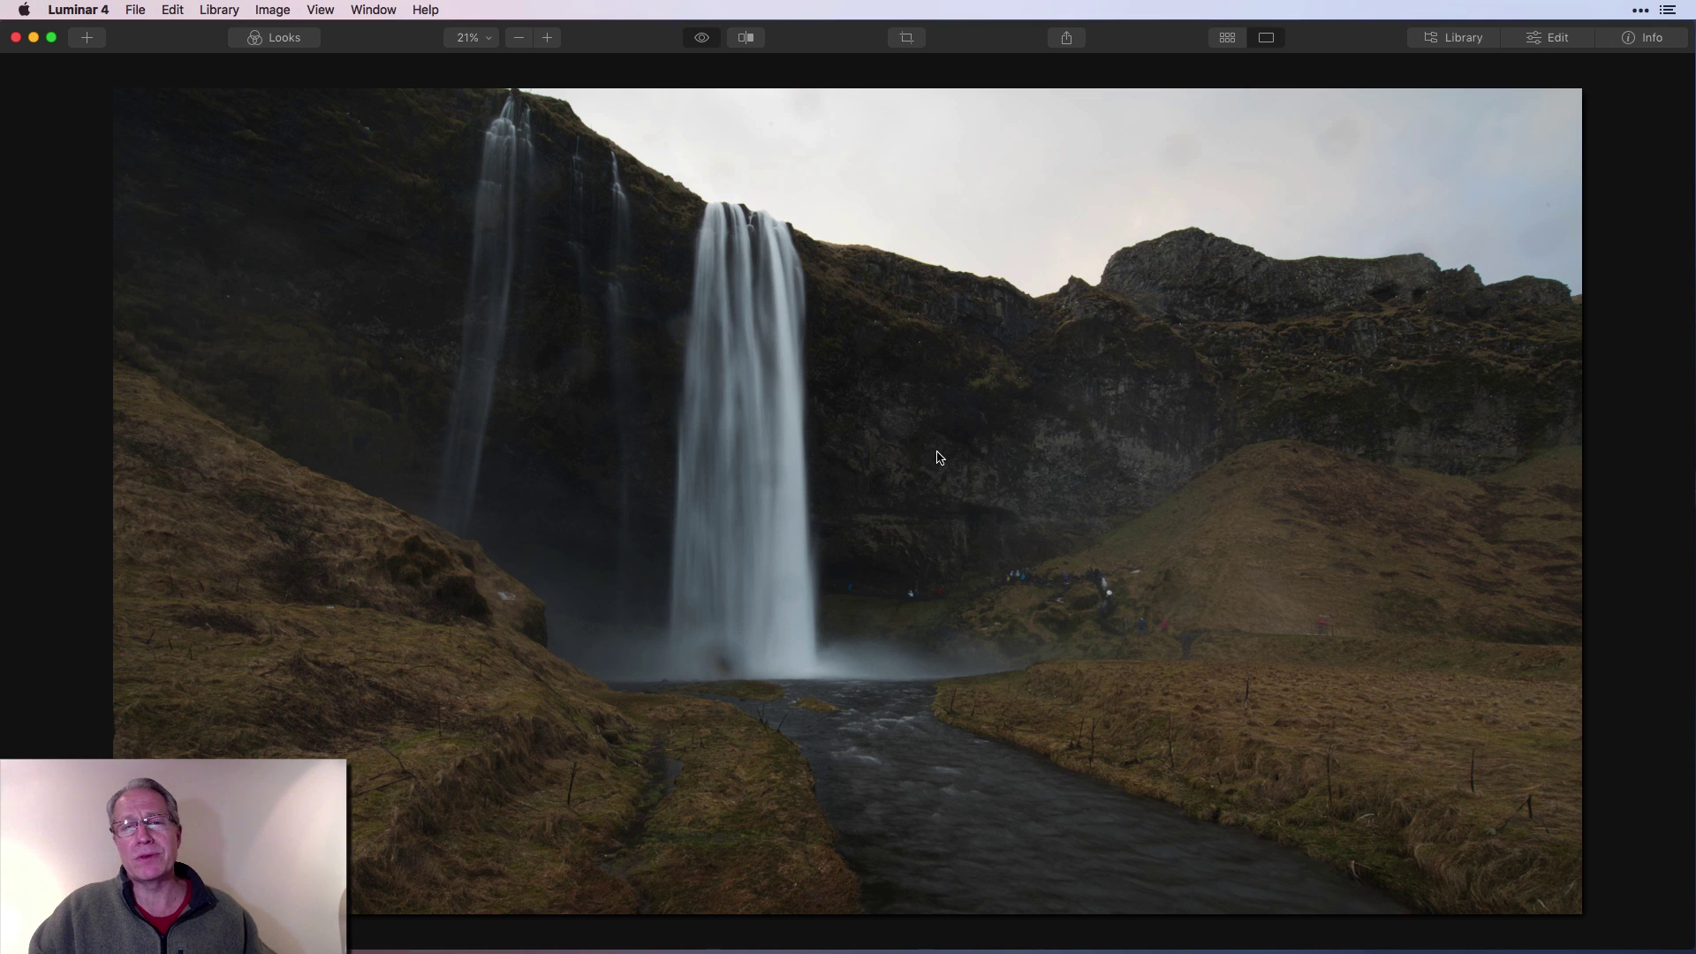
Compare the edited DSC01025.ARW against its unedited original, then return to the edited view.
{"action": "key", "text": "backslash"}
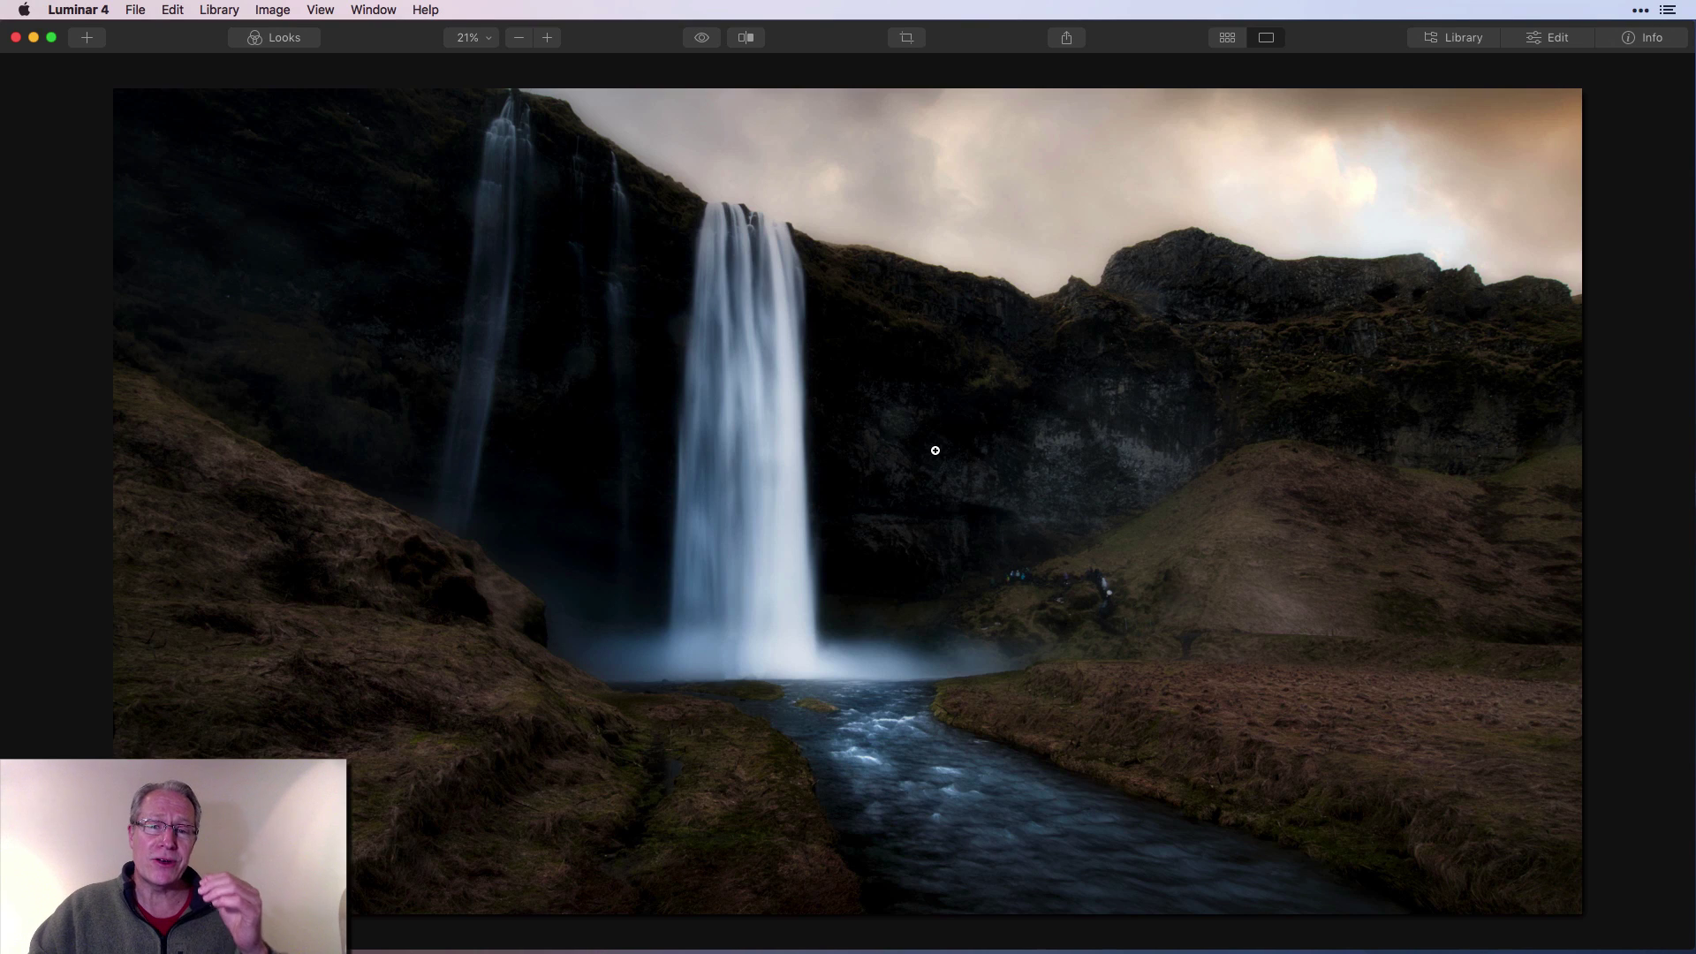
{"action": "left_click", "coordinate": [704, 39]}
{"action": "left_click", "coordinate": [704, 39]}
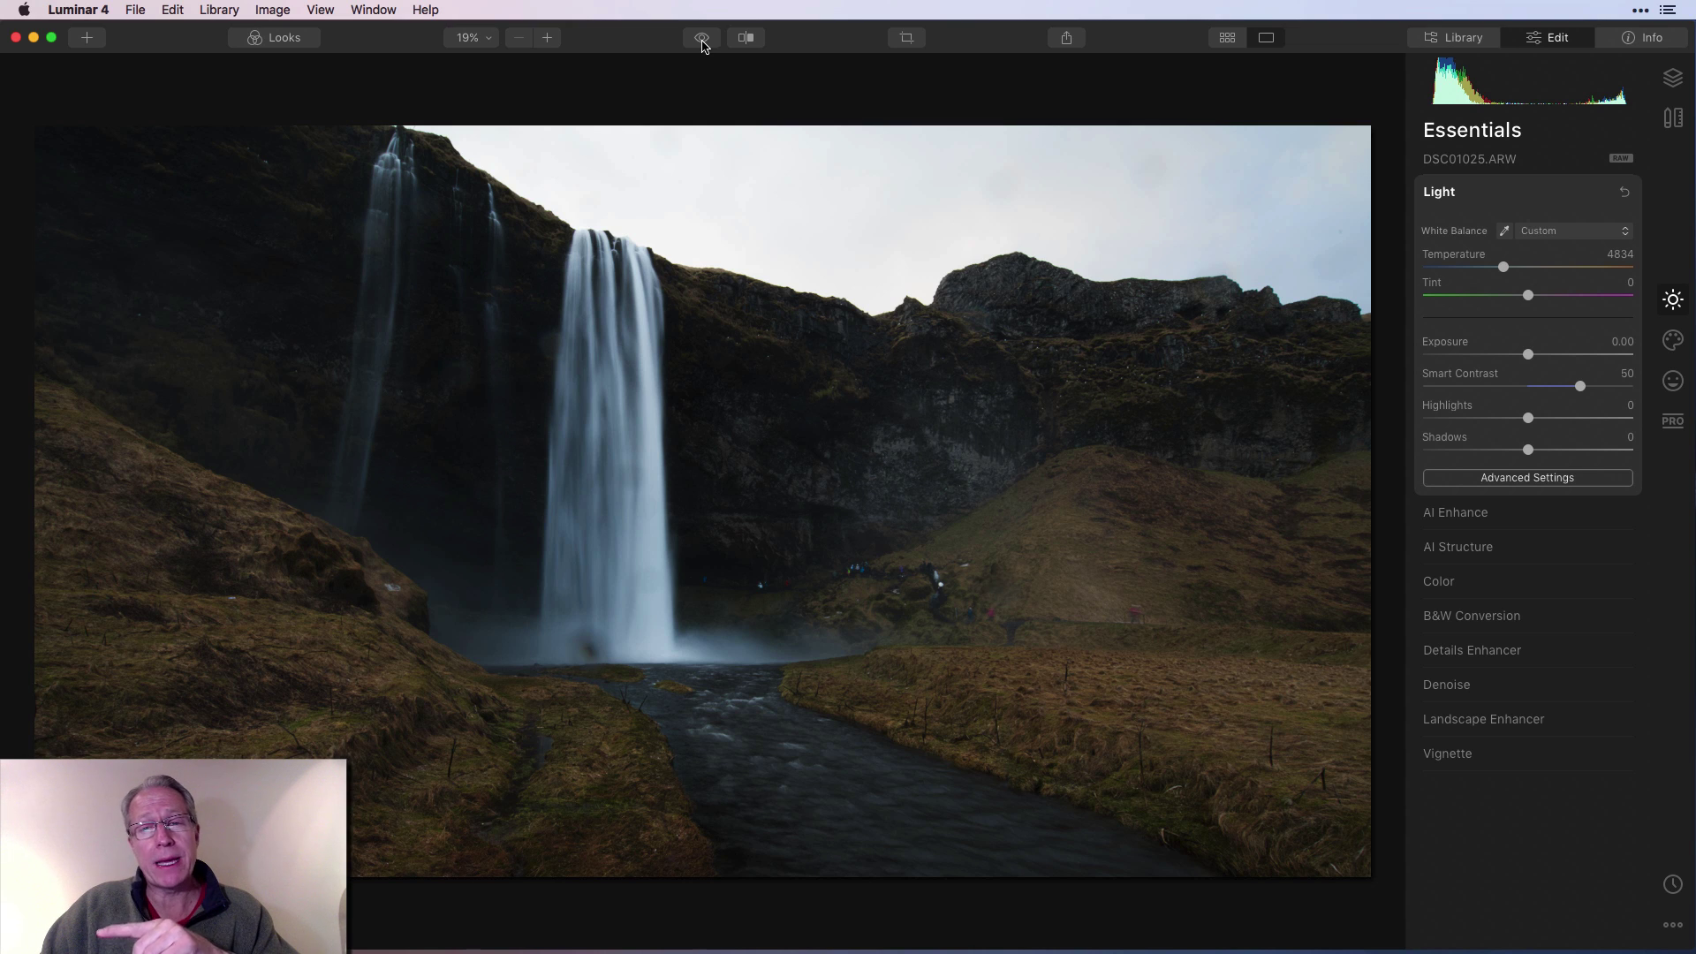
Preview the photo without edits, then check the Light panel's Advanced Settings (Temperature 4834, Smart Contrast 50).
{"action": "left_click", "coordinate": [703, 44]}
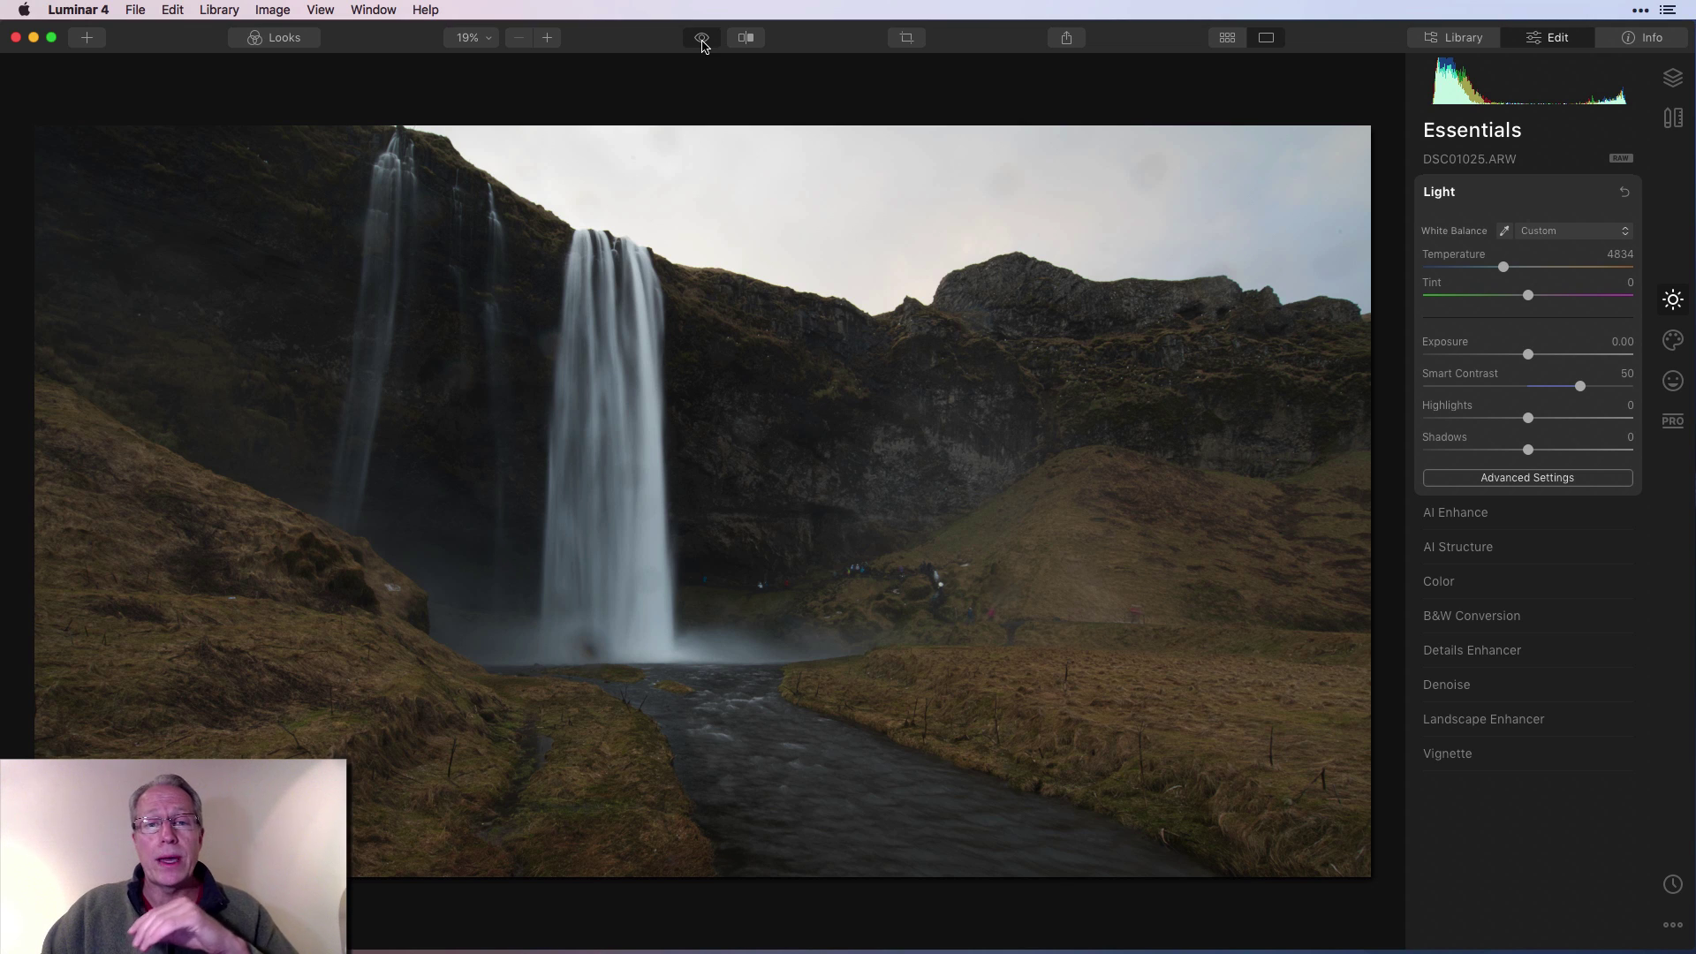
{"action": "left_click", "coordinate": [702, 39]}
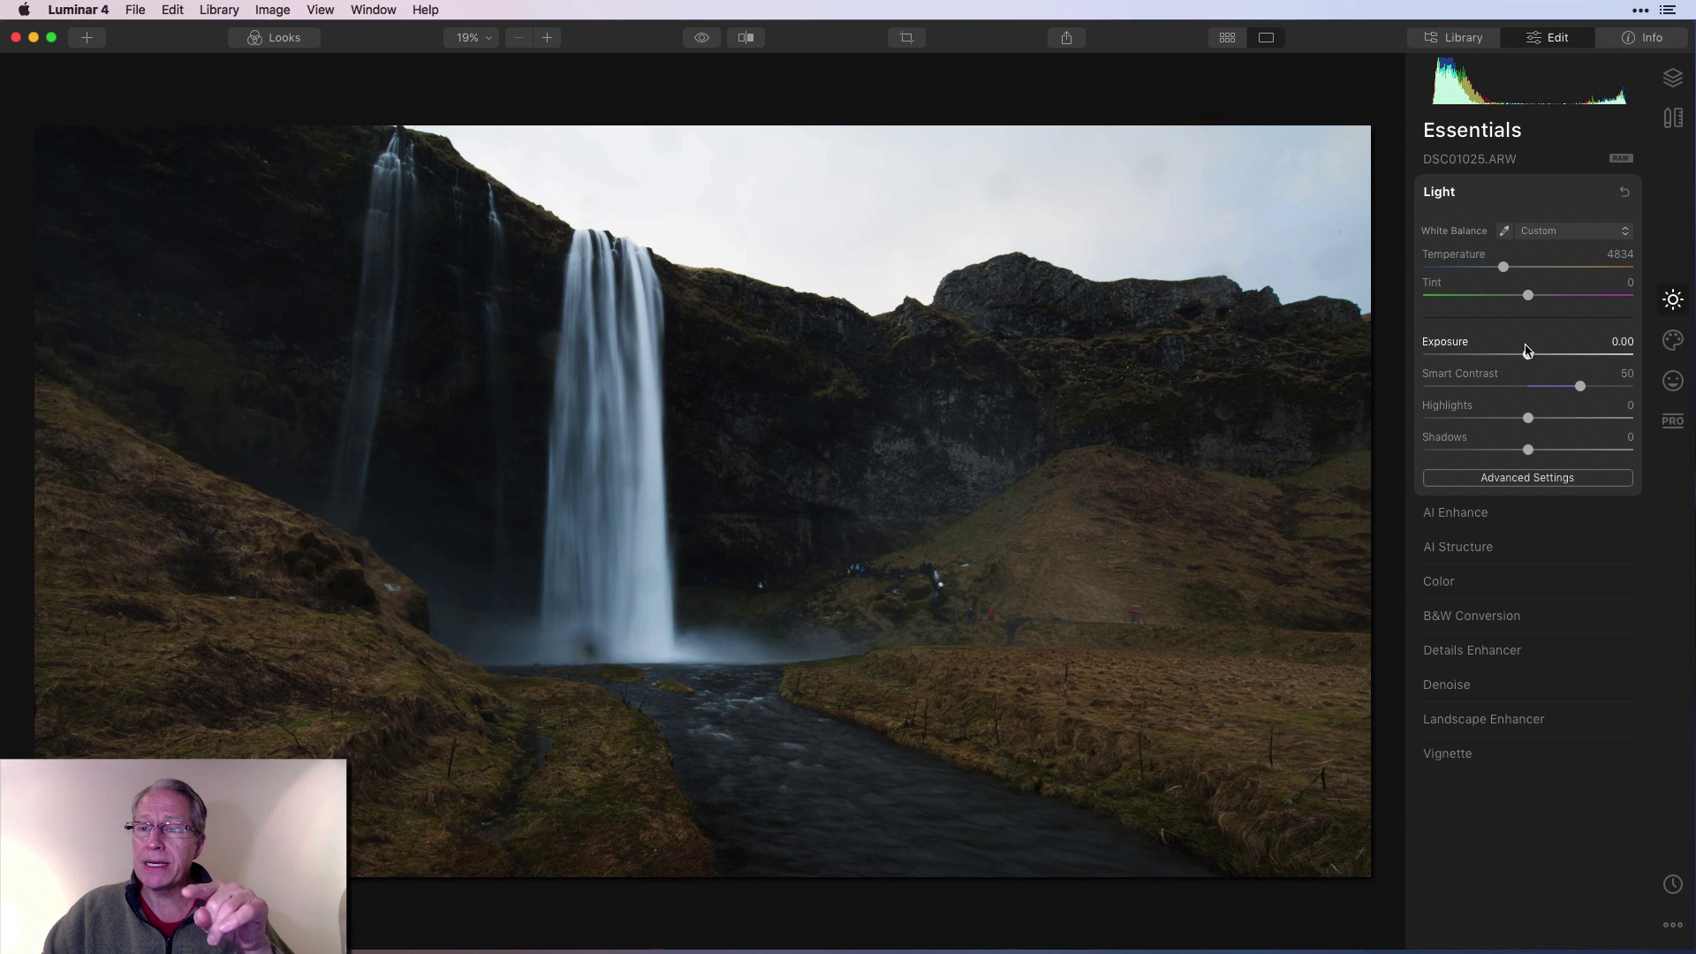
{"action": "left_click", "coordinate": [1538, 478]}
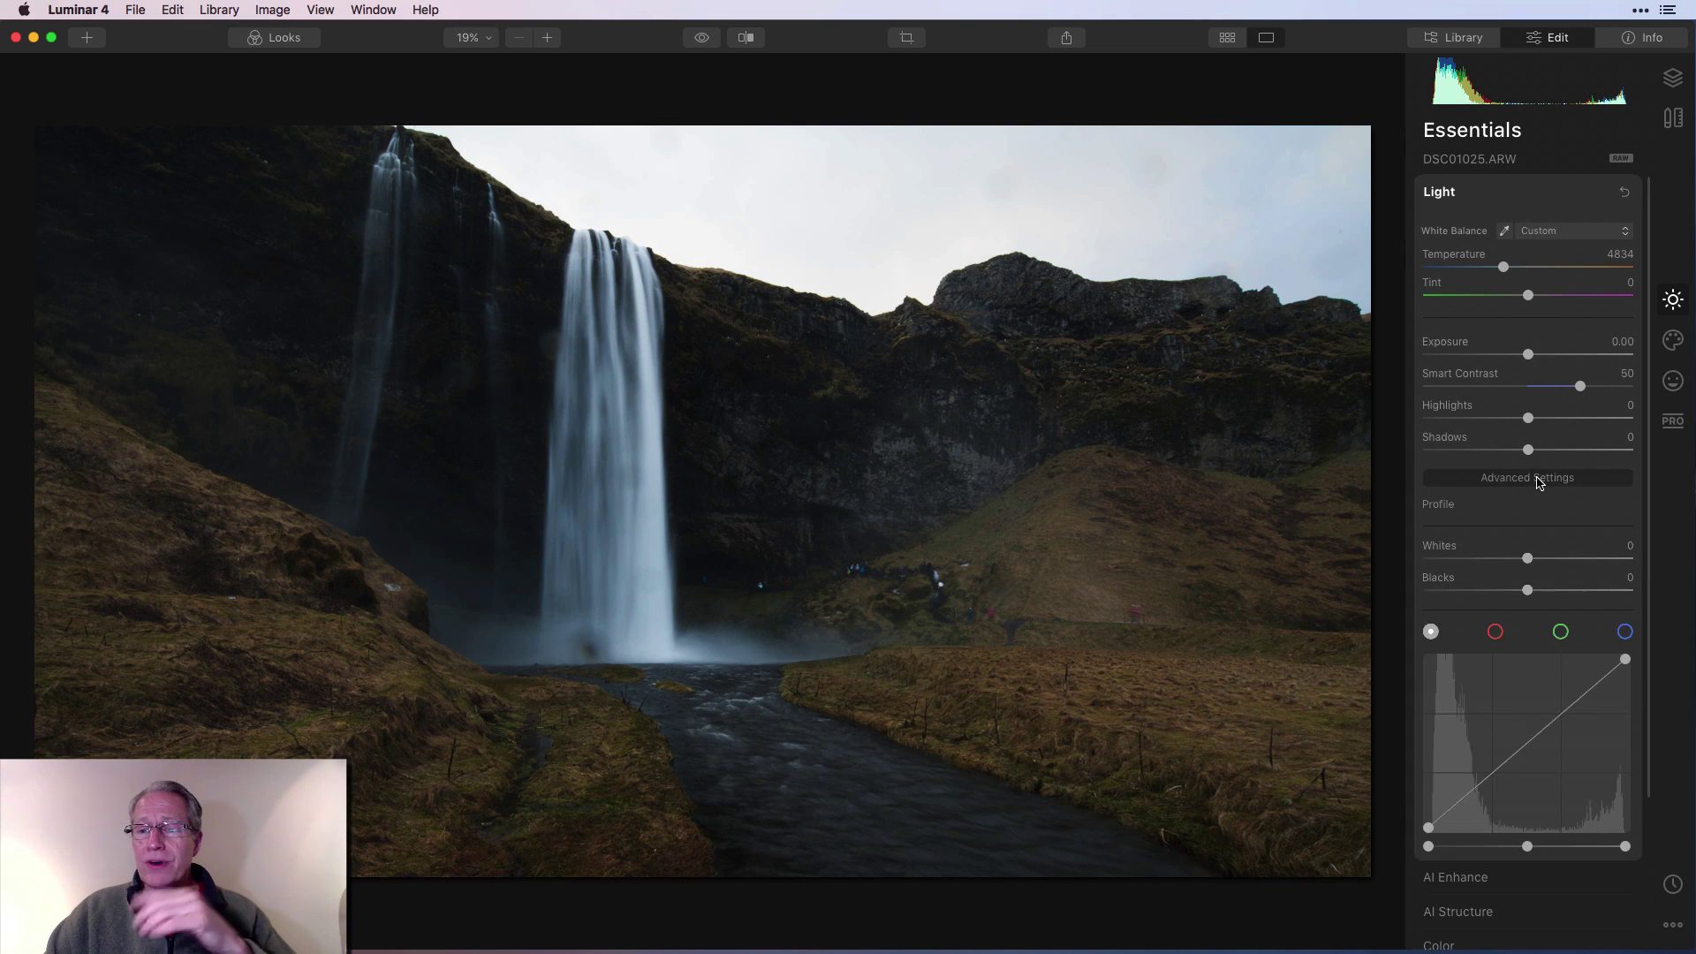
{"action": "left_click", "coordinate": [1537, 479]}
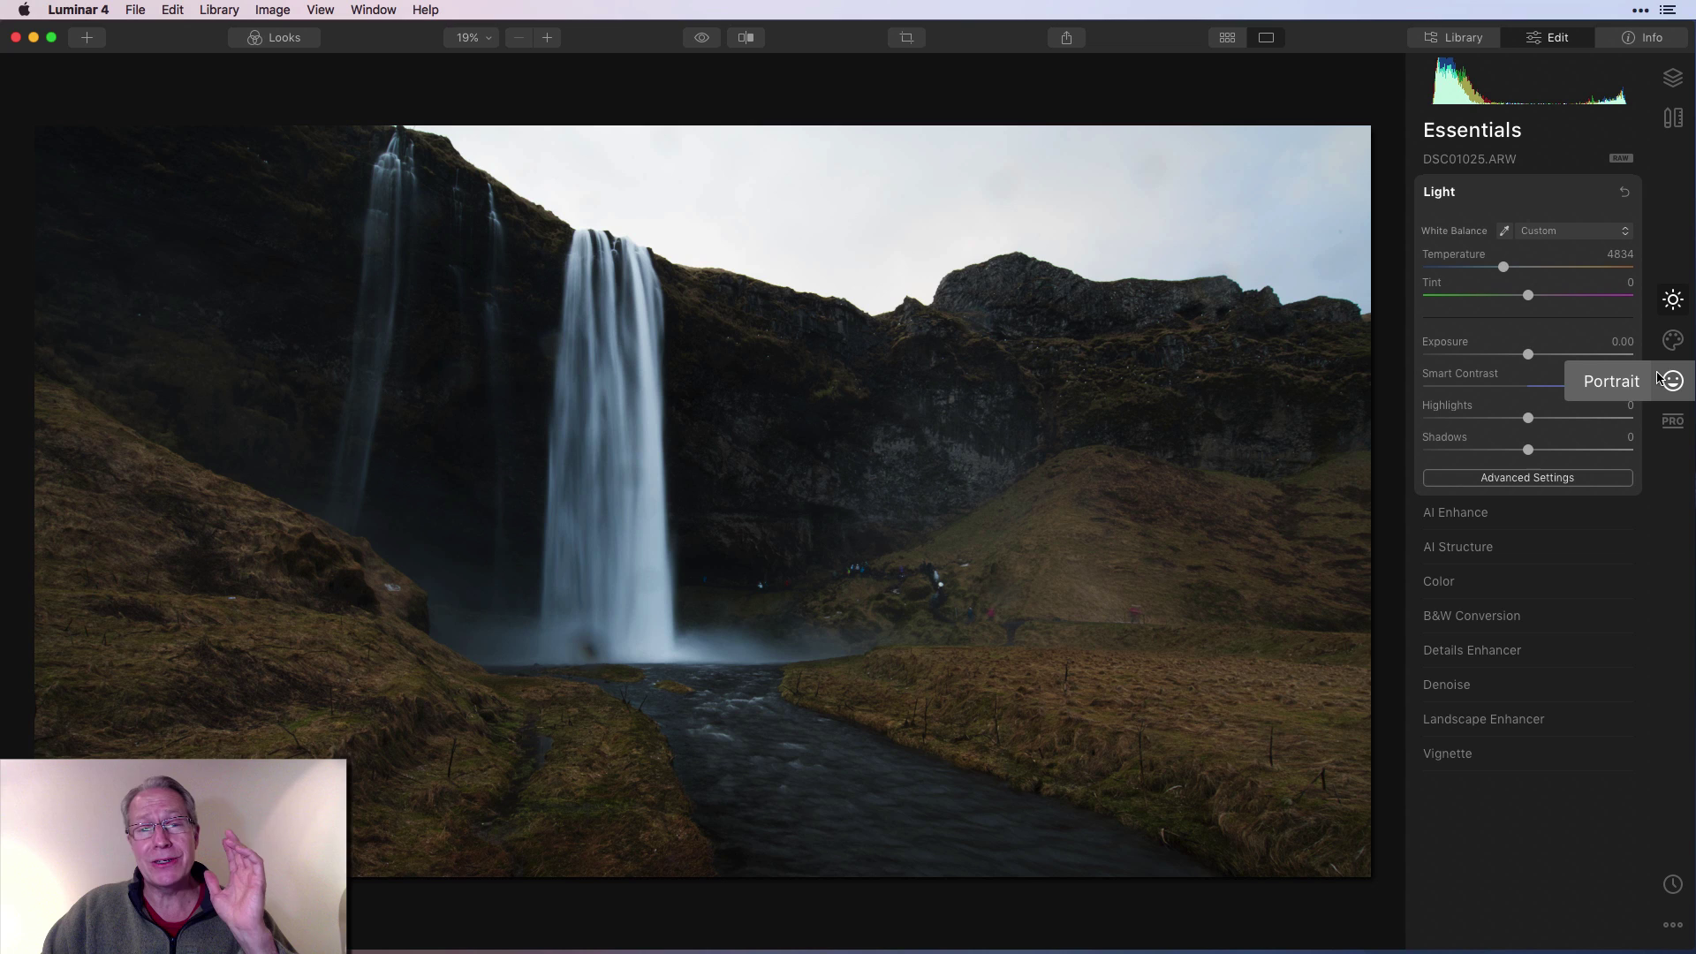
Turn on AI Sky Replacement with the Skies_00016 sky, keeping Relight Scene 42 and Sky Global 30.
{"action": "left_click", "coordinate": [1672, 340]}
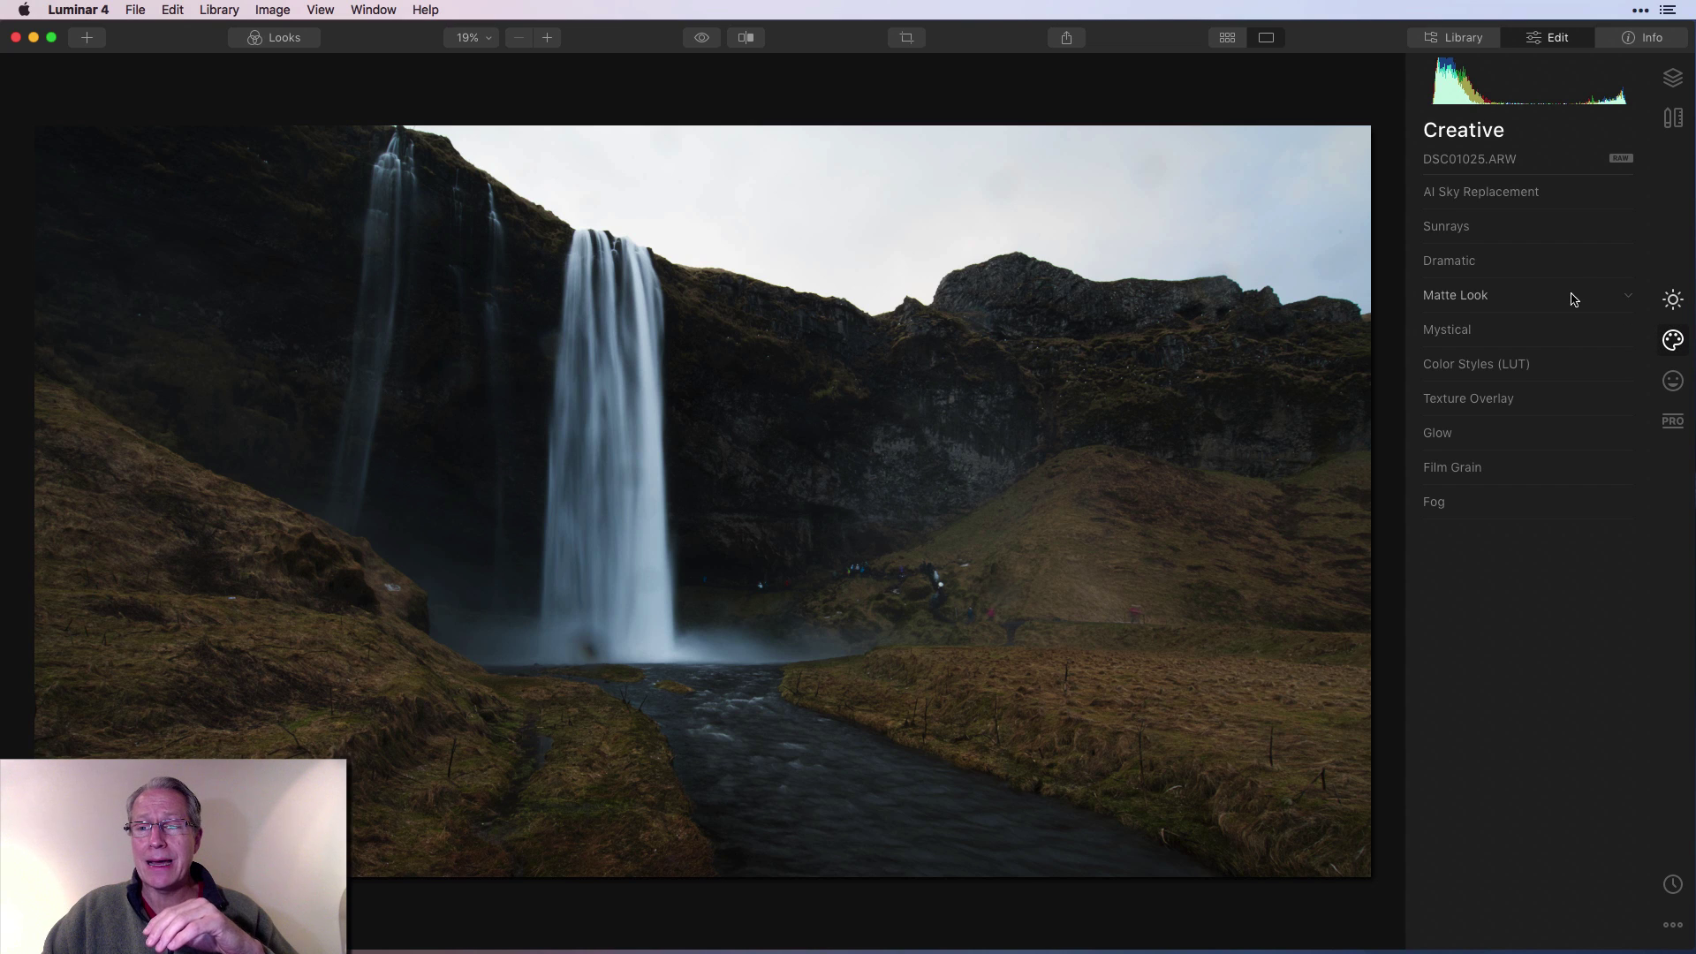
{"action": "left_click", "coordinate": [1565, 194]}
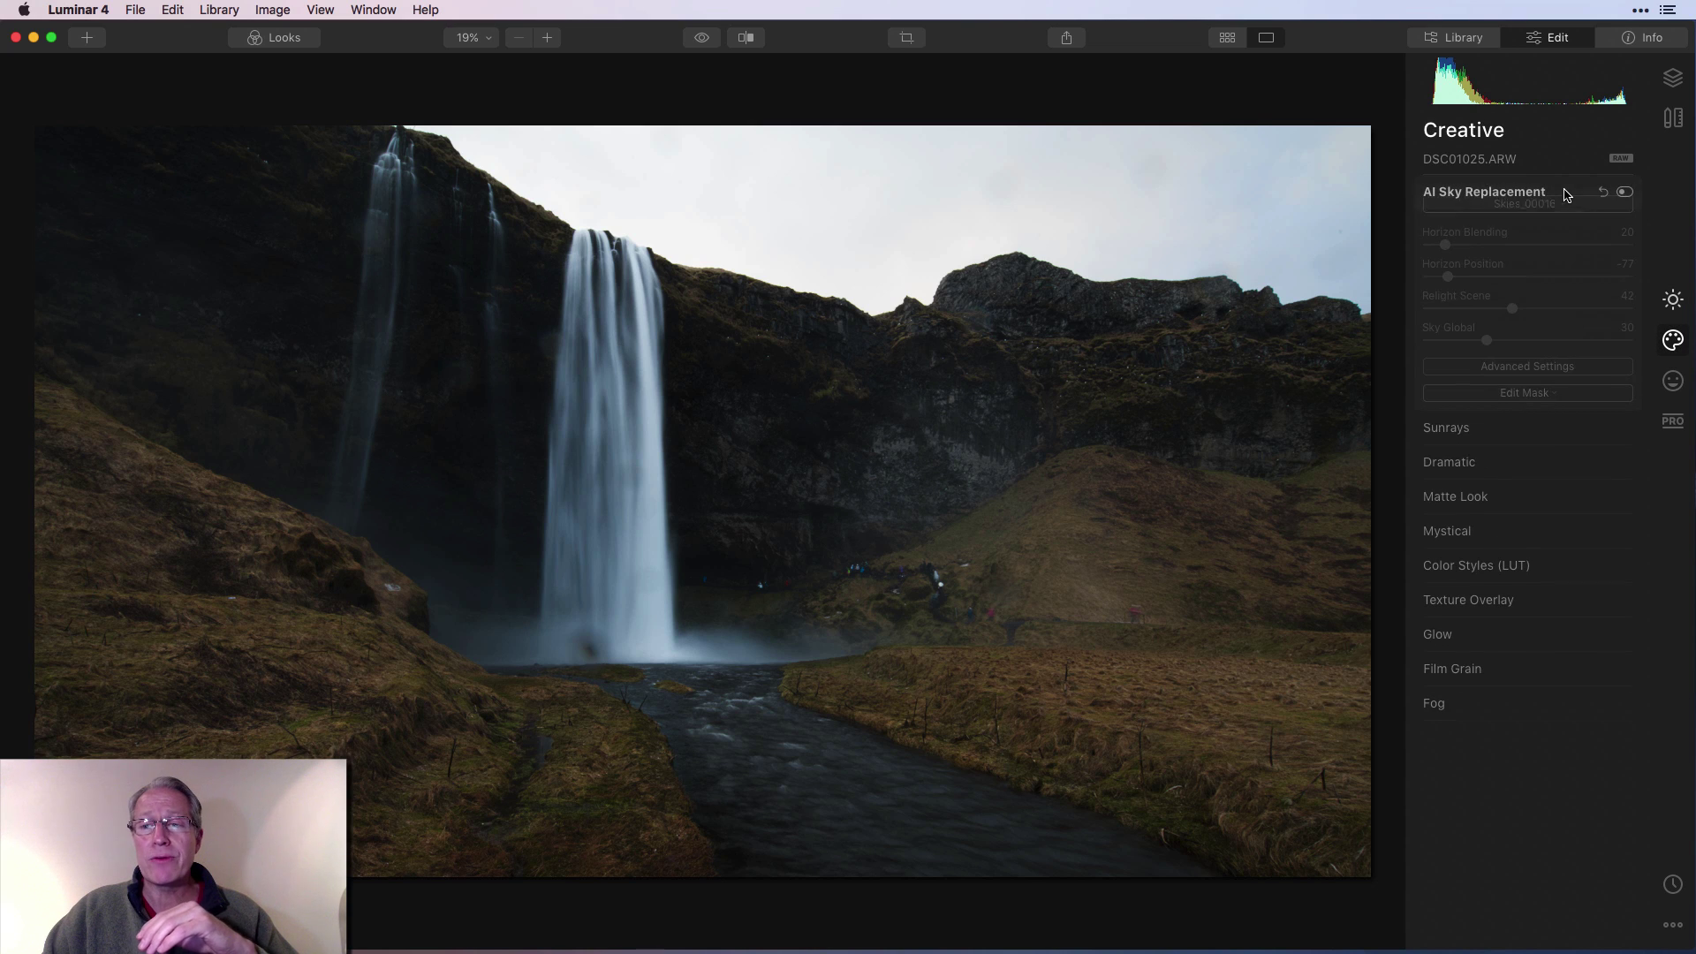
{"action": "left_click", "coordinate": [1624, 193]}
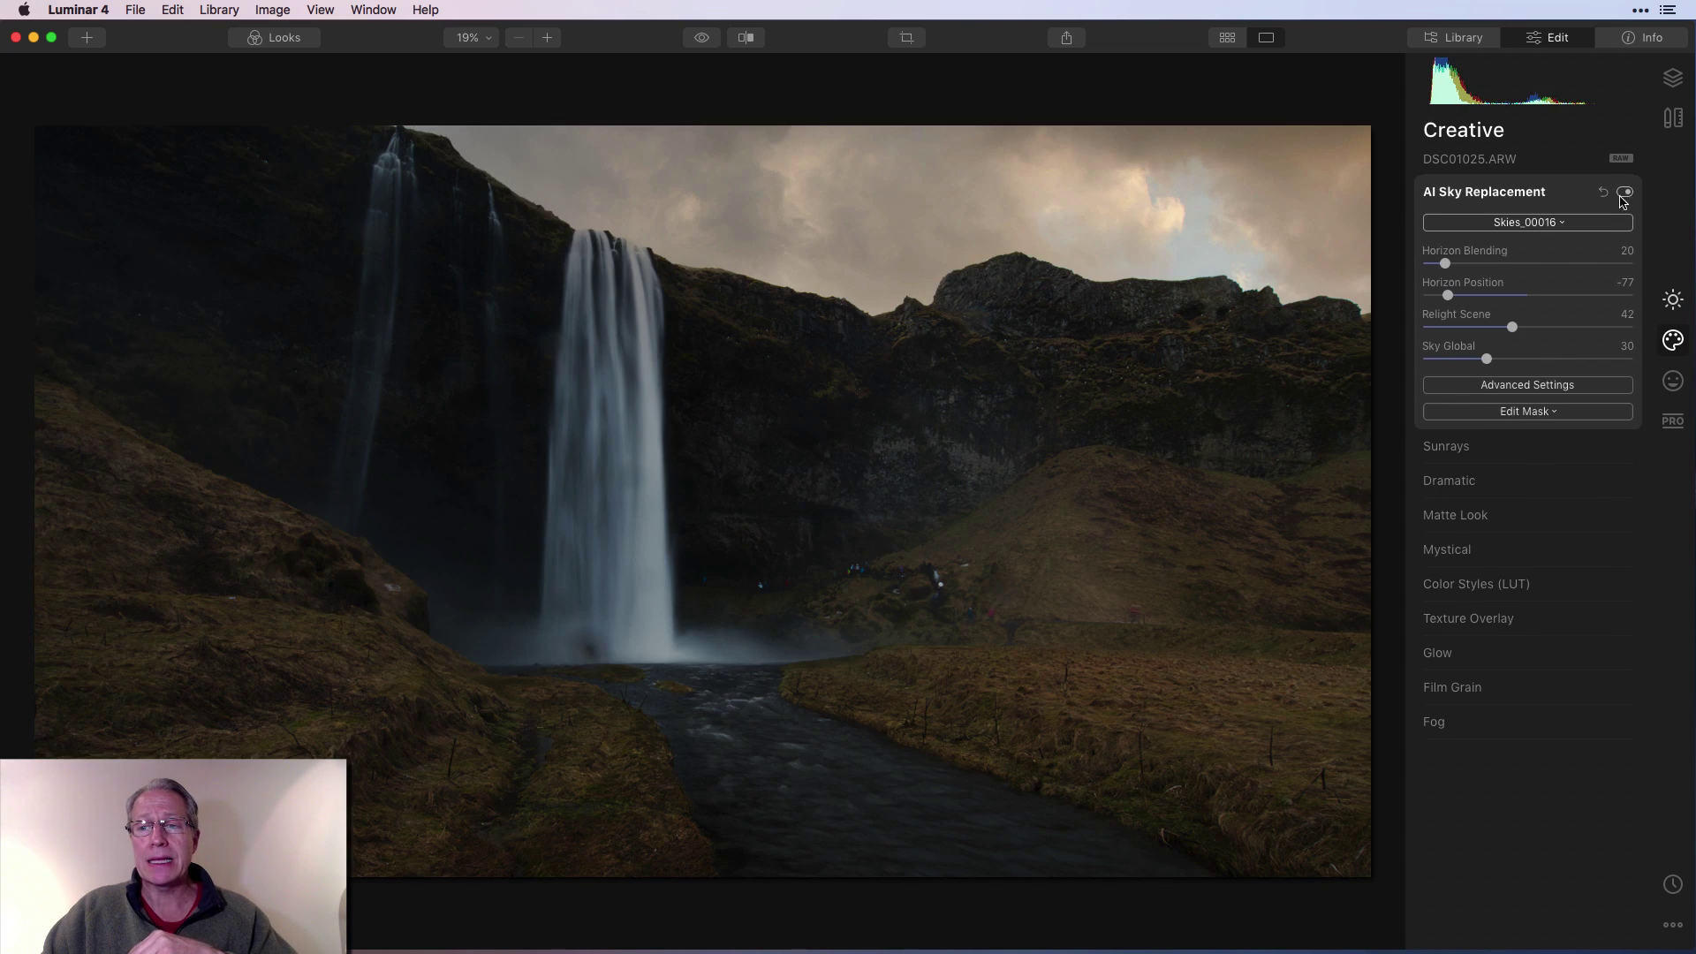
{"action": "left_click", "coordinate": [1567, 228]}
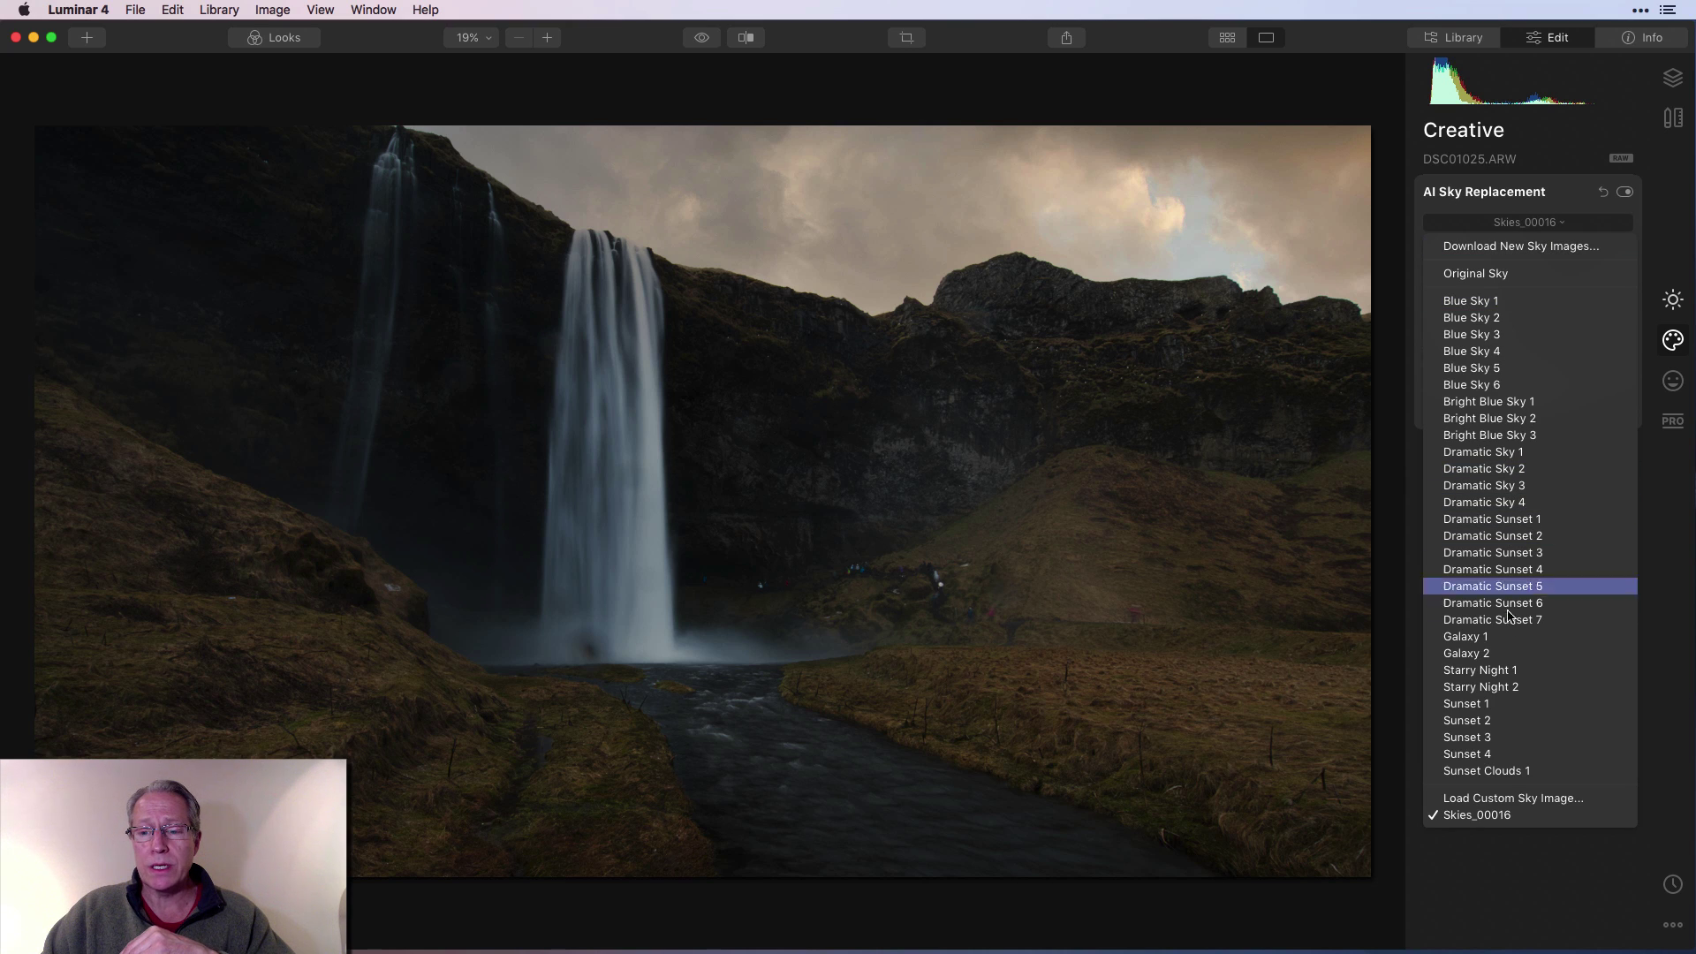
{"action": "left_click", "coordinate": [1517, 228]}
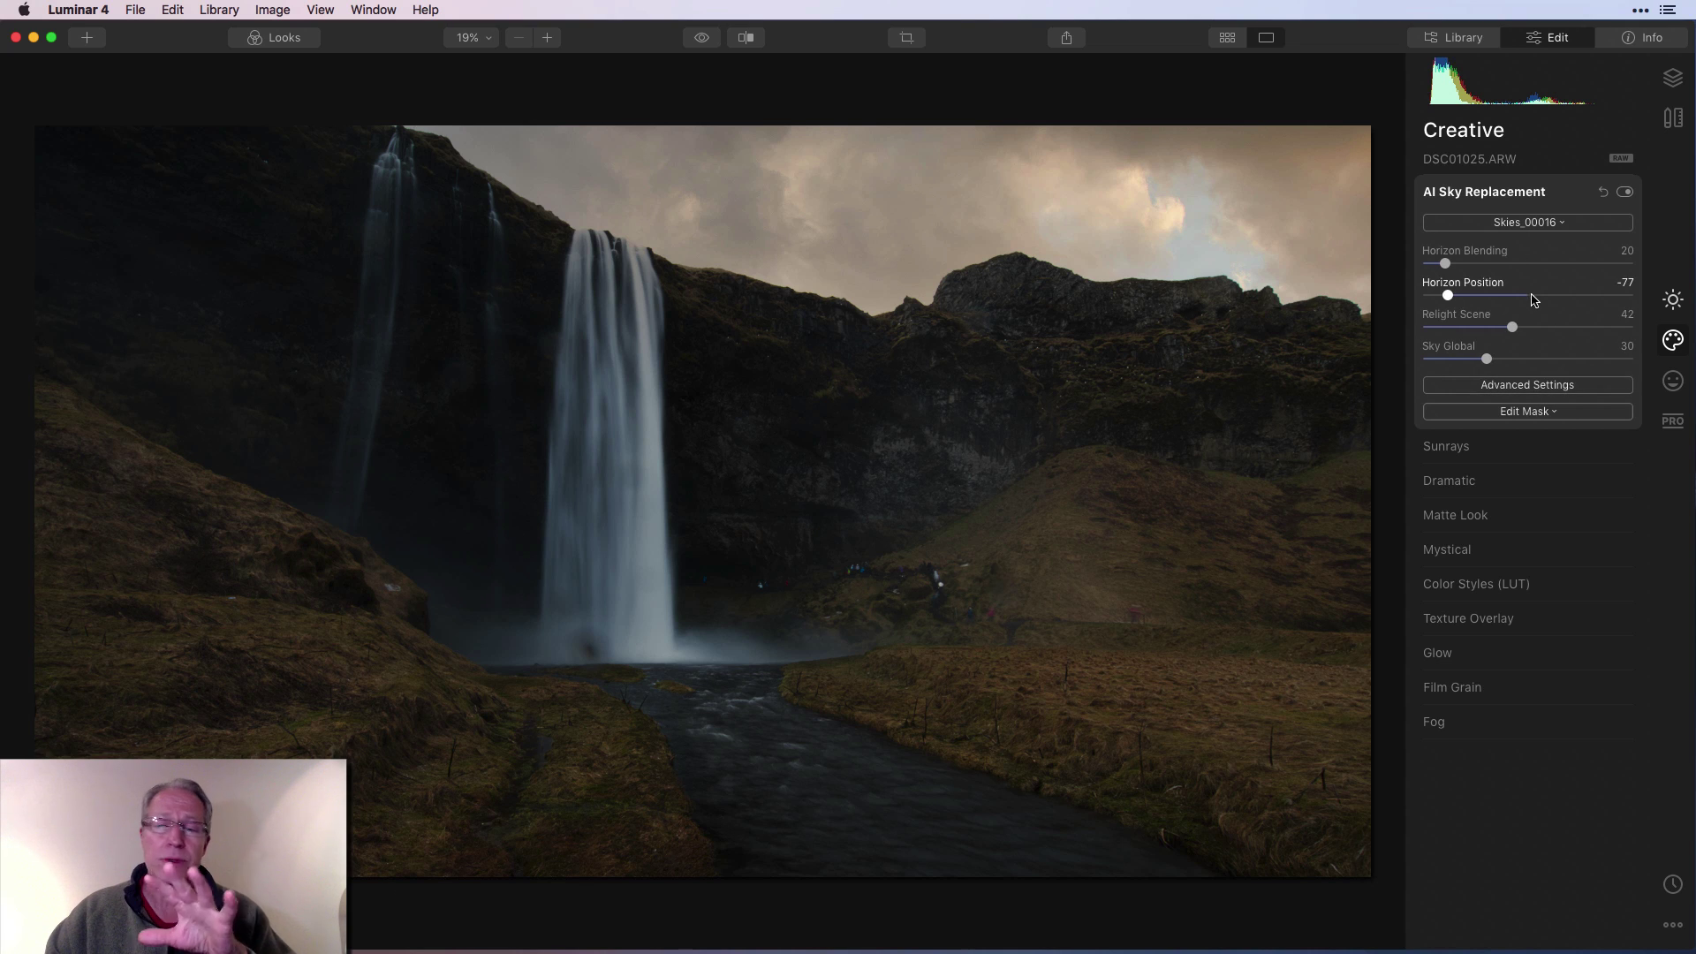
{"action": "left_click", "coordinate": [1527, 385]}
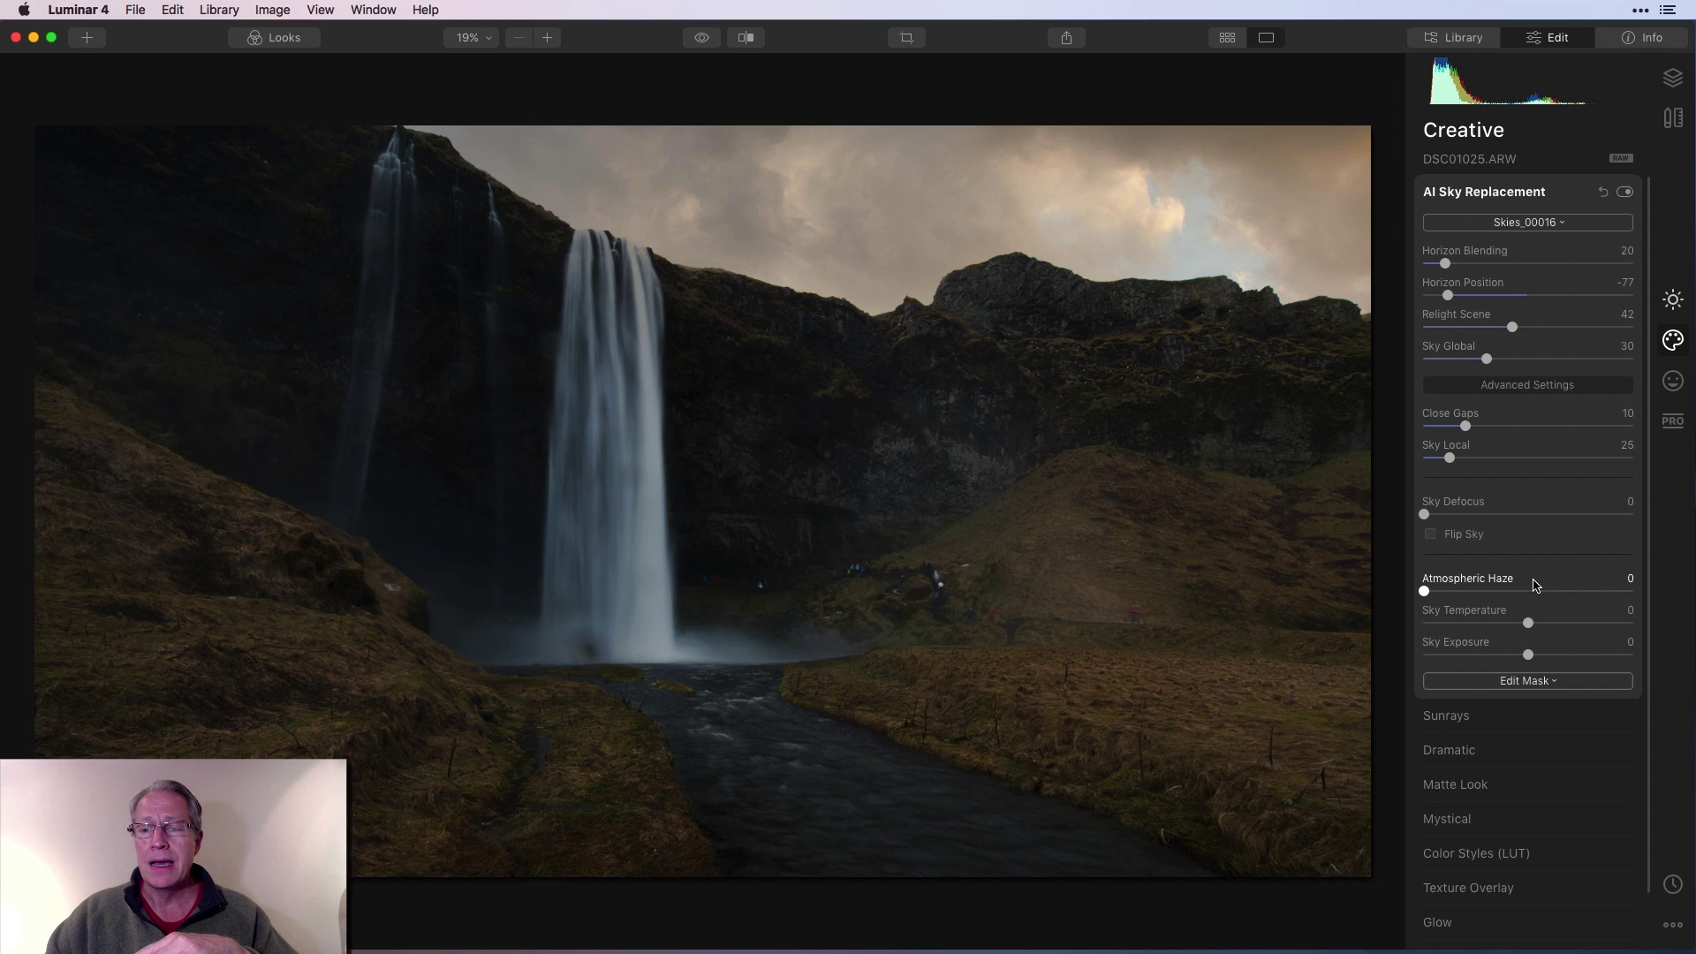
{"action": "left_click", "coordinate": [1549, 385]}
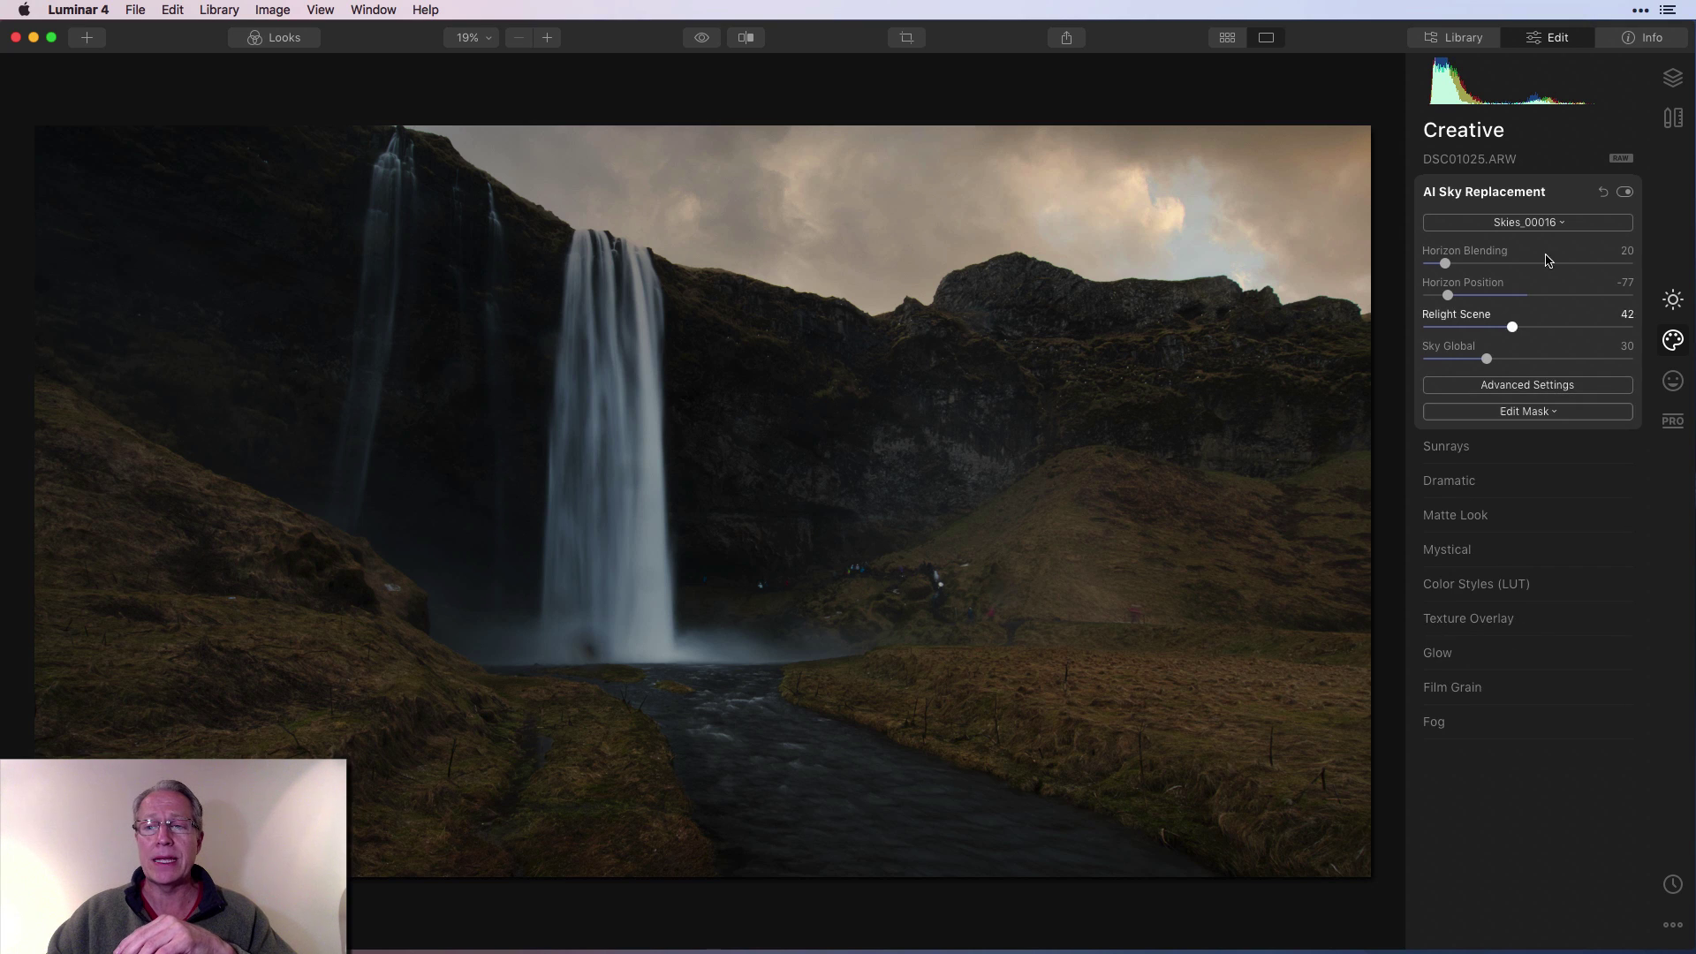
{"action": "left_click", "coordinate": [1560, 198]}
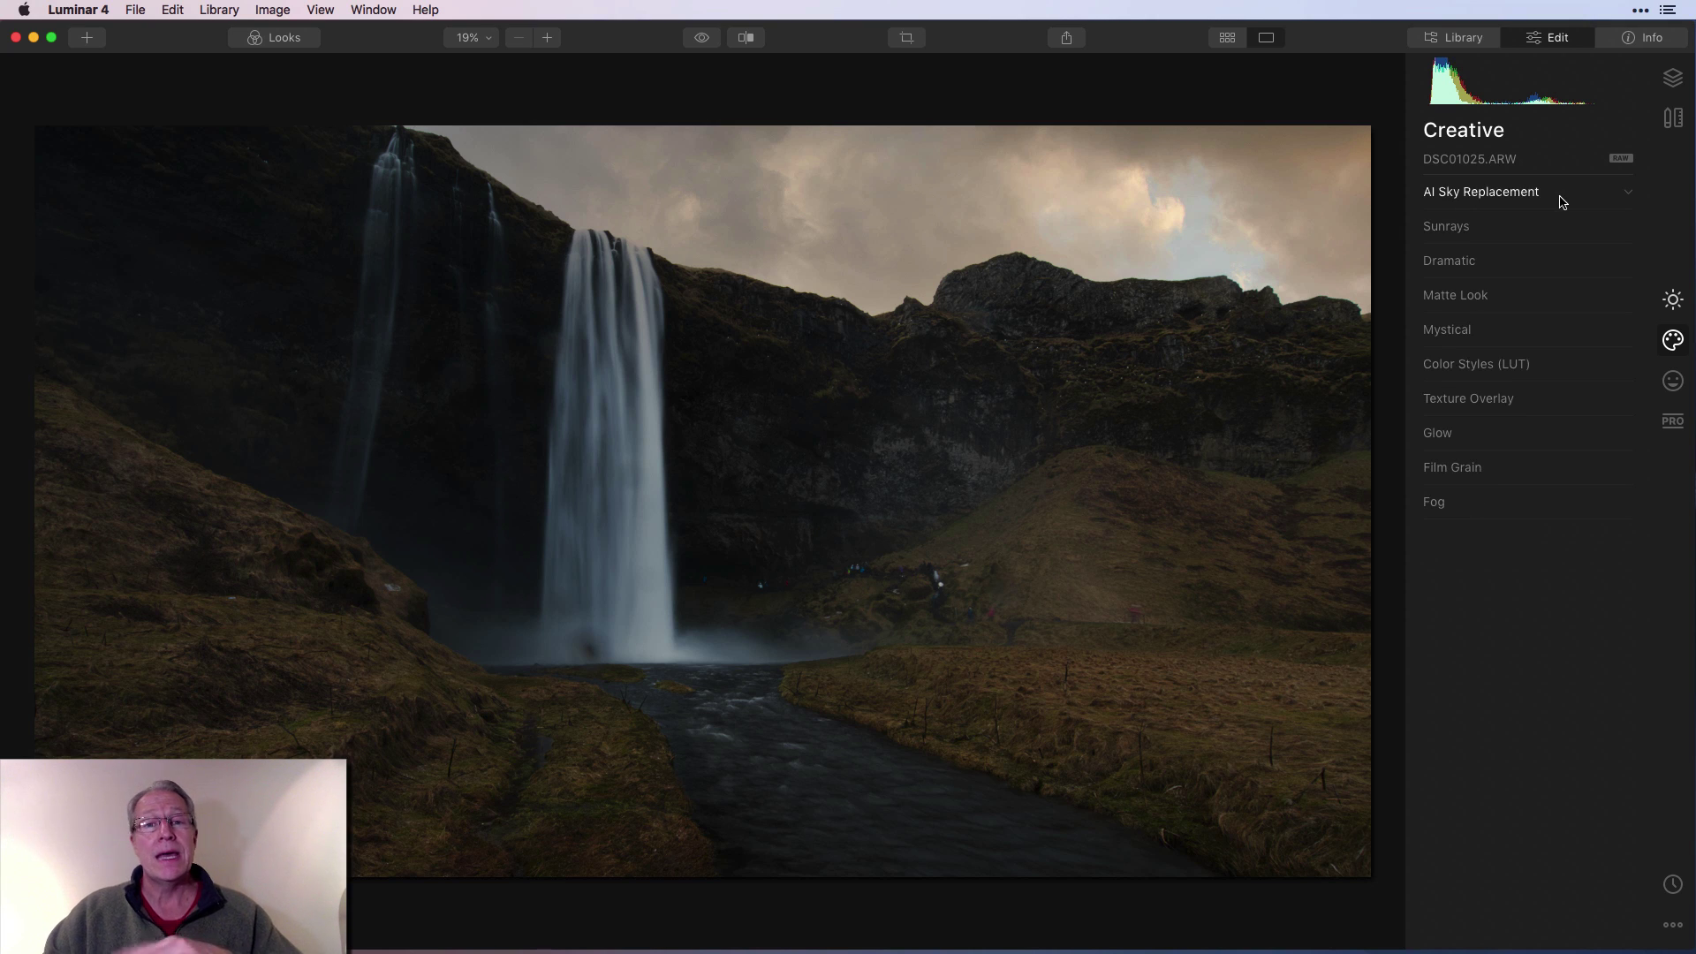
Enable AI Structure at 15 in the Essentials AI Enhance adjustments.
{"action": "left_click", "coordinate": [1673, 303]}
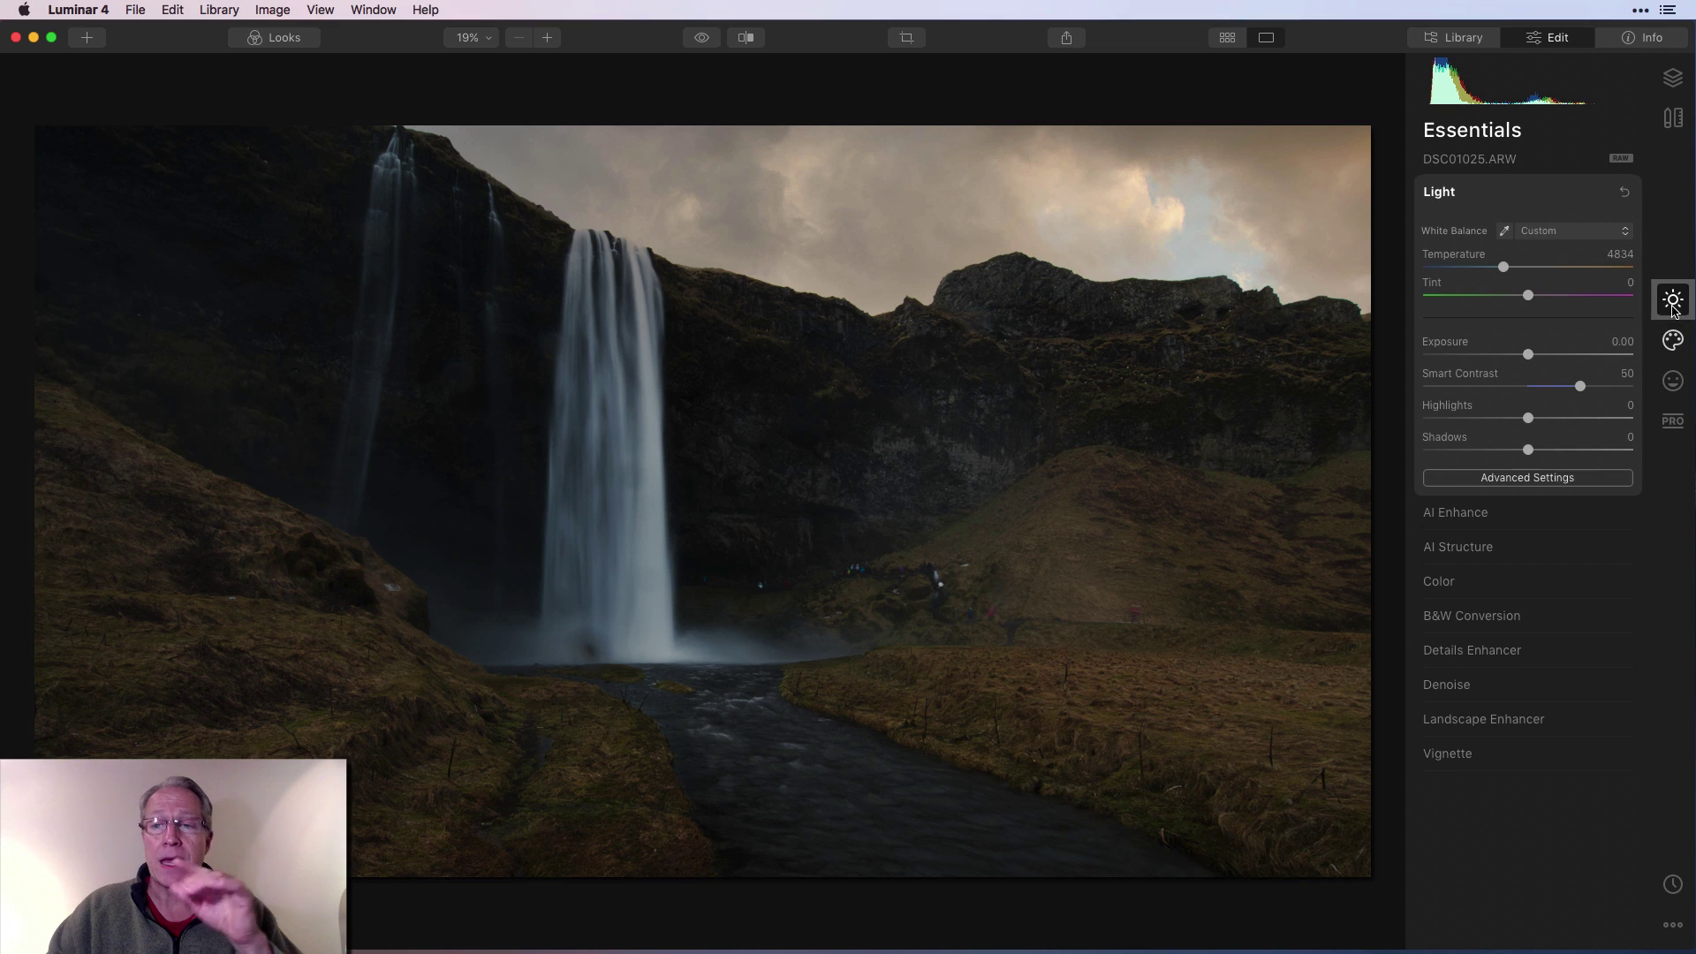
{"action": "left_click", "coordinate": [1531, 204]}
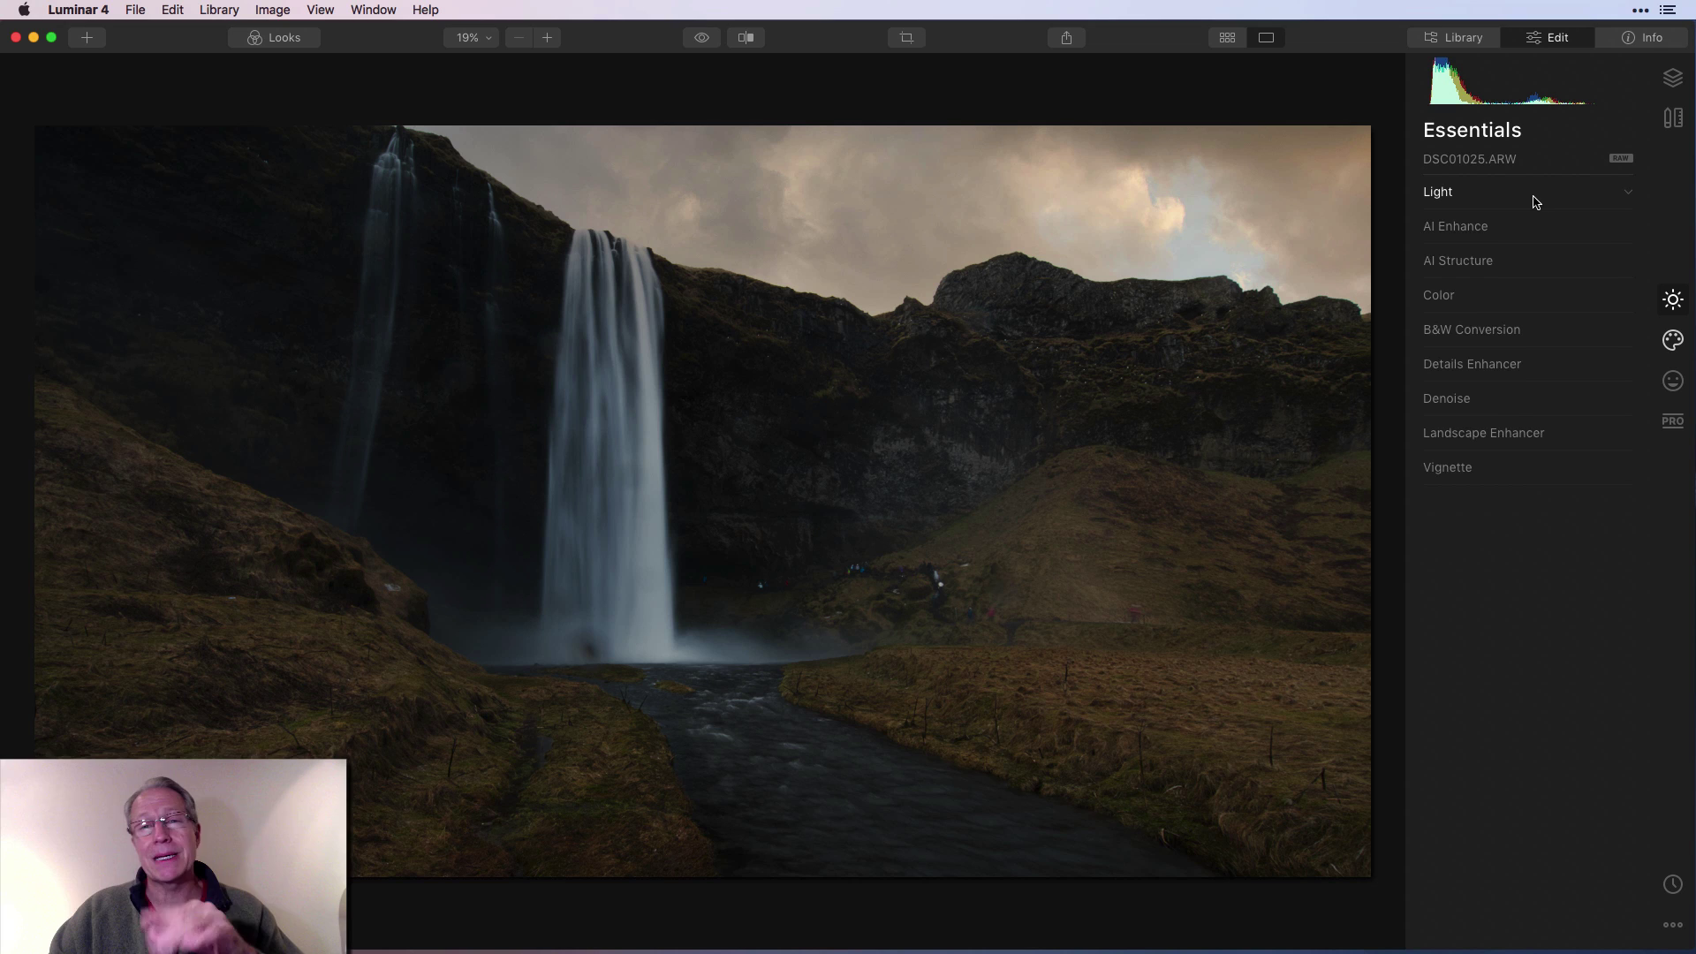
{"action": "left_click", "coordinate": [1515, 228]}
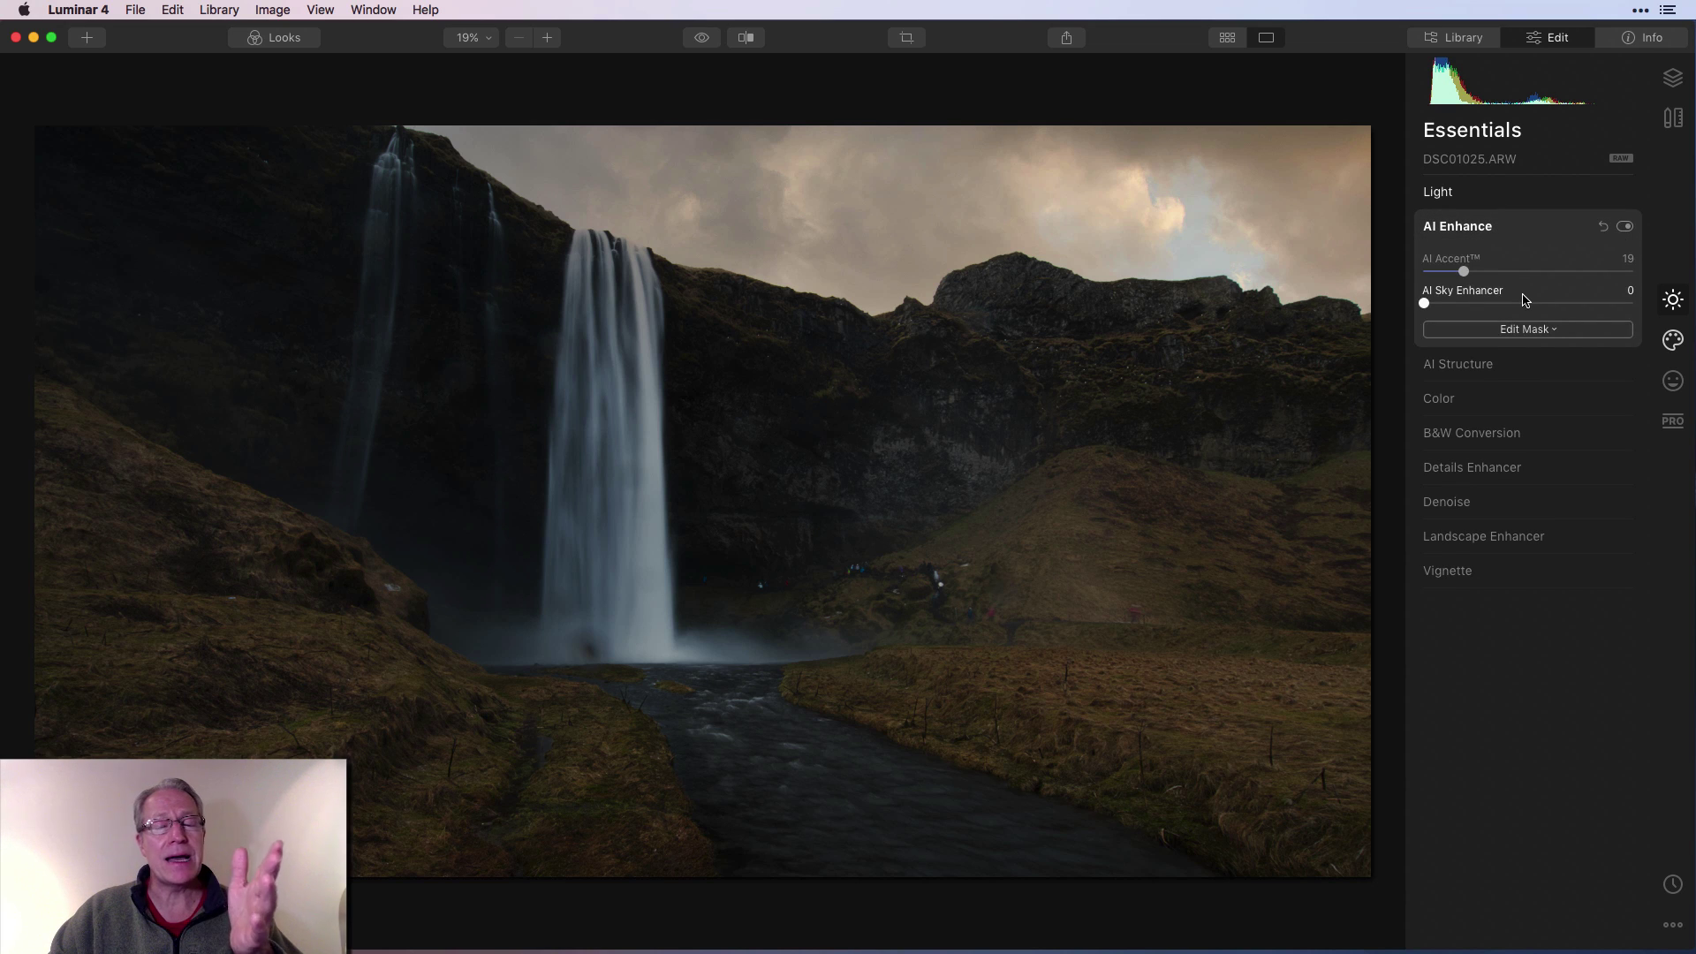
{"action": "left_click", "coordinate": [1507, 366]}
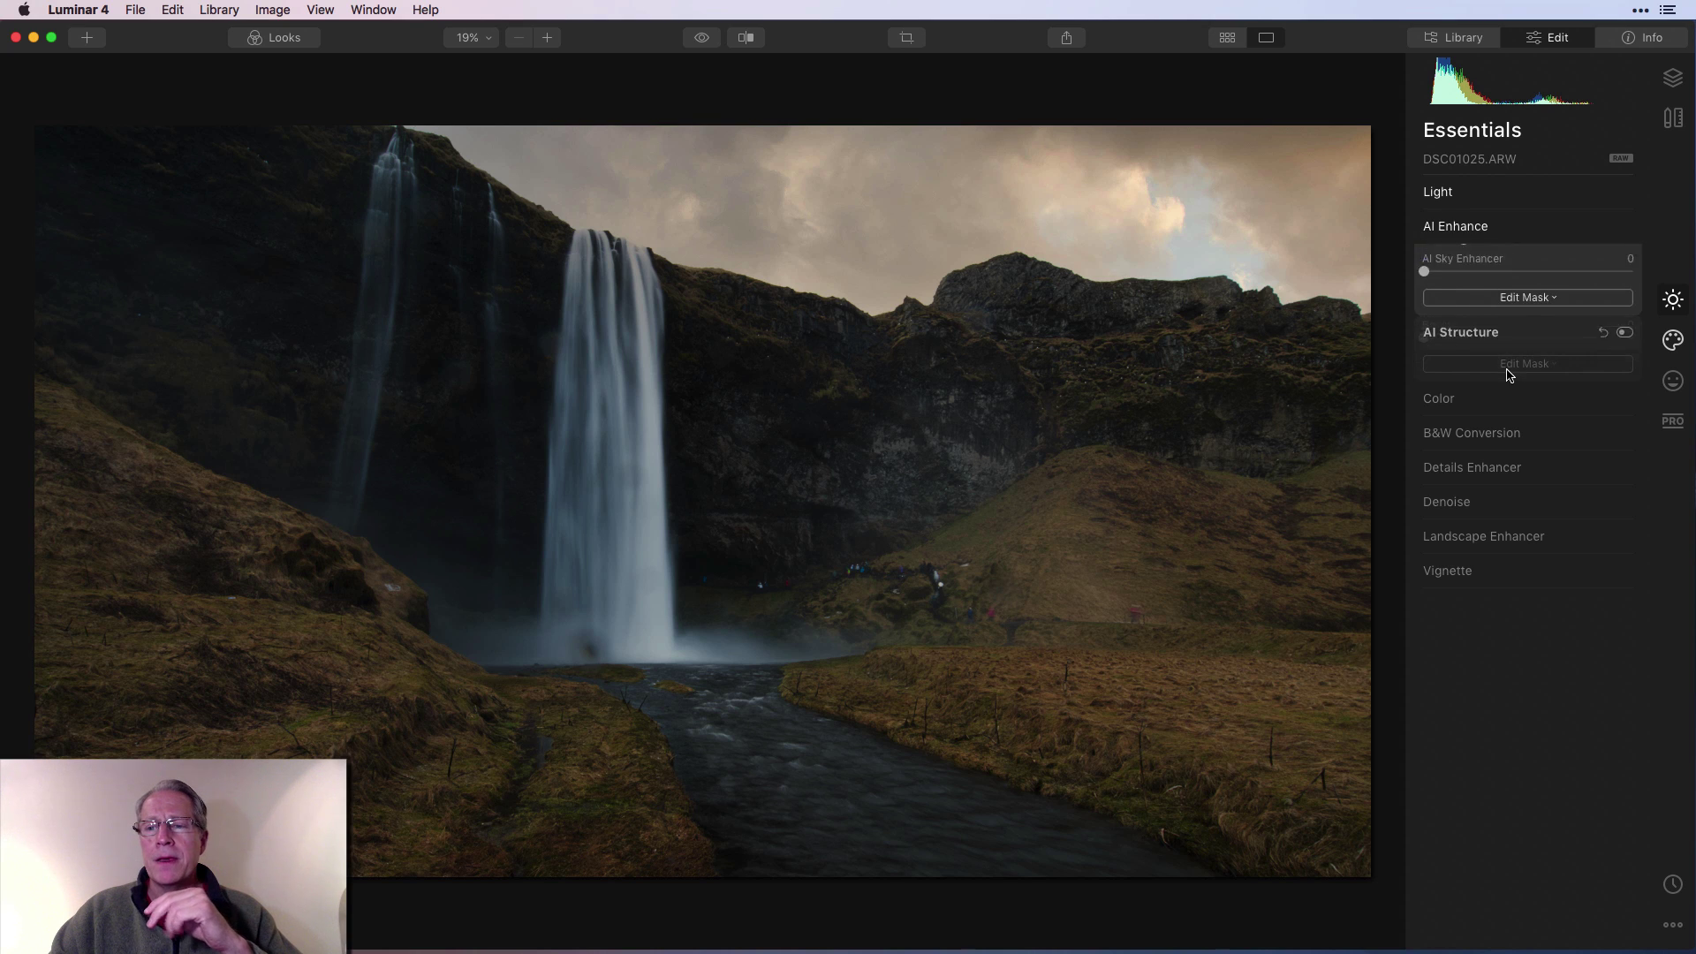
{"action": "left_click", "coordinate": [1624, 260]}
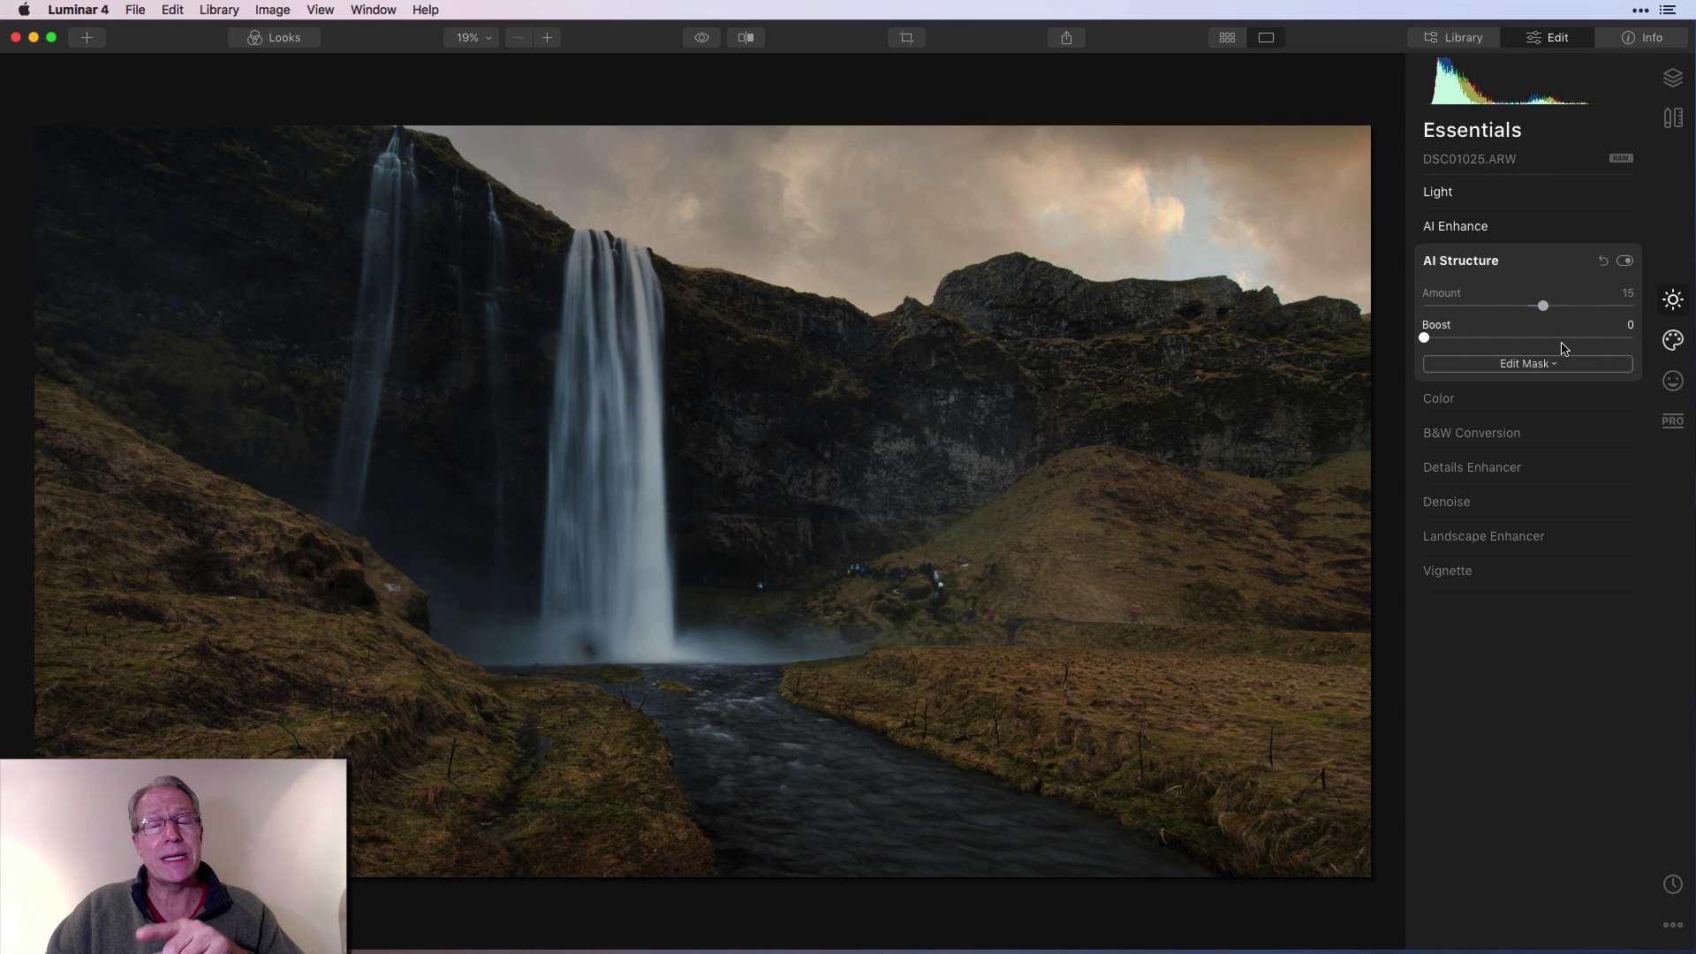
Set Color Vibrance to -16.
{"action": "left_click", "coordinate": [1564, 398]}
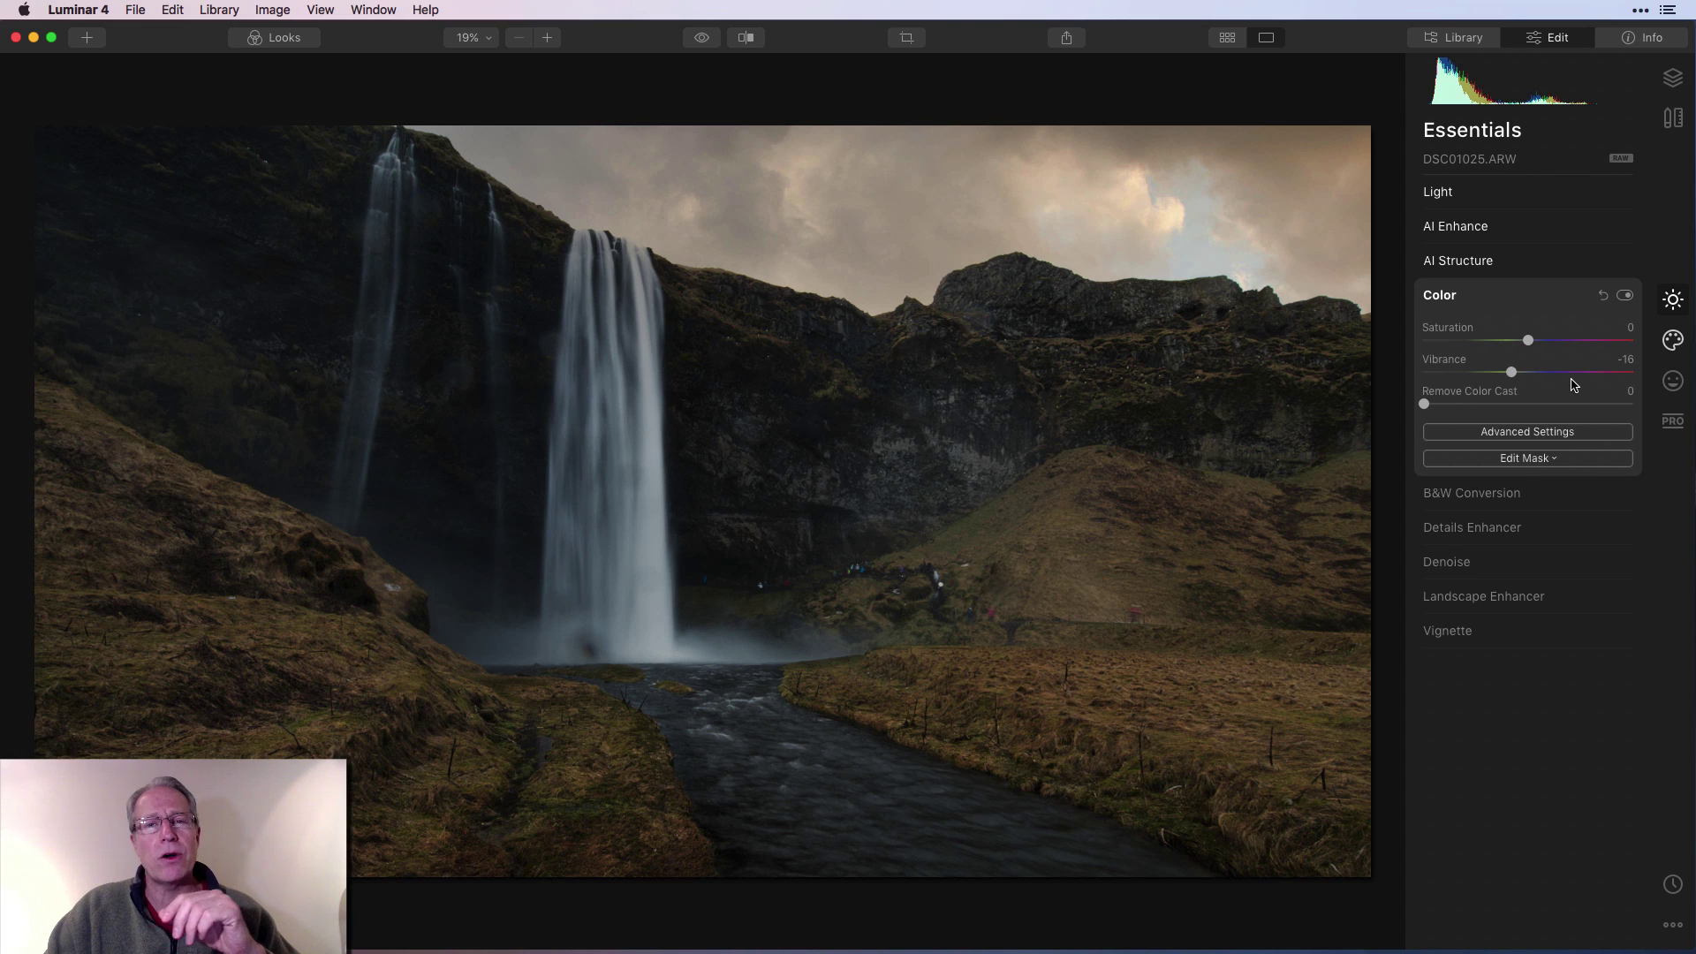
{"action": "left_click", "coordinate": [1560, 439]}
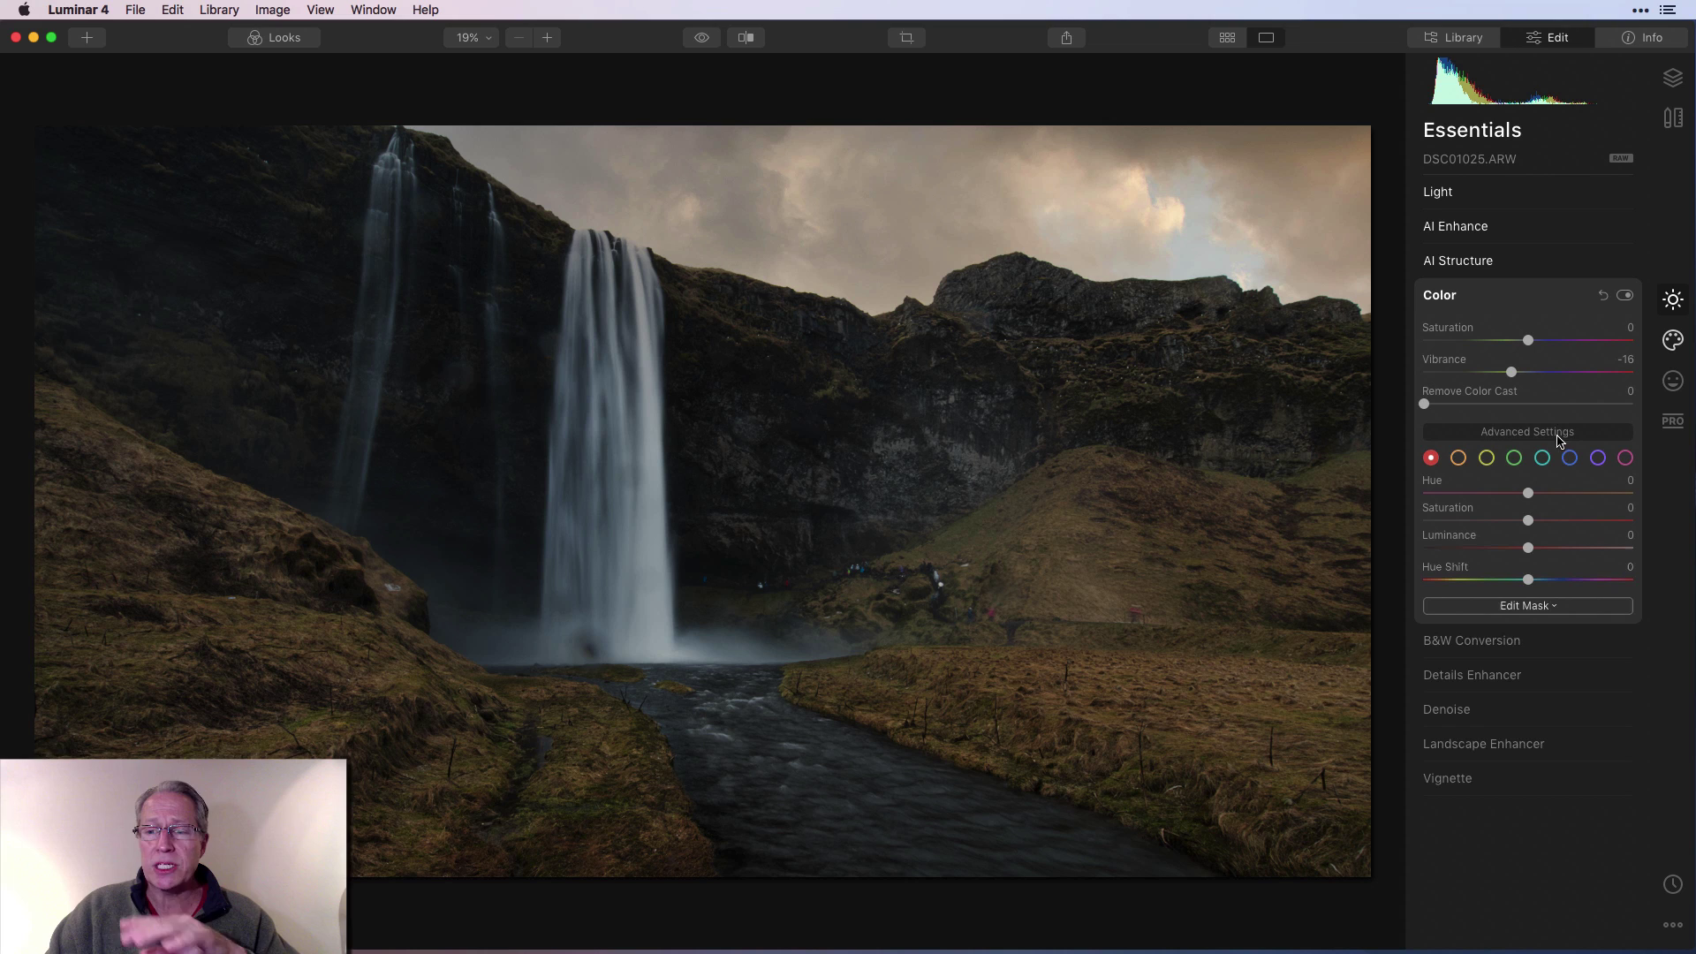
{"action": "left_click", "coordinate": [1559, 438]}
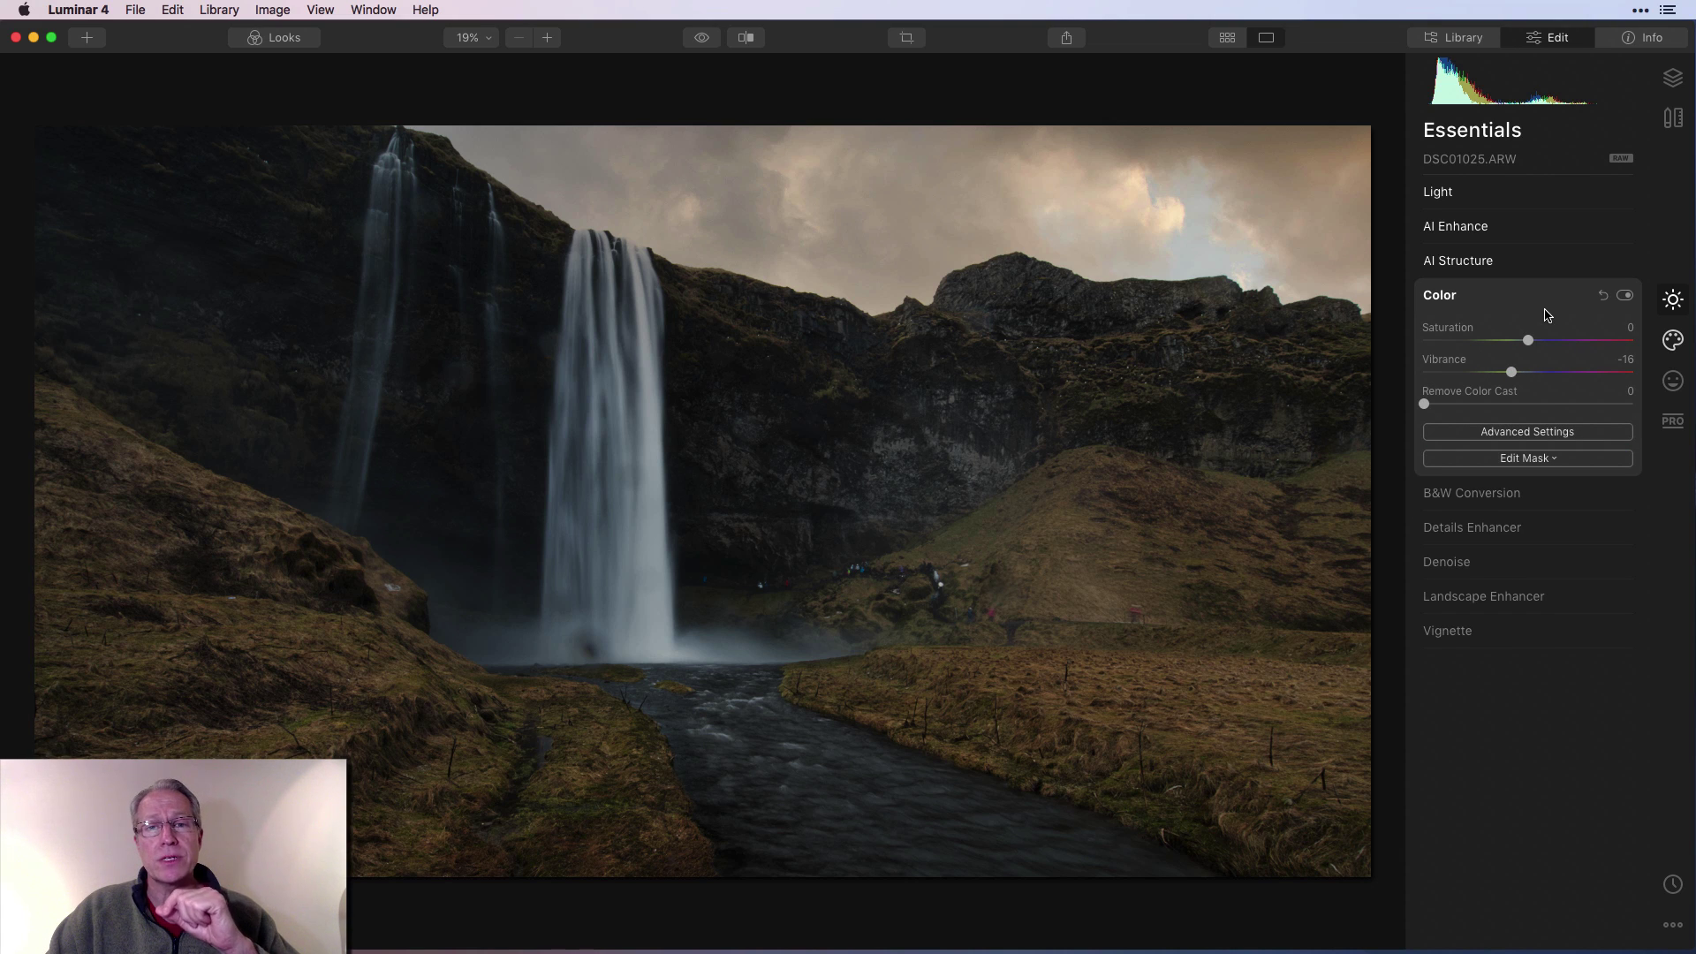
{"action": "left_click", "coordinate": [1546, 300]}
Enable Landscape Enhancer with Golden Hour at 10, Dehaze and Foliage Enhancer at 0.
{"action": "left_click", "coordinate": [1435, 434]}
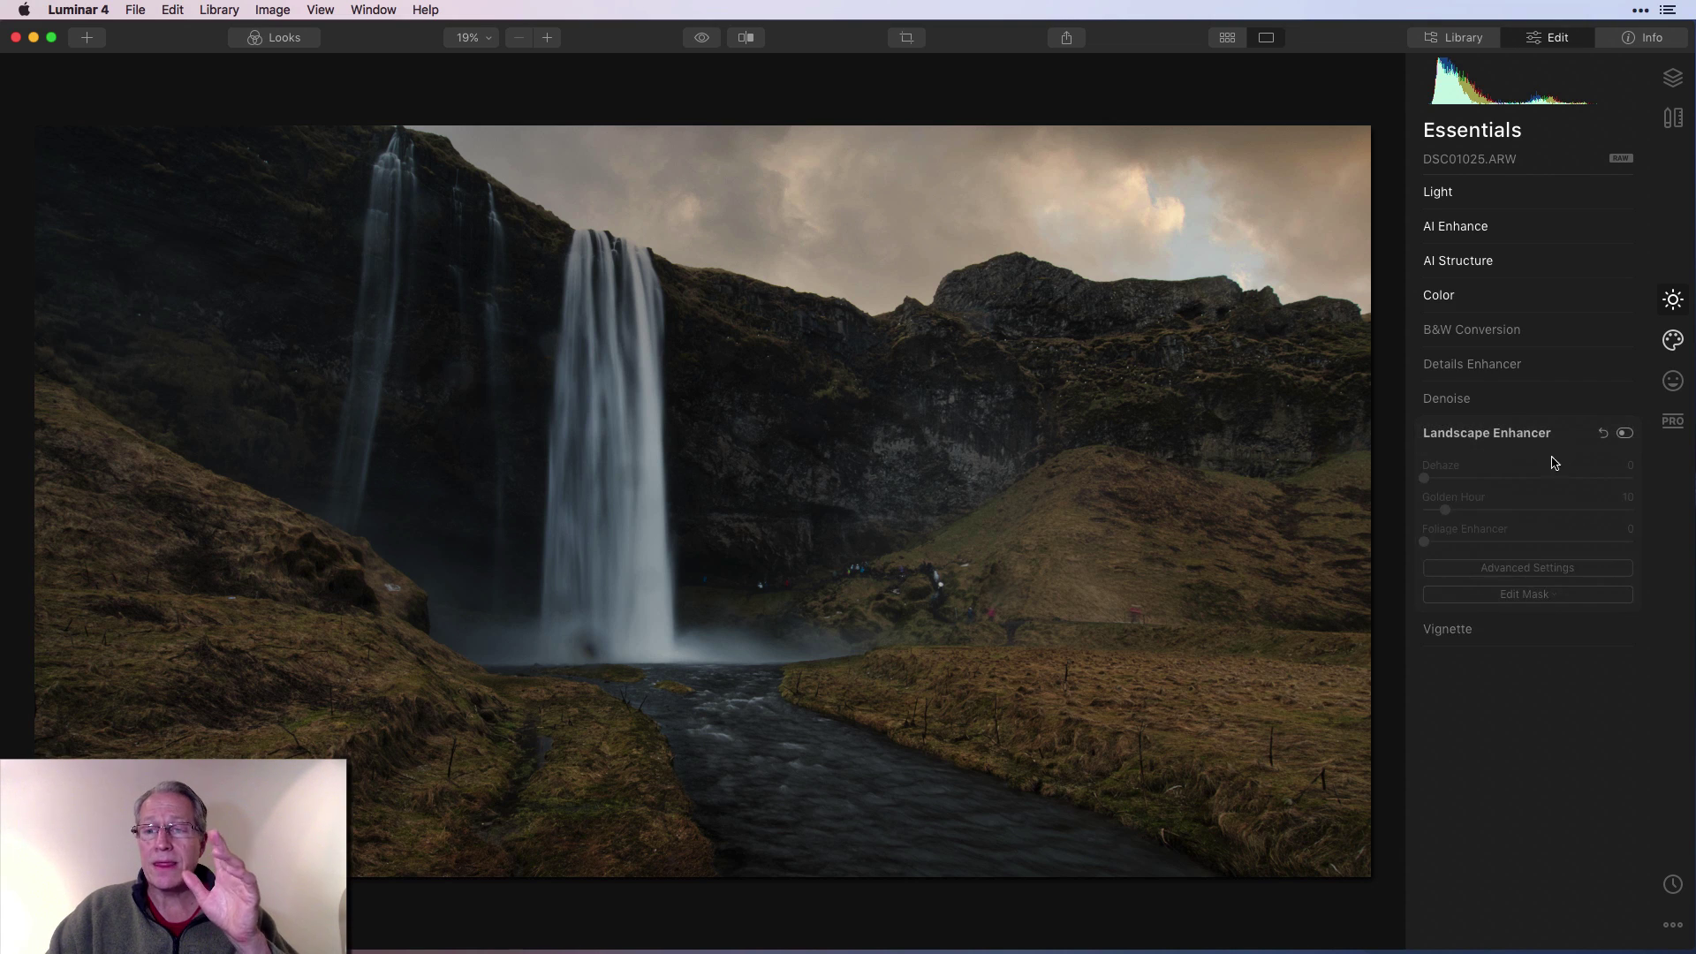
{"action": "left_click", "coordinate": [1625, 433]}
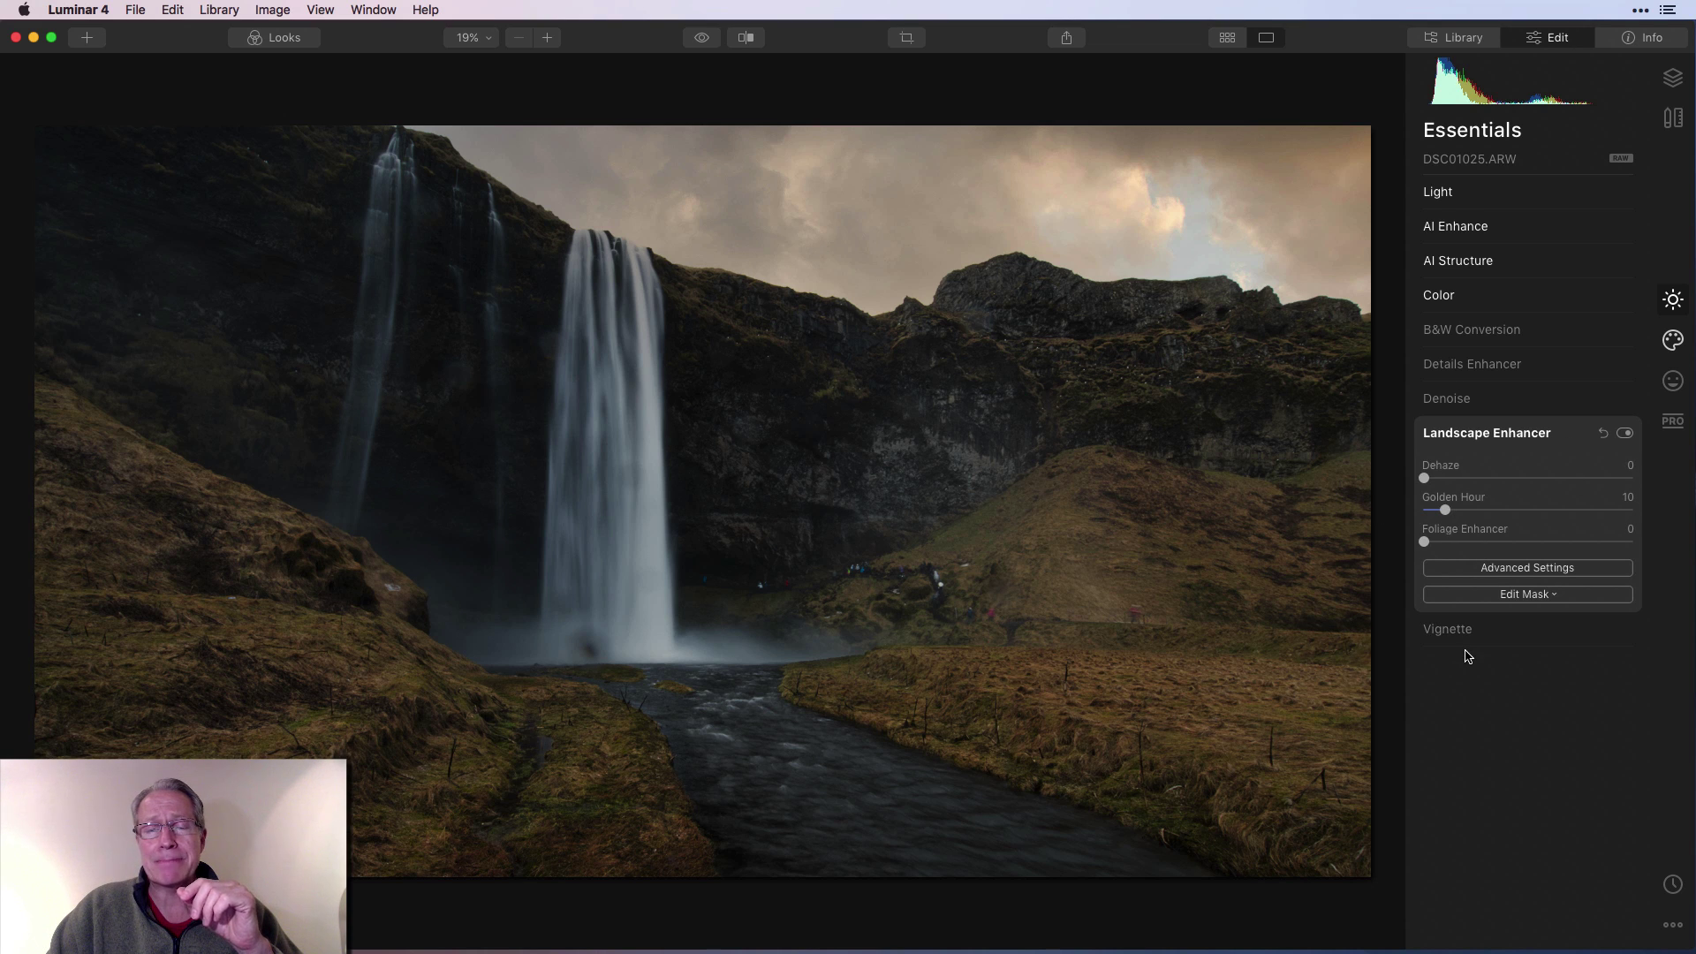
{"action": "left_click", "coordinate": [1555, 432]}
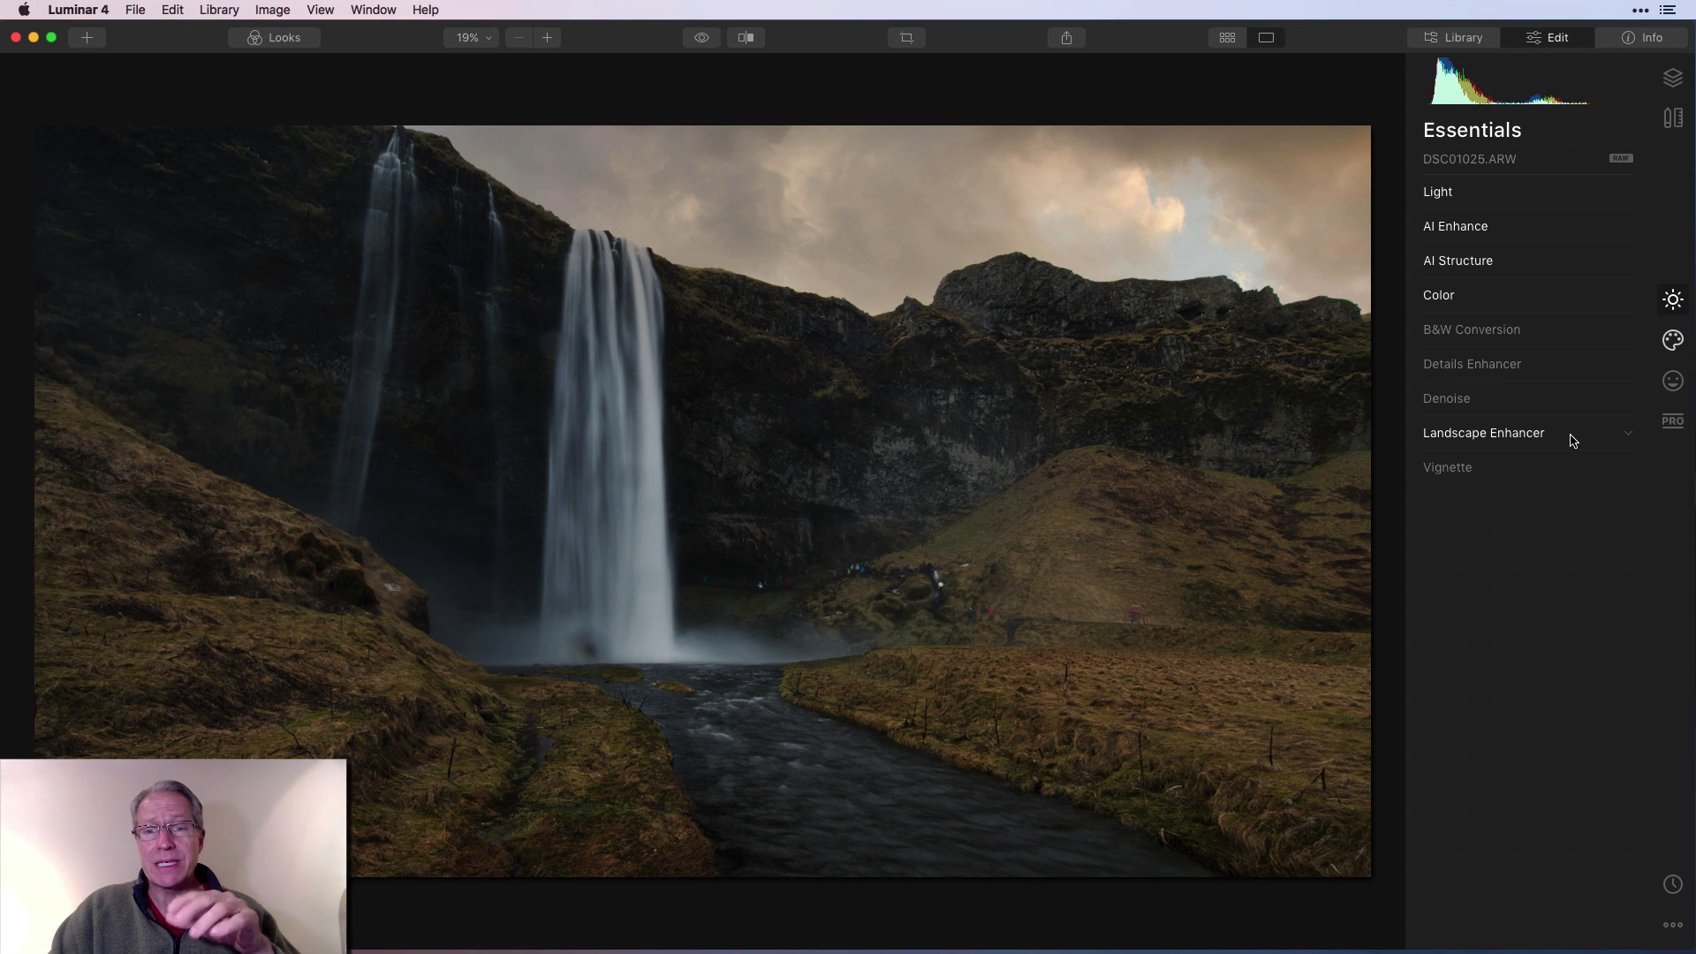
{"action": "left_click", "coordinate": [700, 41]}
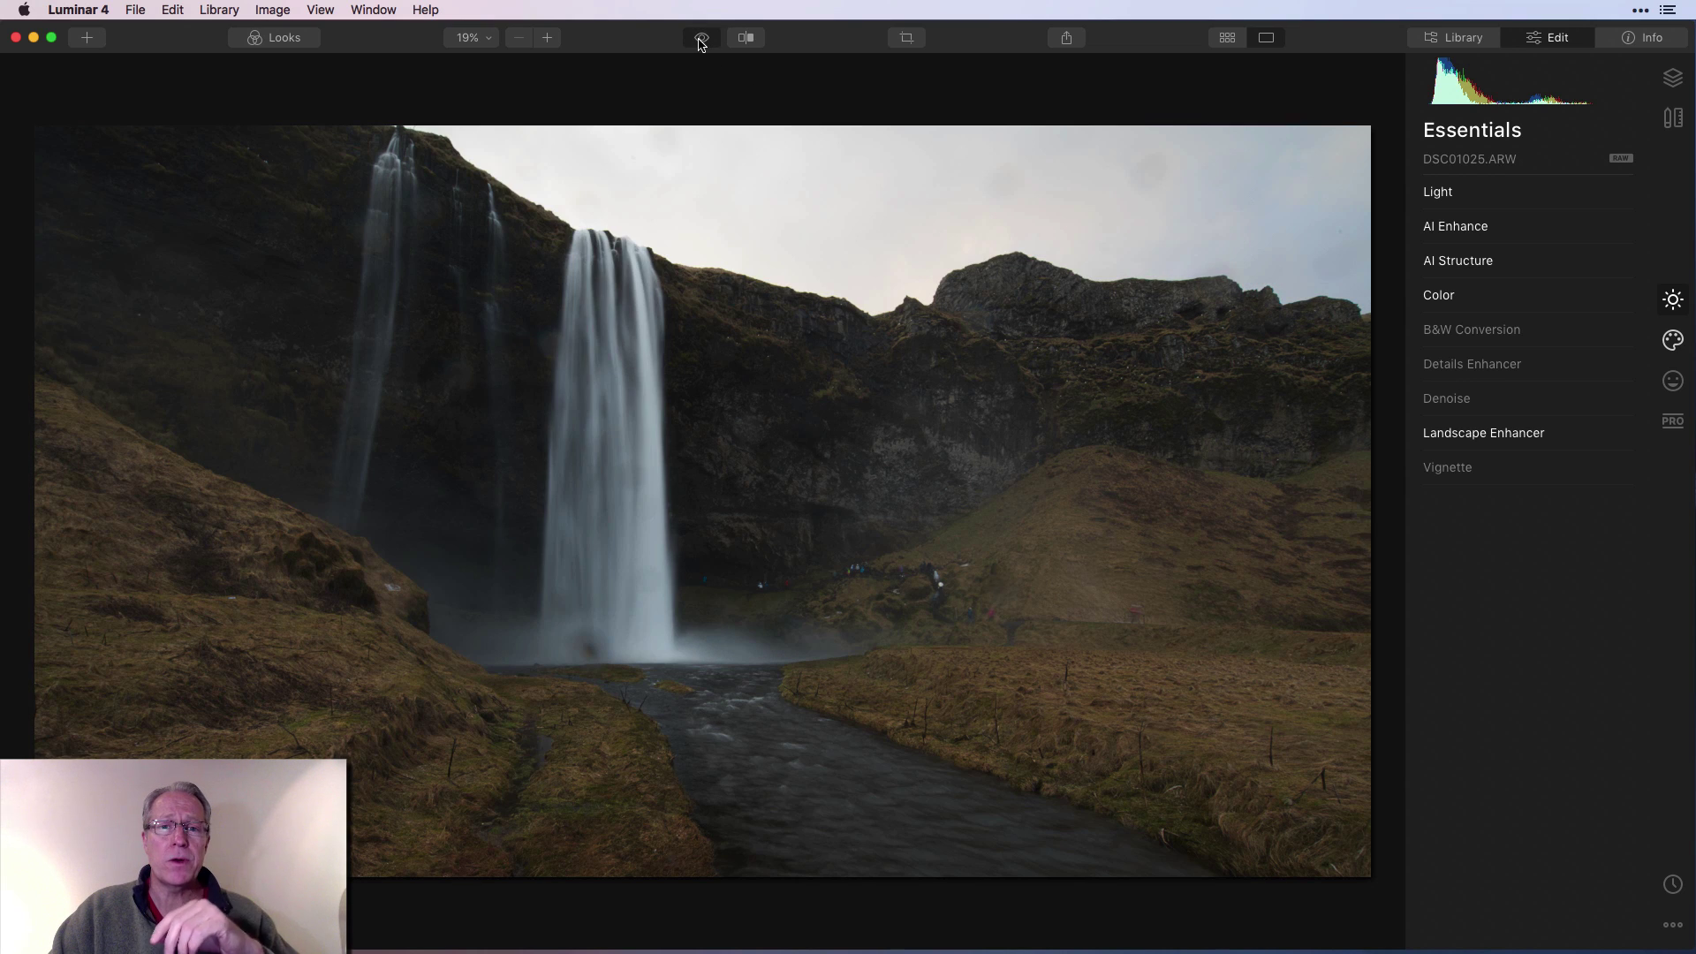
{"action": "left_click", "coordinate": [701, 41]}
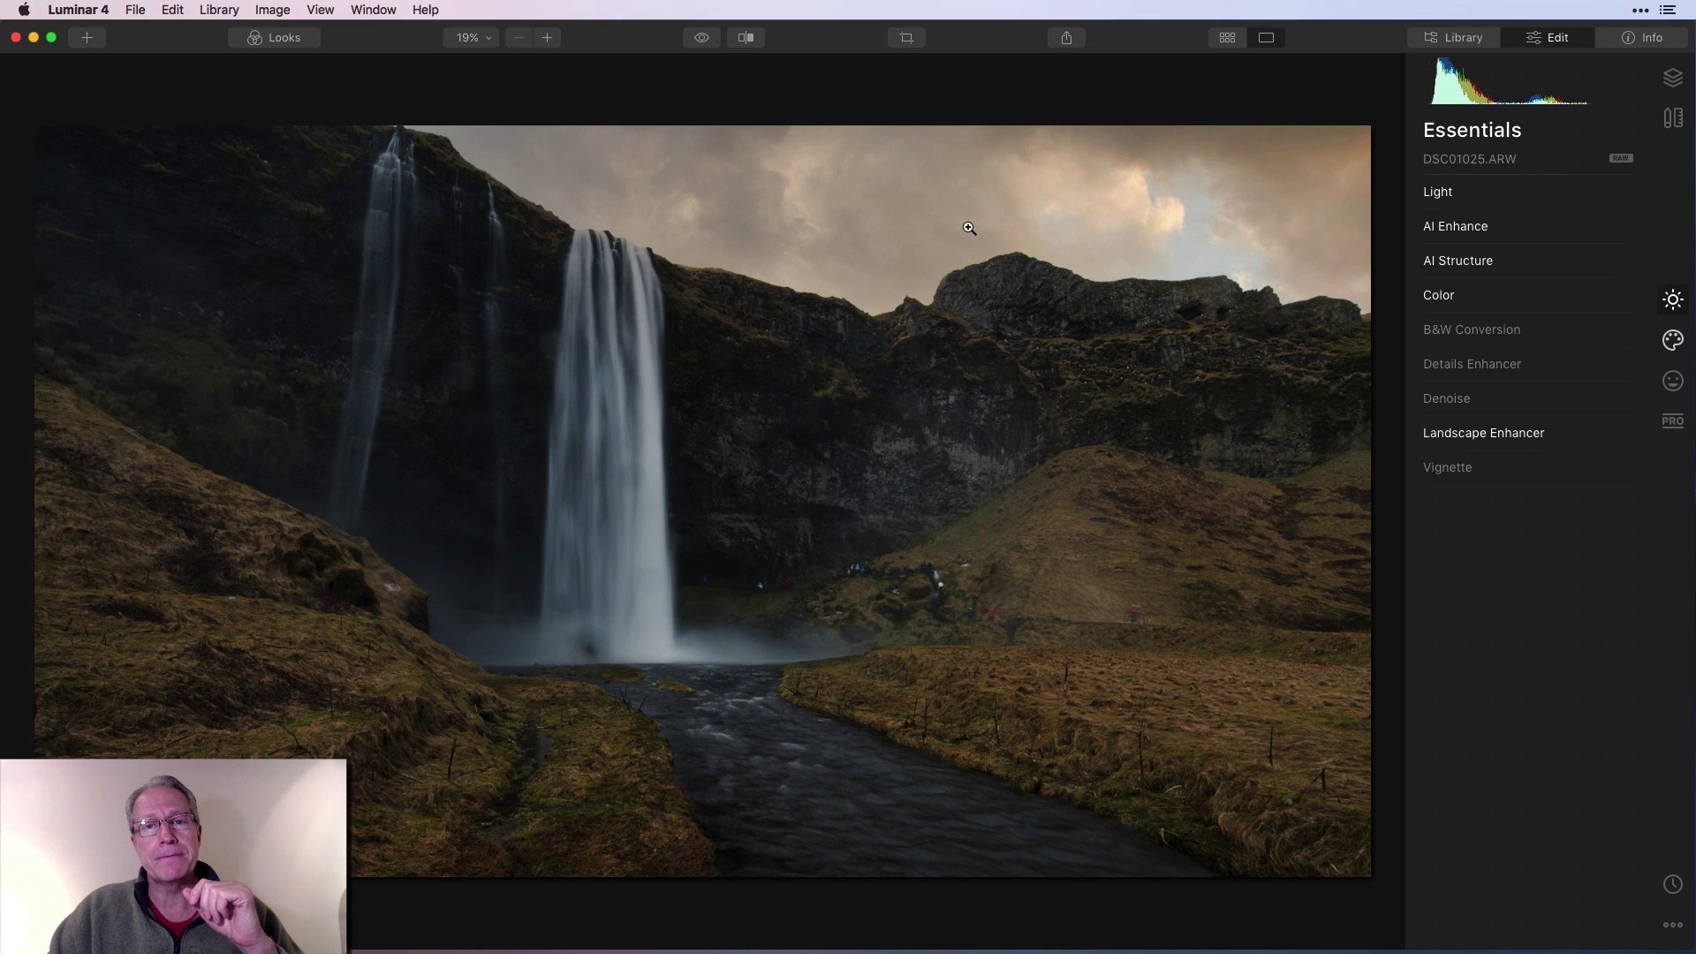
Re-enable Adjustment Layer 1 and switch on its AI Structure at Amount -40.
{"action": "left_click", "coordinate": [1672, 78]}
{"action": "left_click", "coordinate": [1431, 281]}
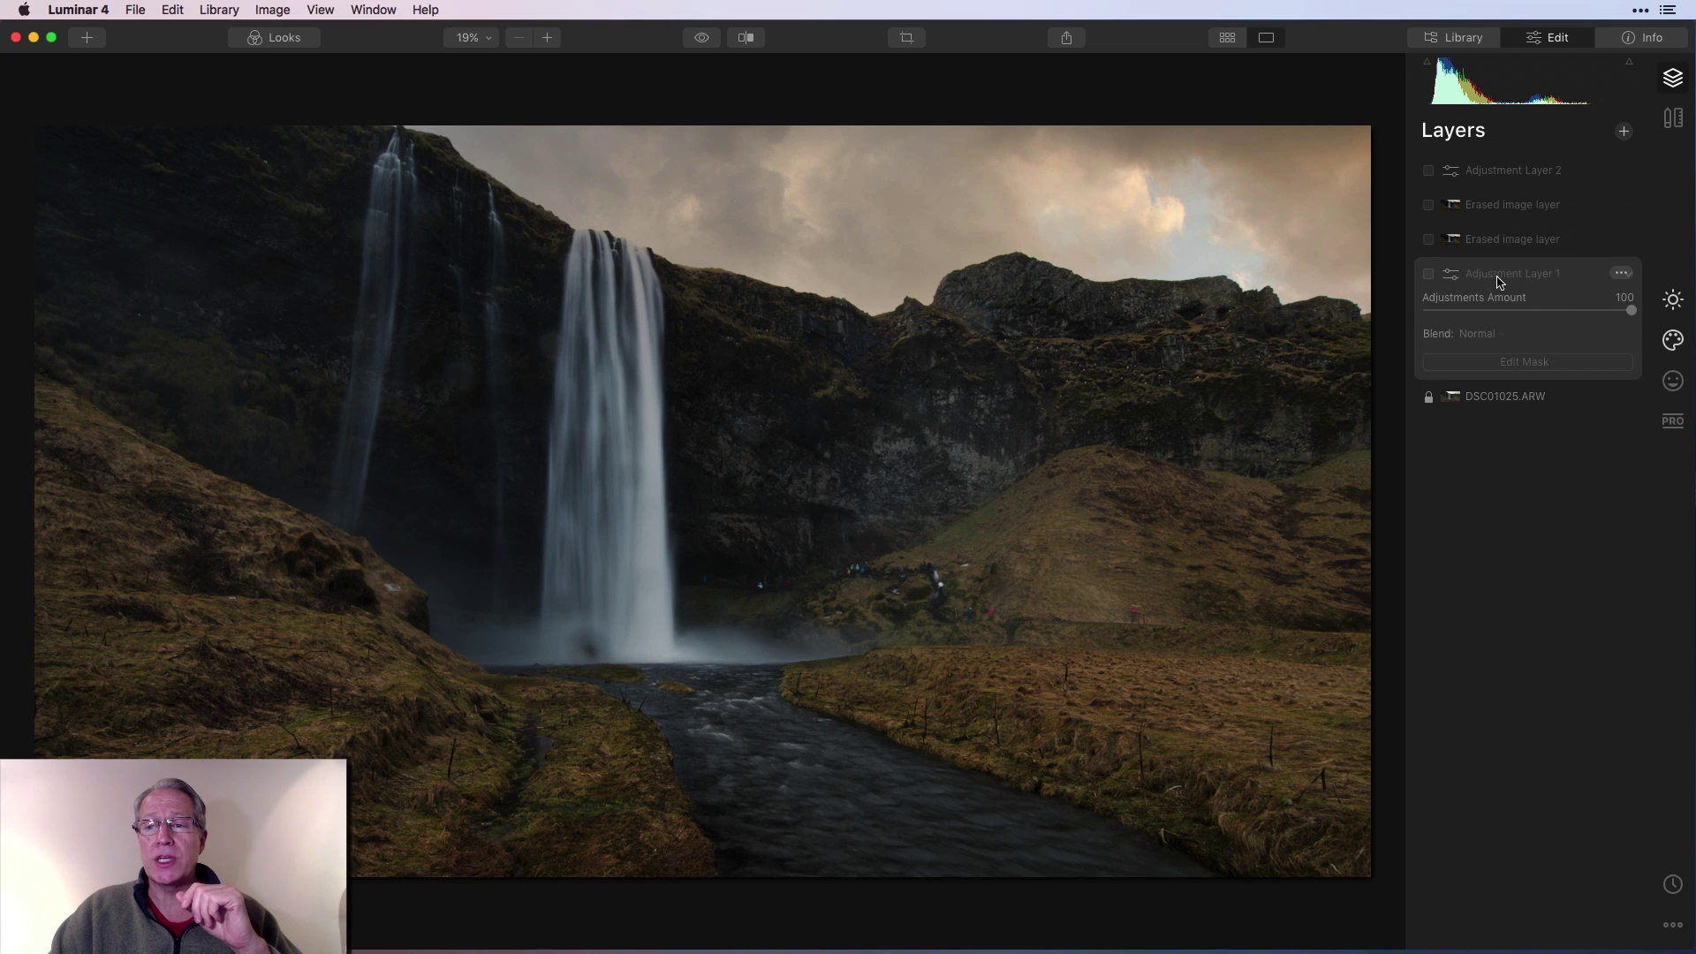
{"action": "left_click", "coordinate": [1429, 276]}
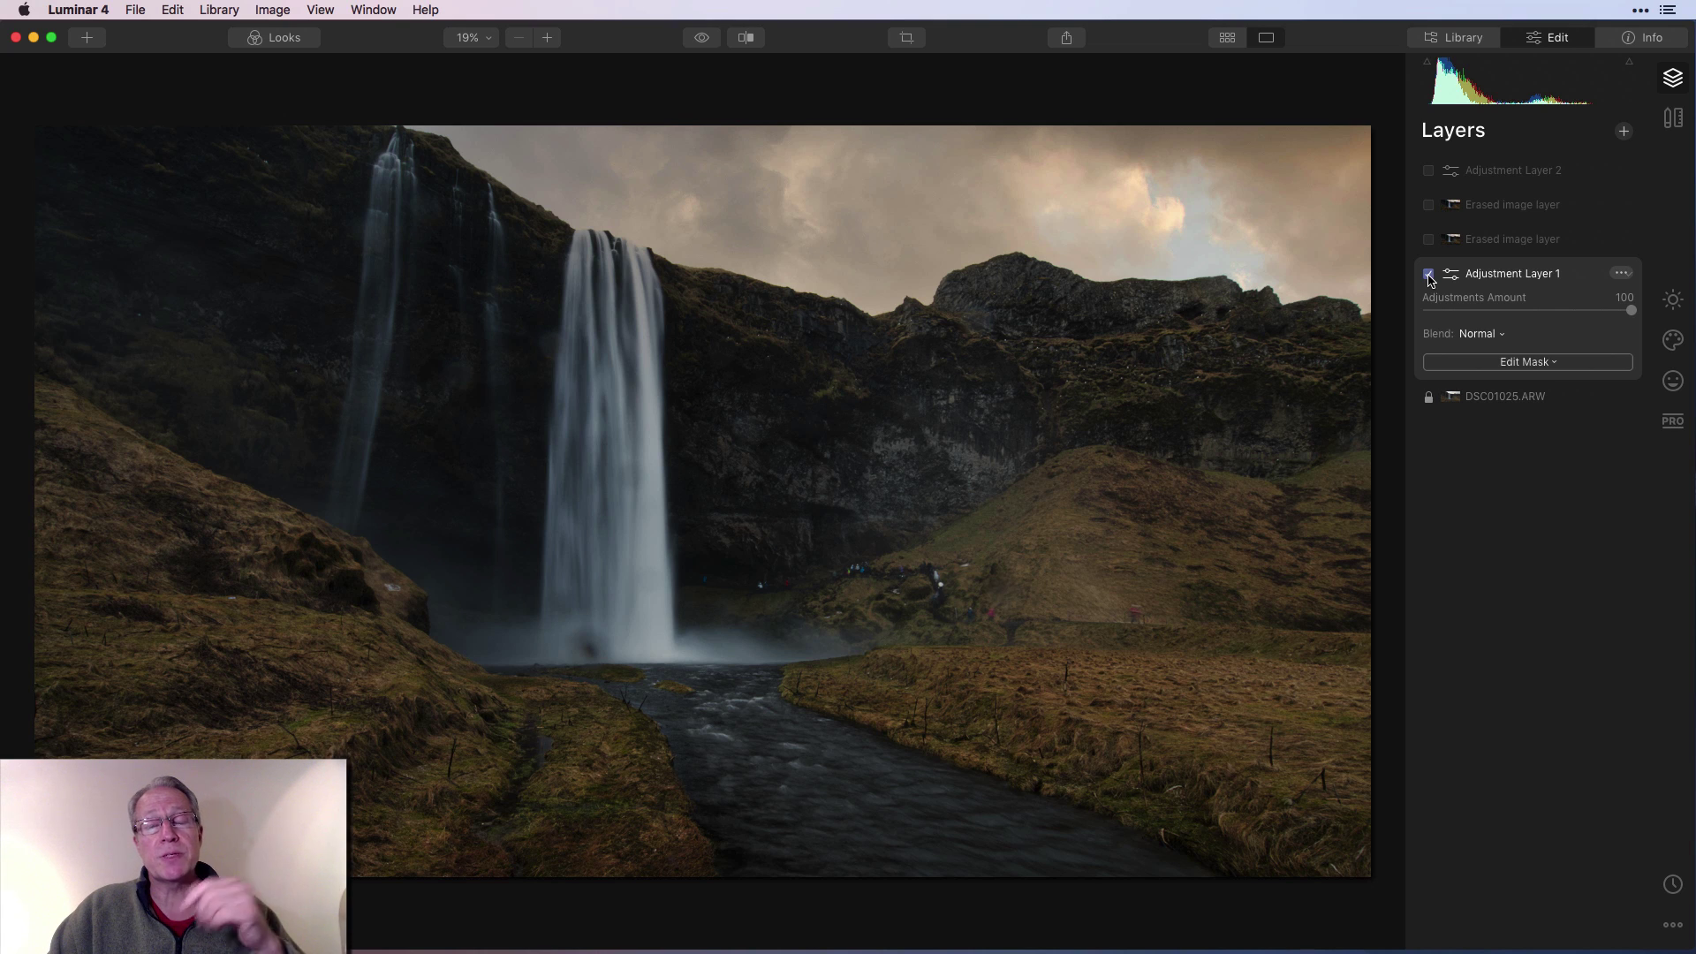
{"action": "left_click", "coordinate": [1670, 303]}
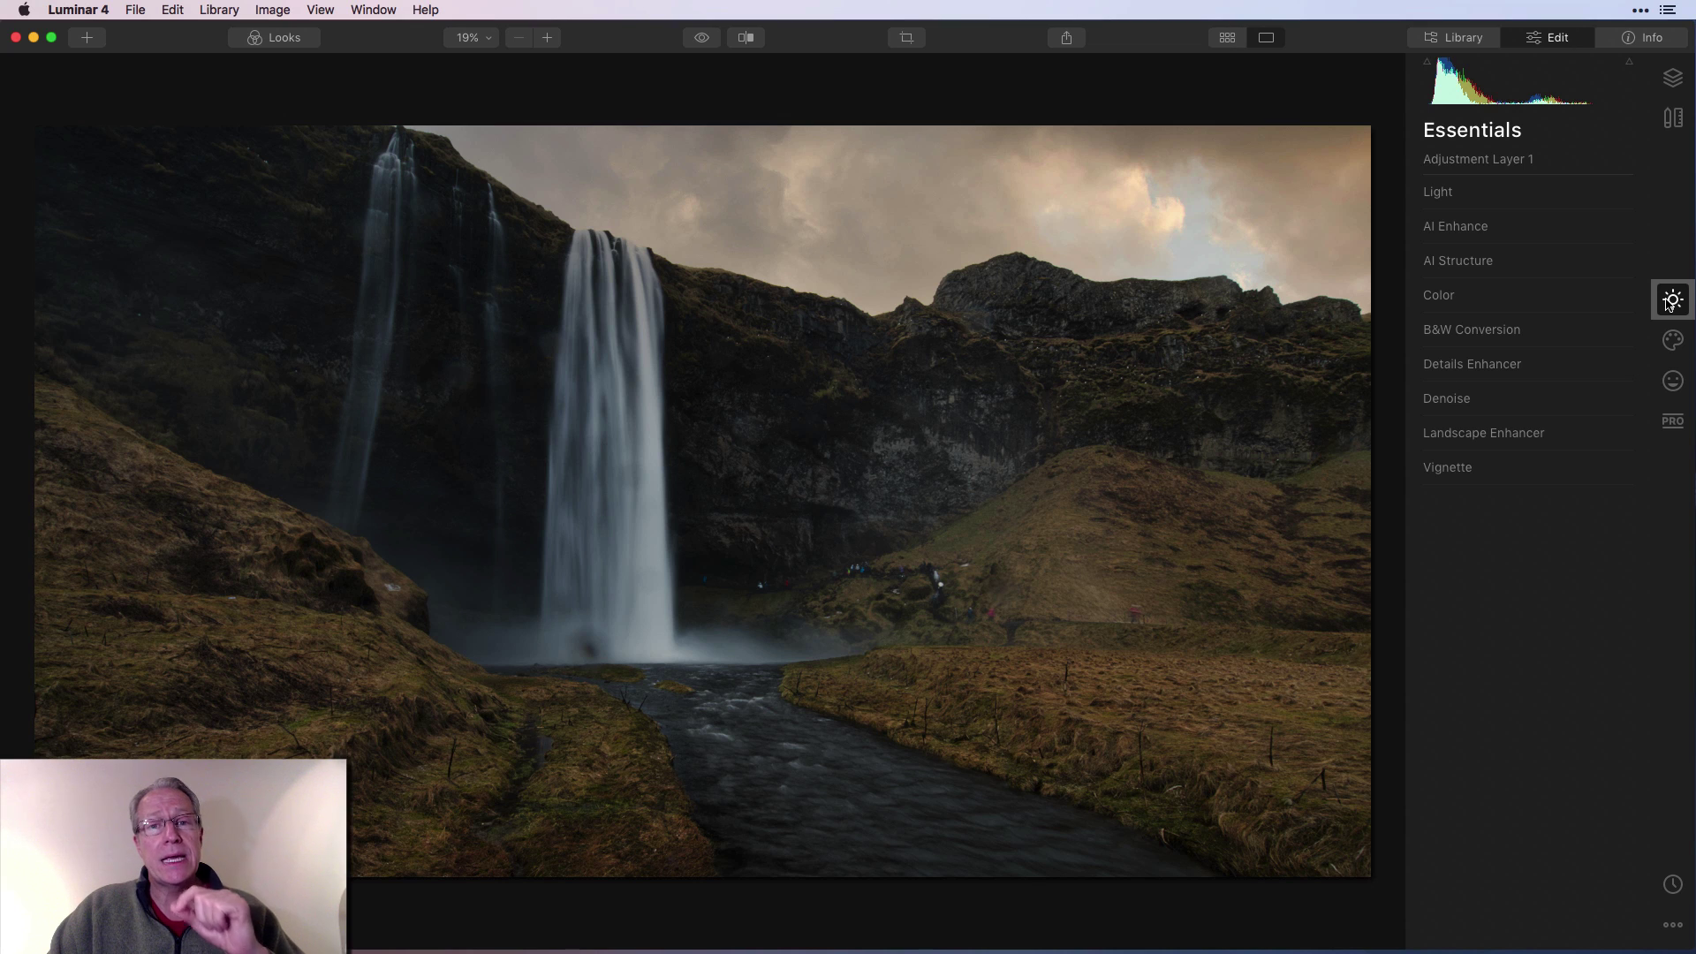
{"action": "left_click", "coordinate": [1491, 262]}
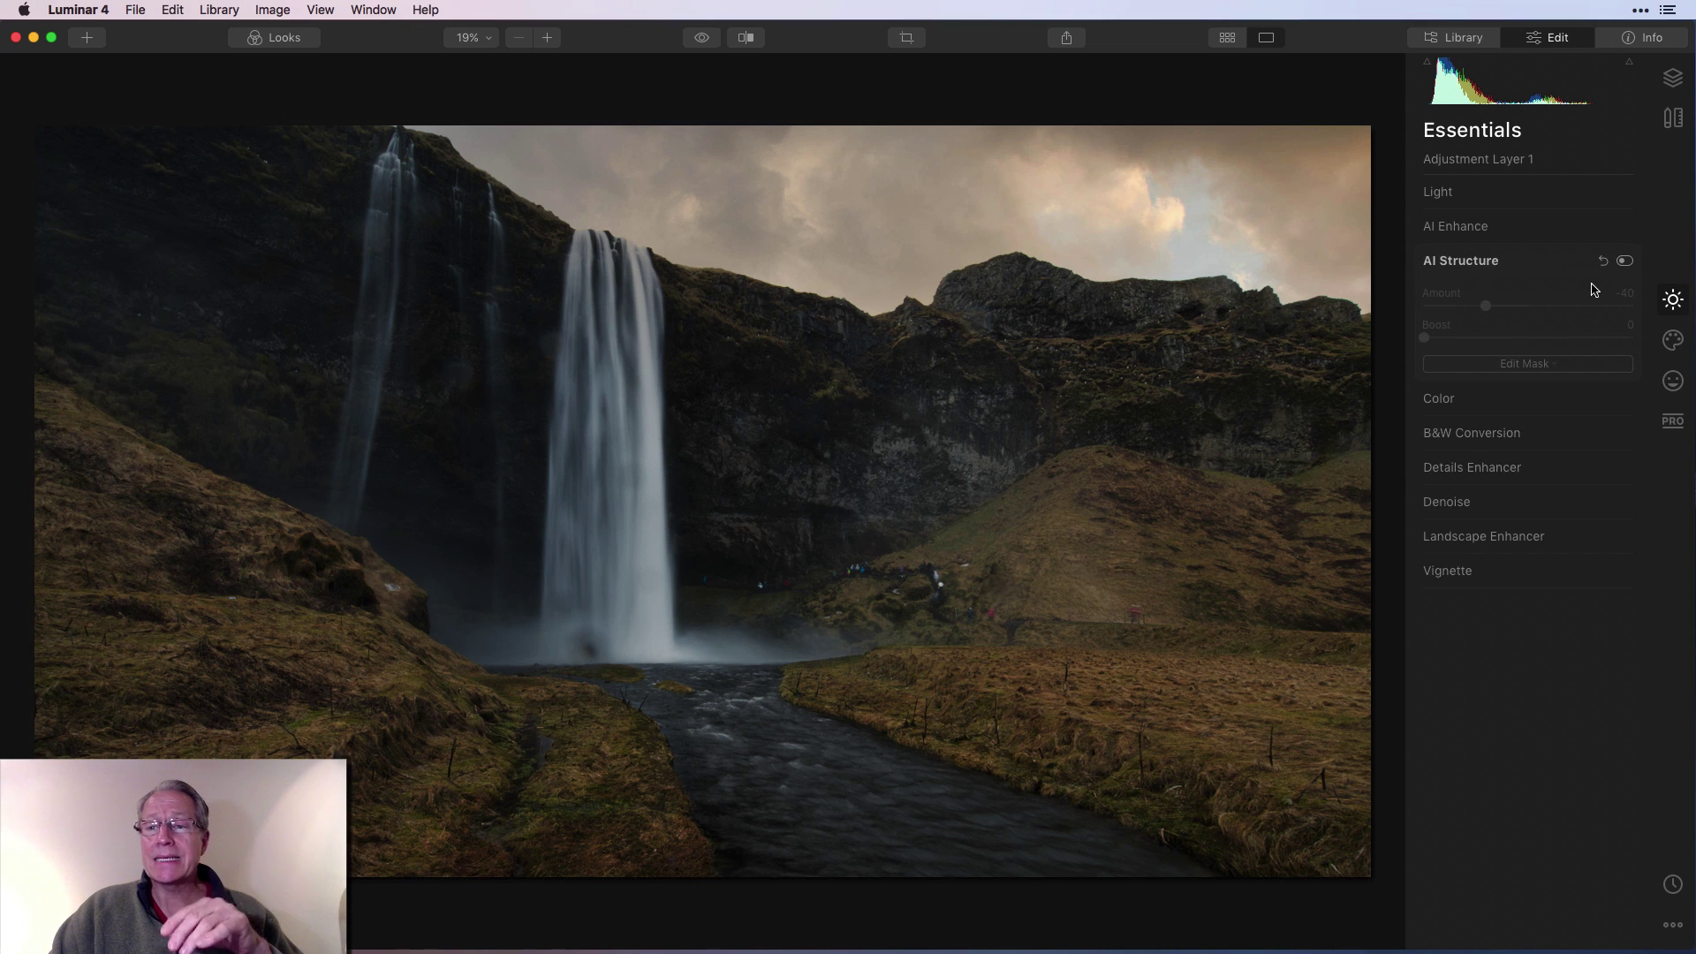
{"action": "left_click", "coordinate": [1624, 263]}
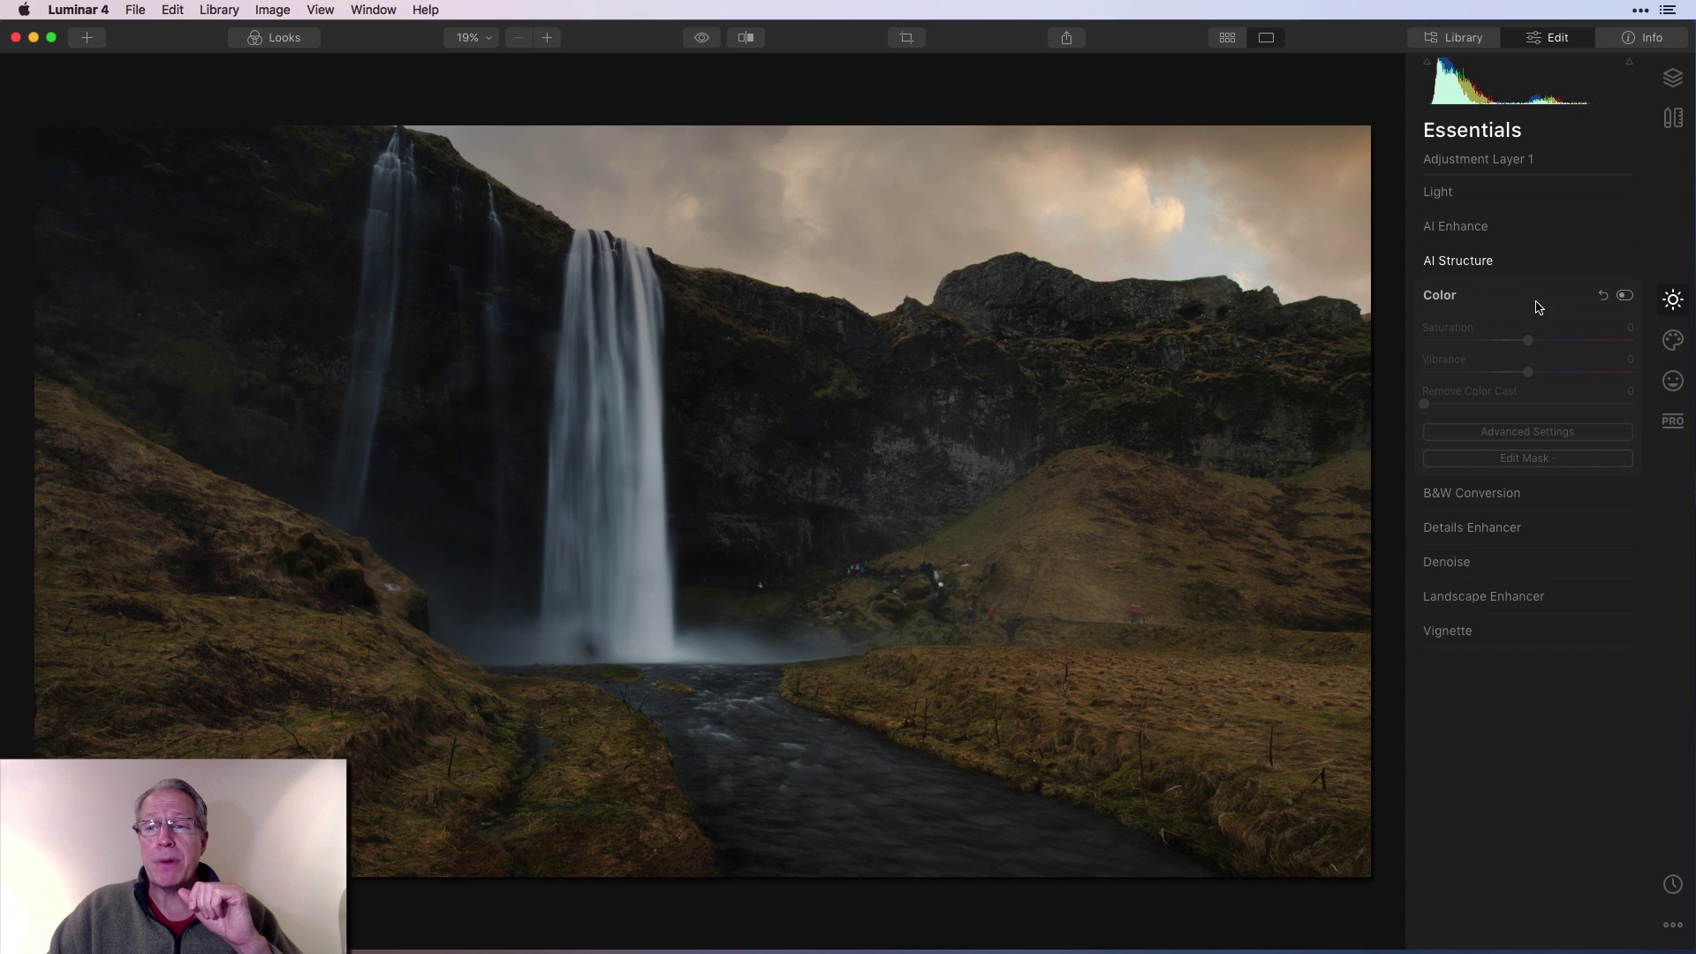
In Adjustment Layer 1's Color settings, lower orange saturation to -34 and yellow to -25.
{"action": "left_click", "coordinate": [1628, 297]}
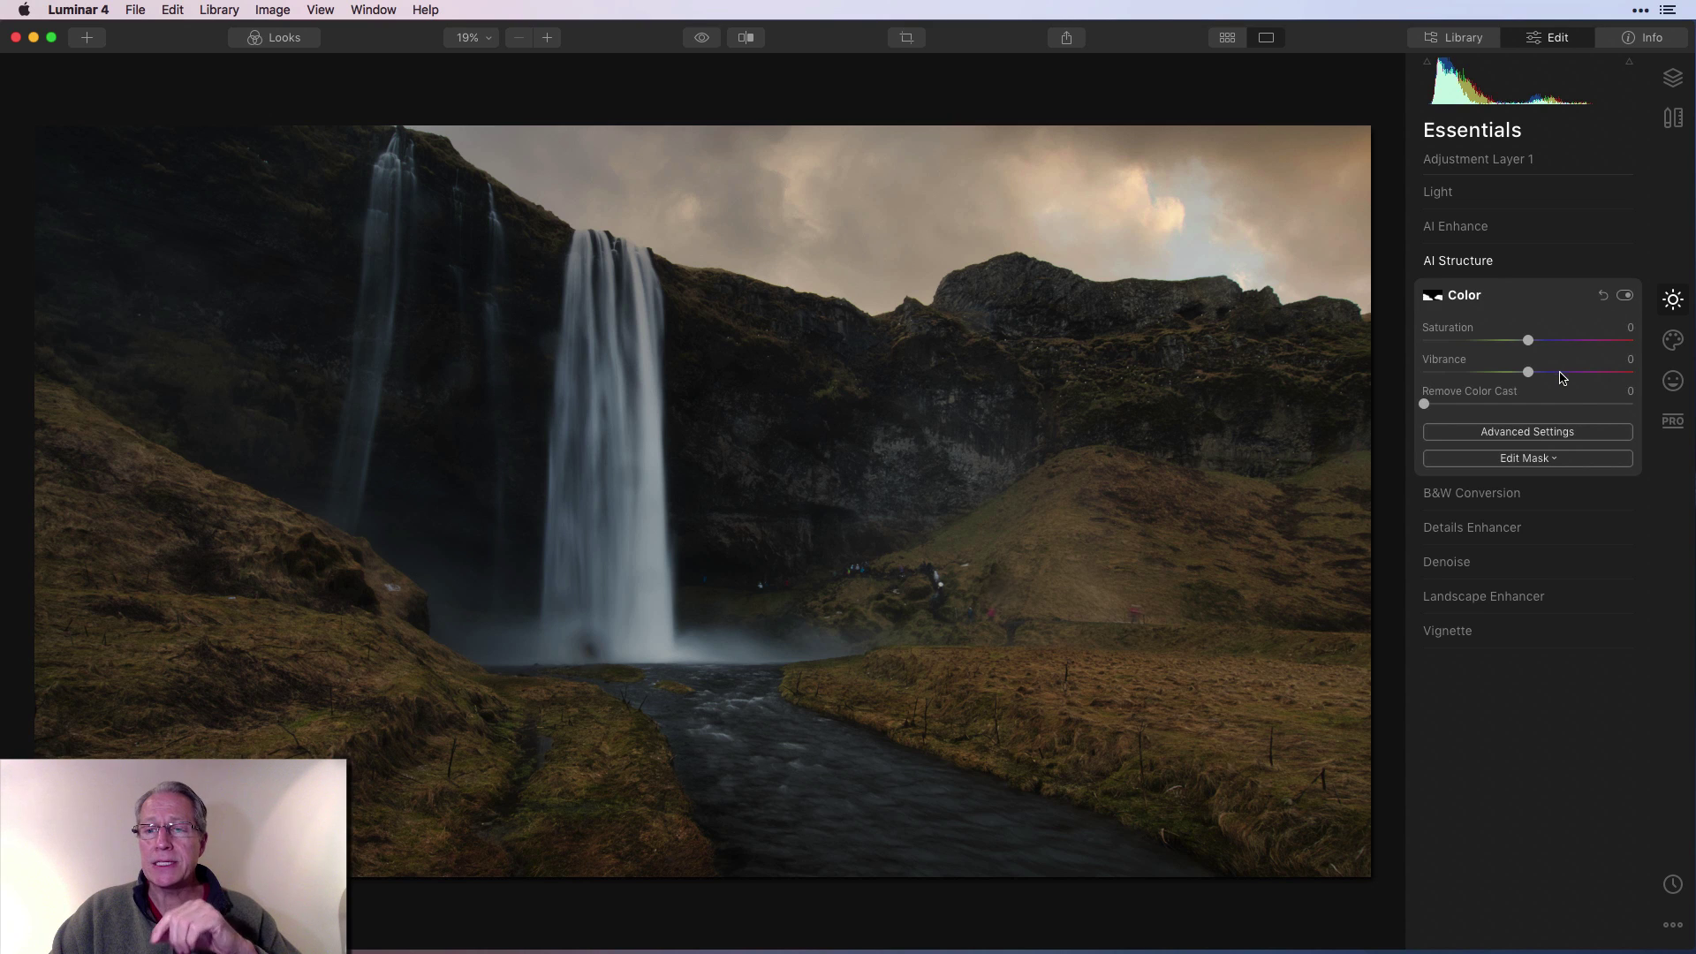
{"action": "left_click", "coordinate": [1519, 437]}
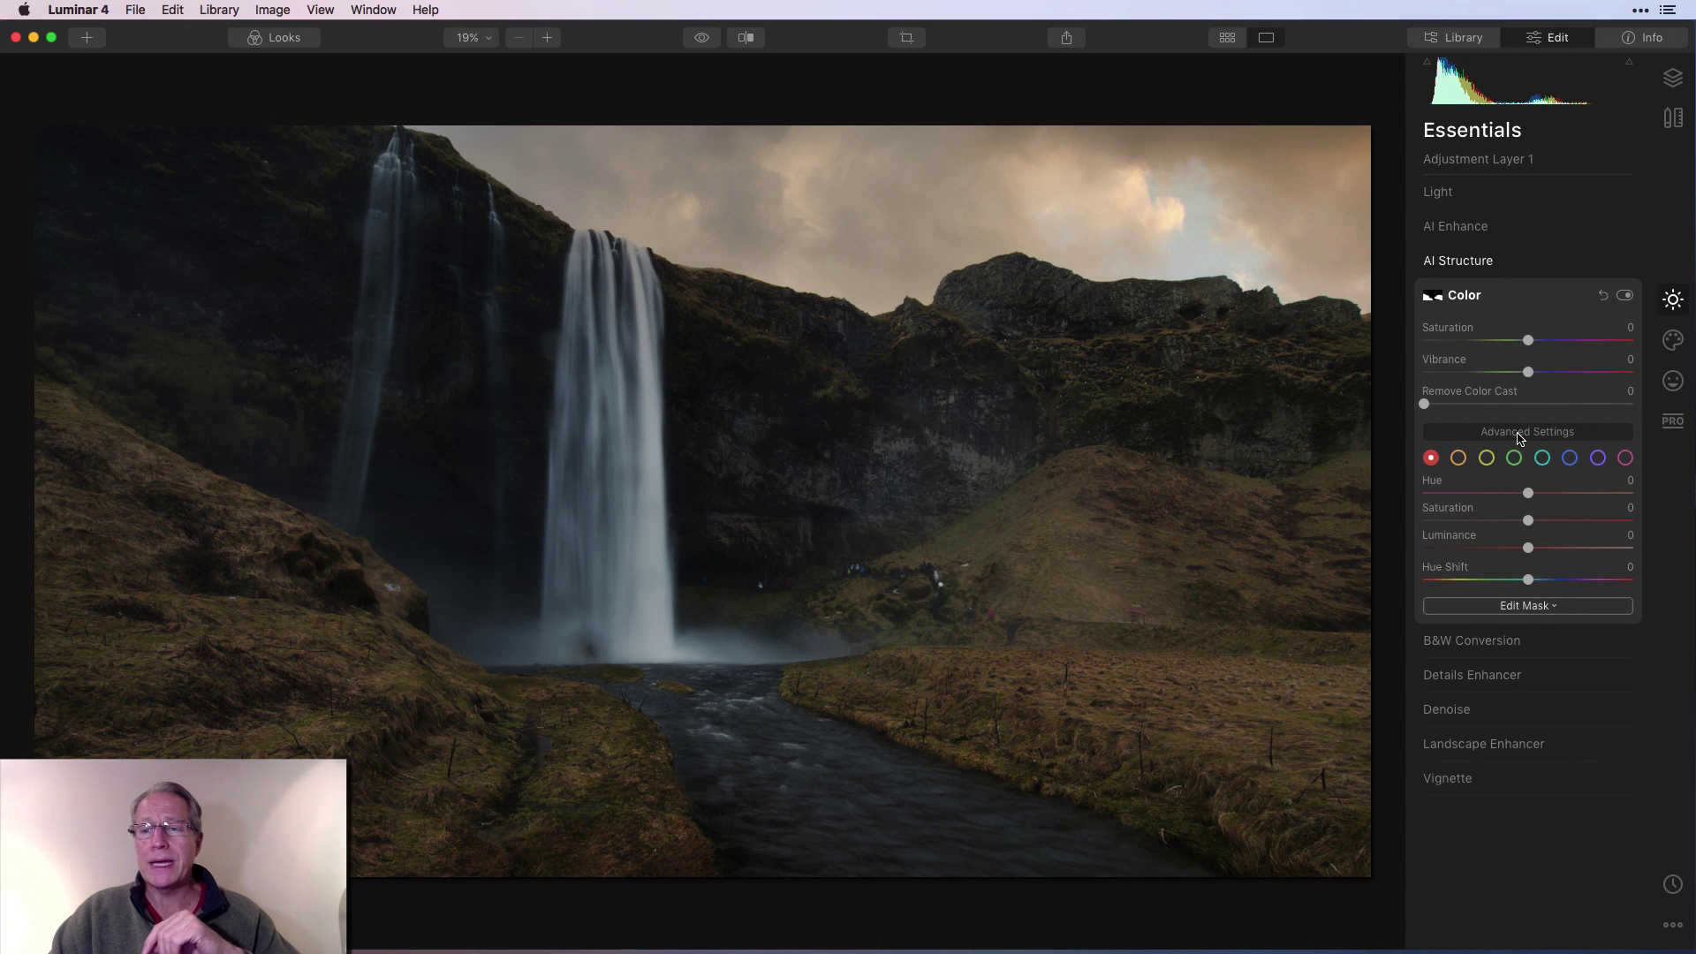
{"action": "left_click", "coordinate": [1458, 458]}
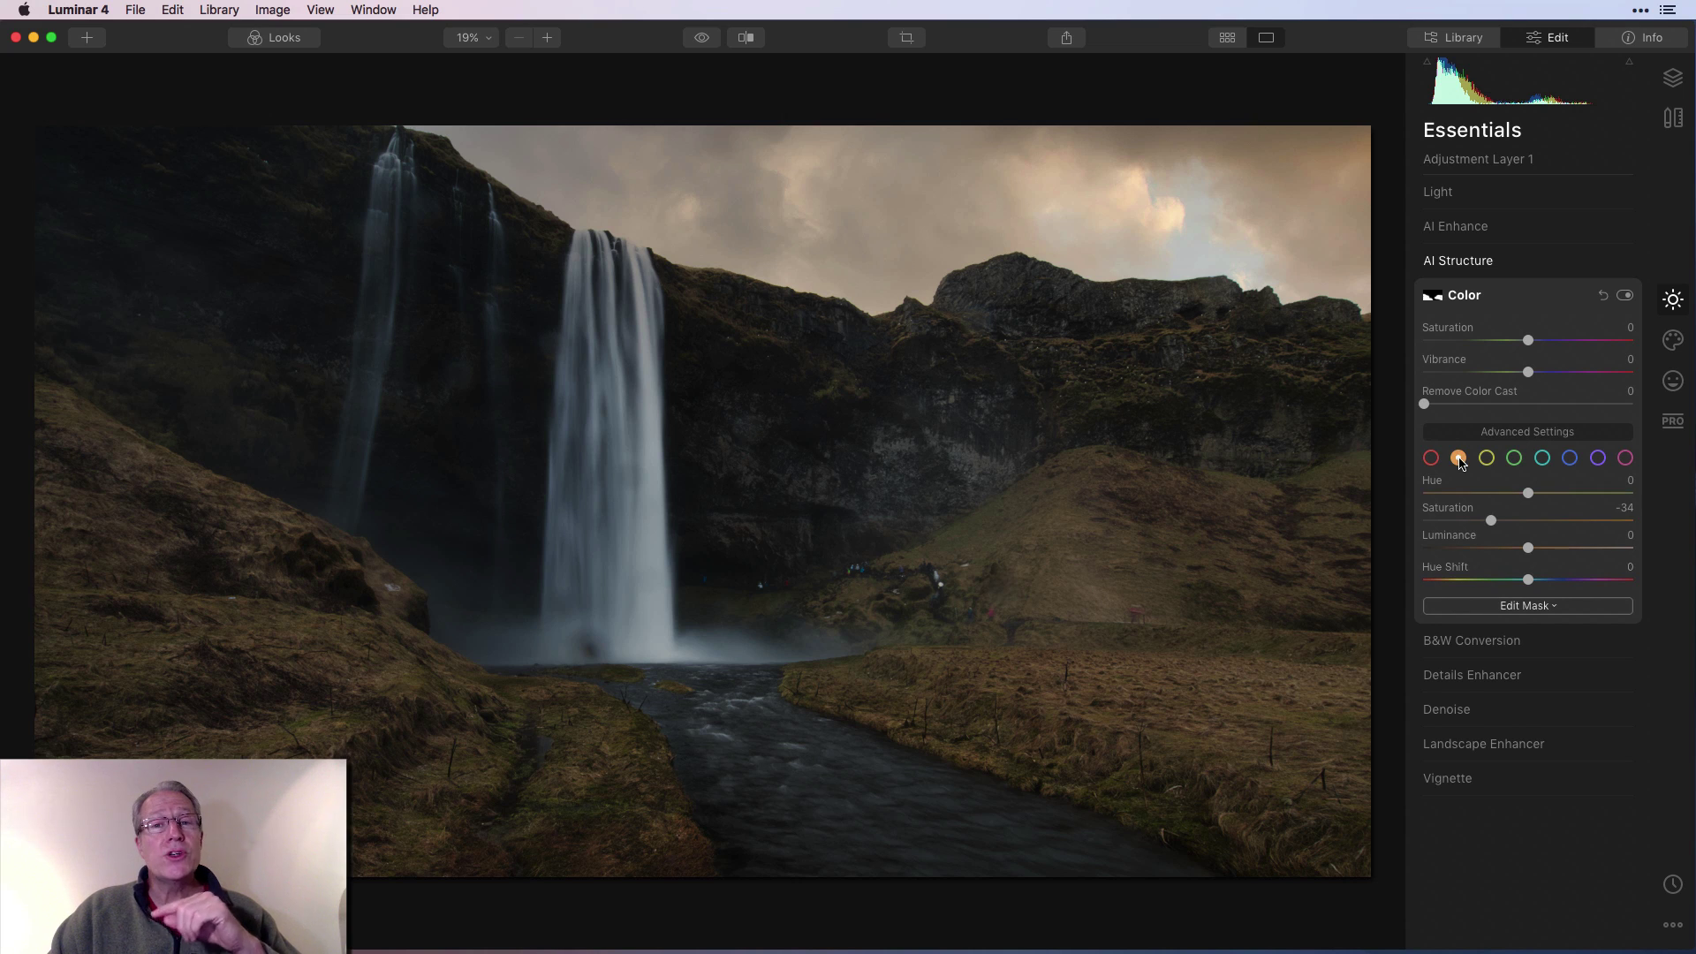
{"action": "left_click_drag", "start_coordinate": [1528, 520], "coordinate": [1494, 527]}
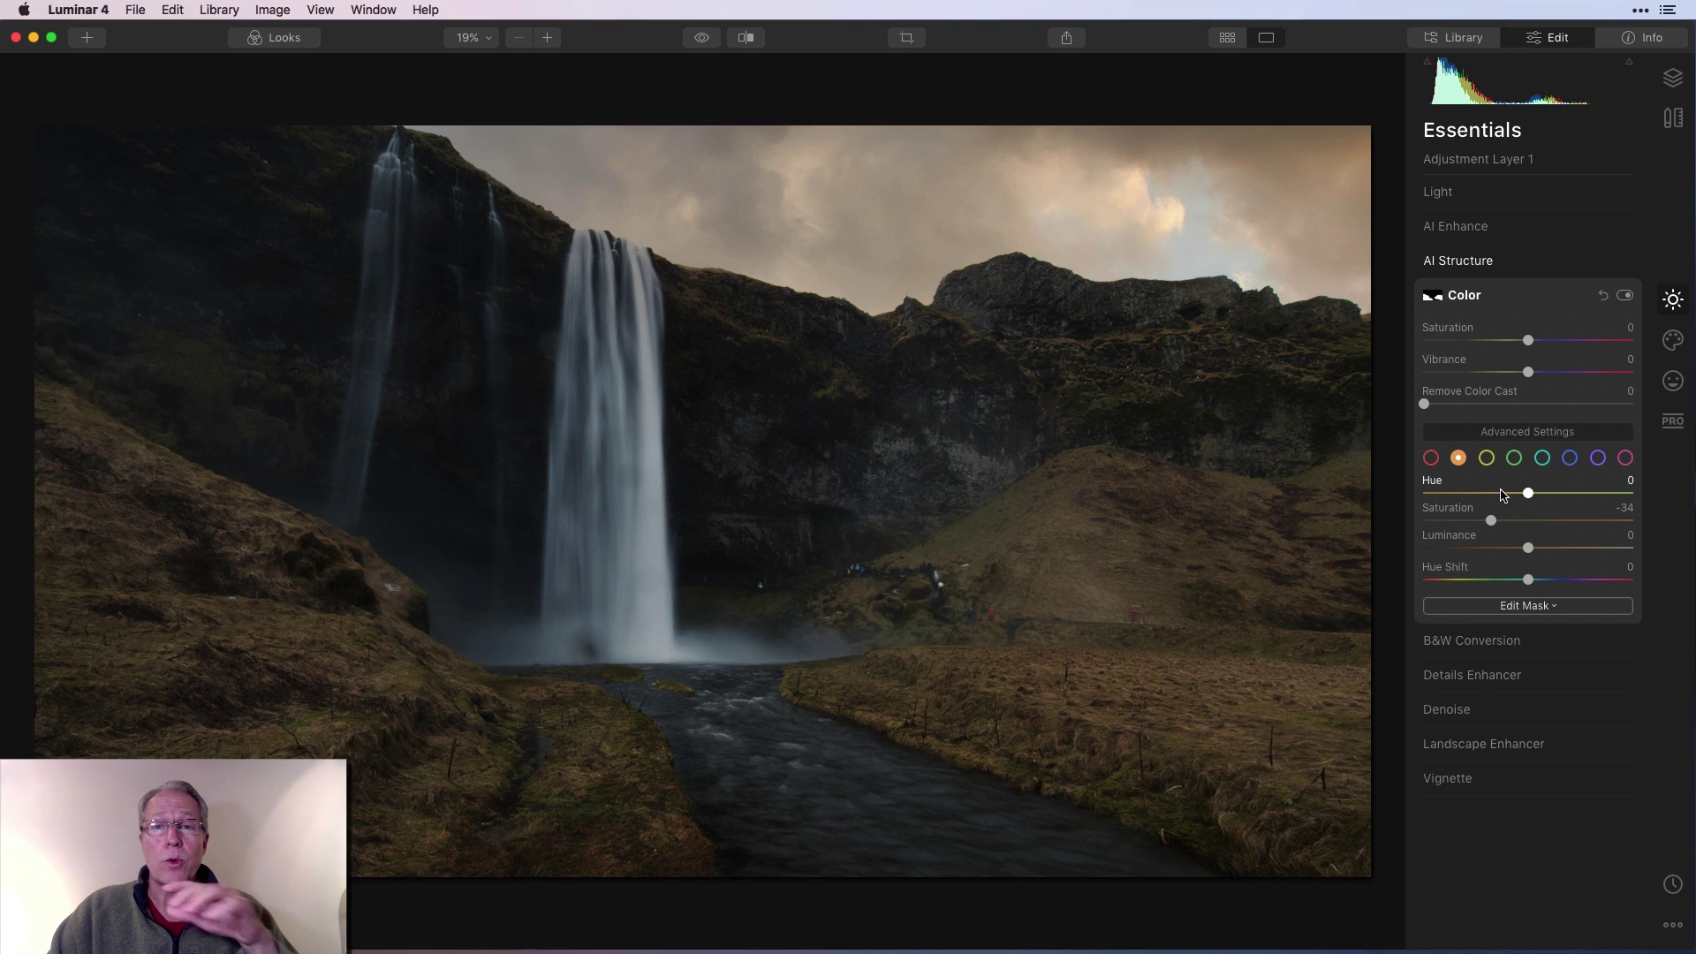
{"action": "left_click", "coordinate": [1487, 457]}
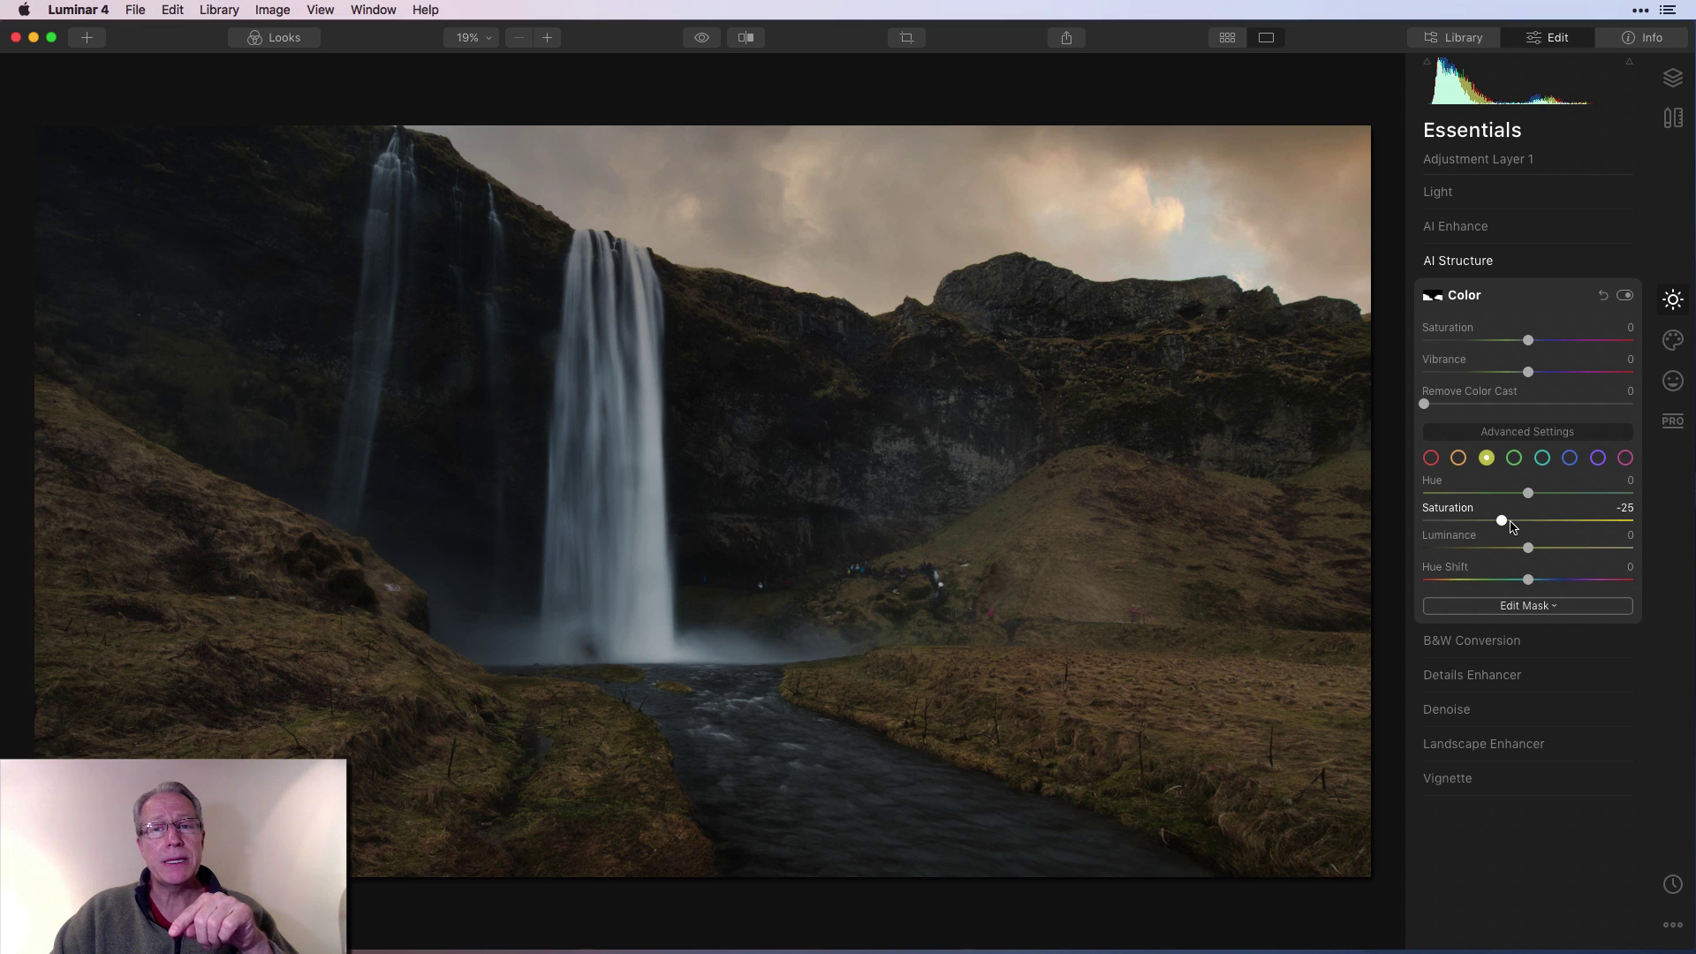
Brush a 25% opacity mask limiting the Color desaturation to the grassy hillsides beside the creek.
{"action": "left_click", "coordinate": [1509, 433]}
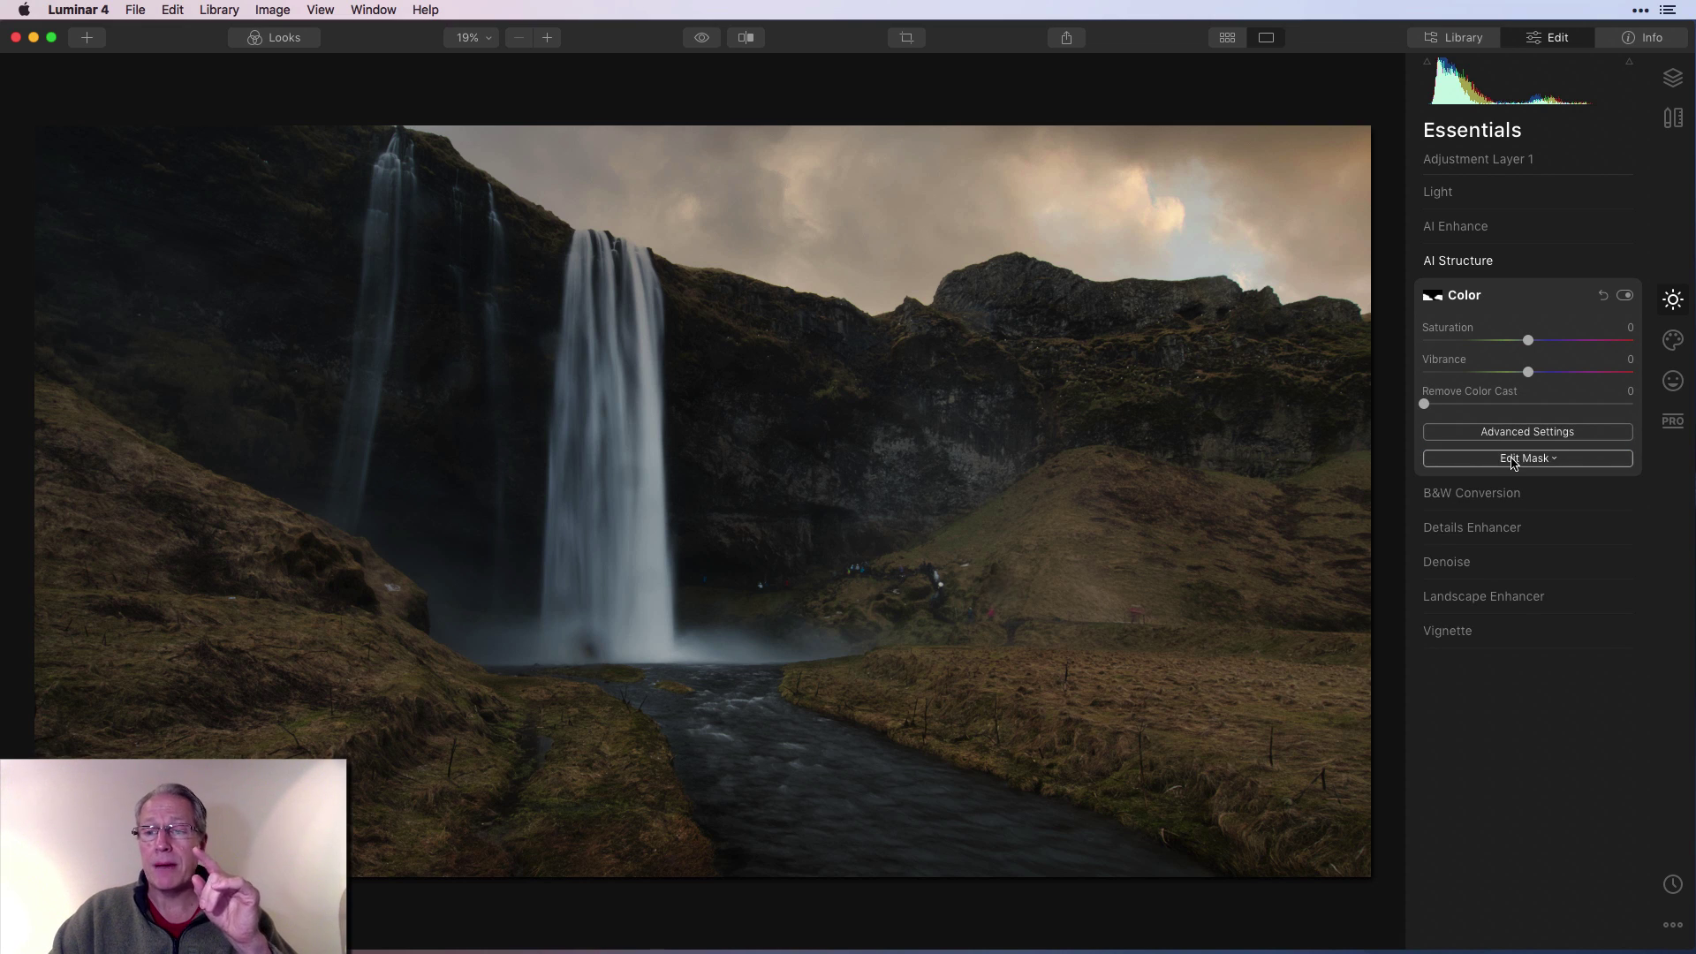
{"action": "left_click", "coordinate": [1512, 457]}
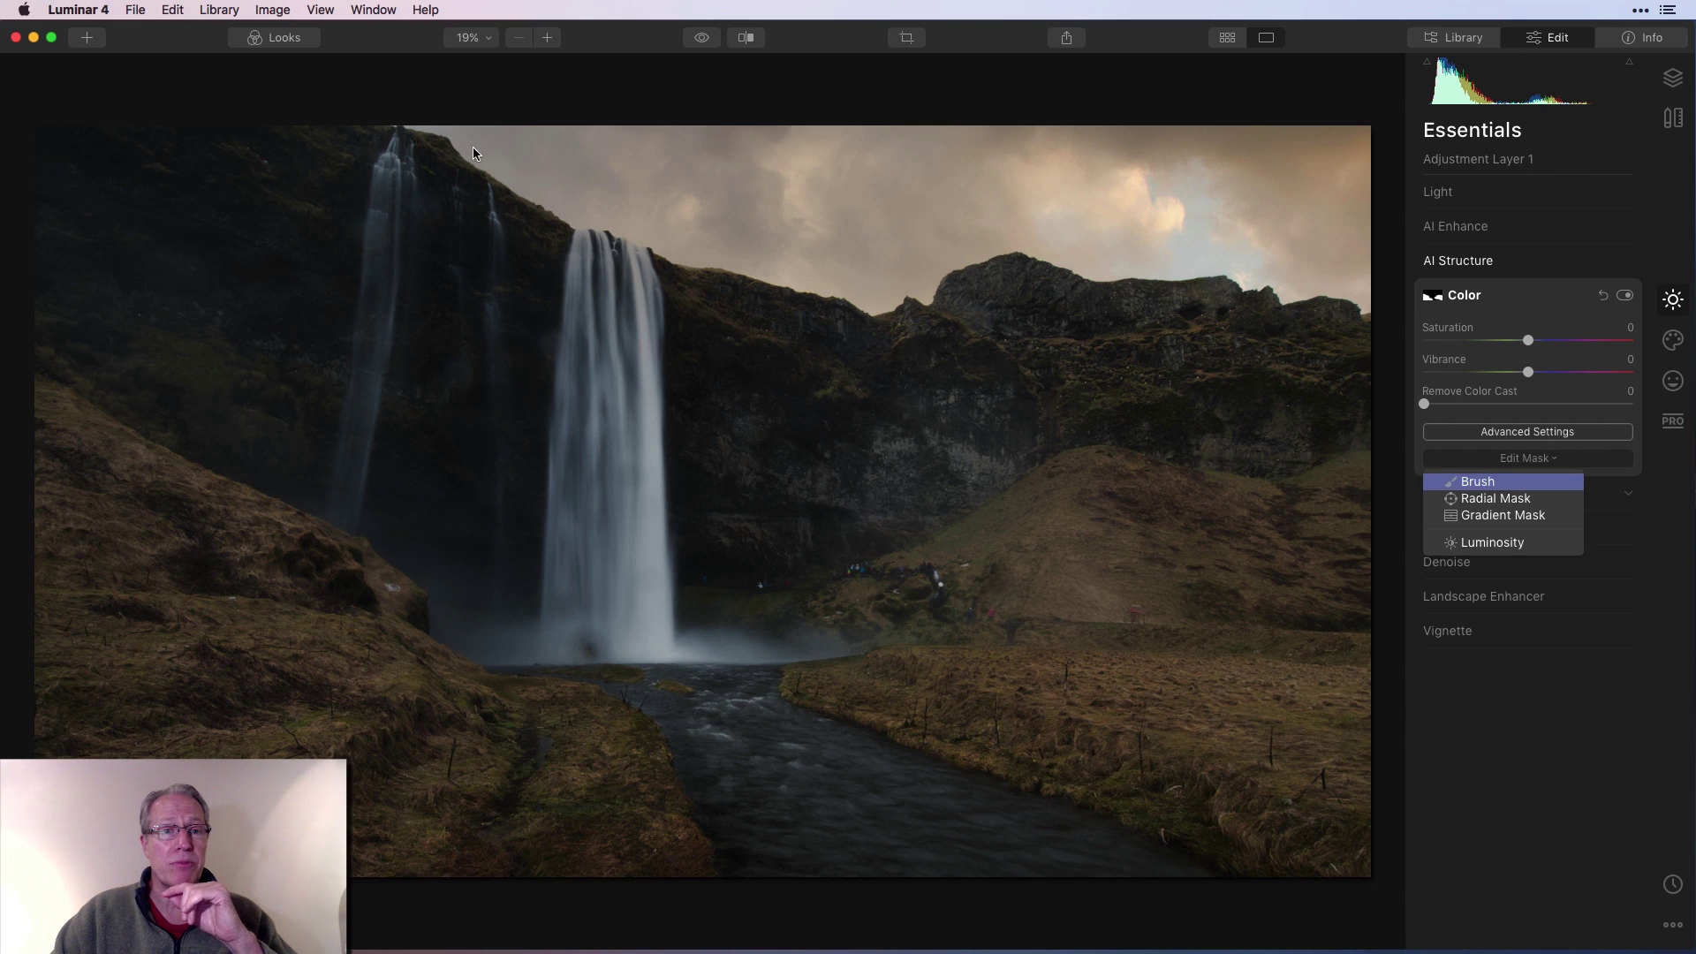
{"action": "key", "text": "Return"}
{"action": "left_click", "coordinate": [162, 66]}
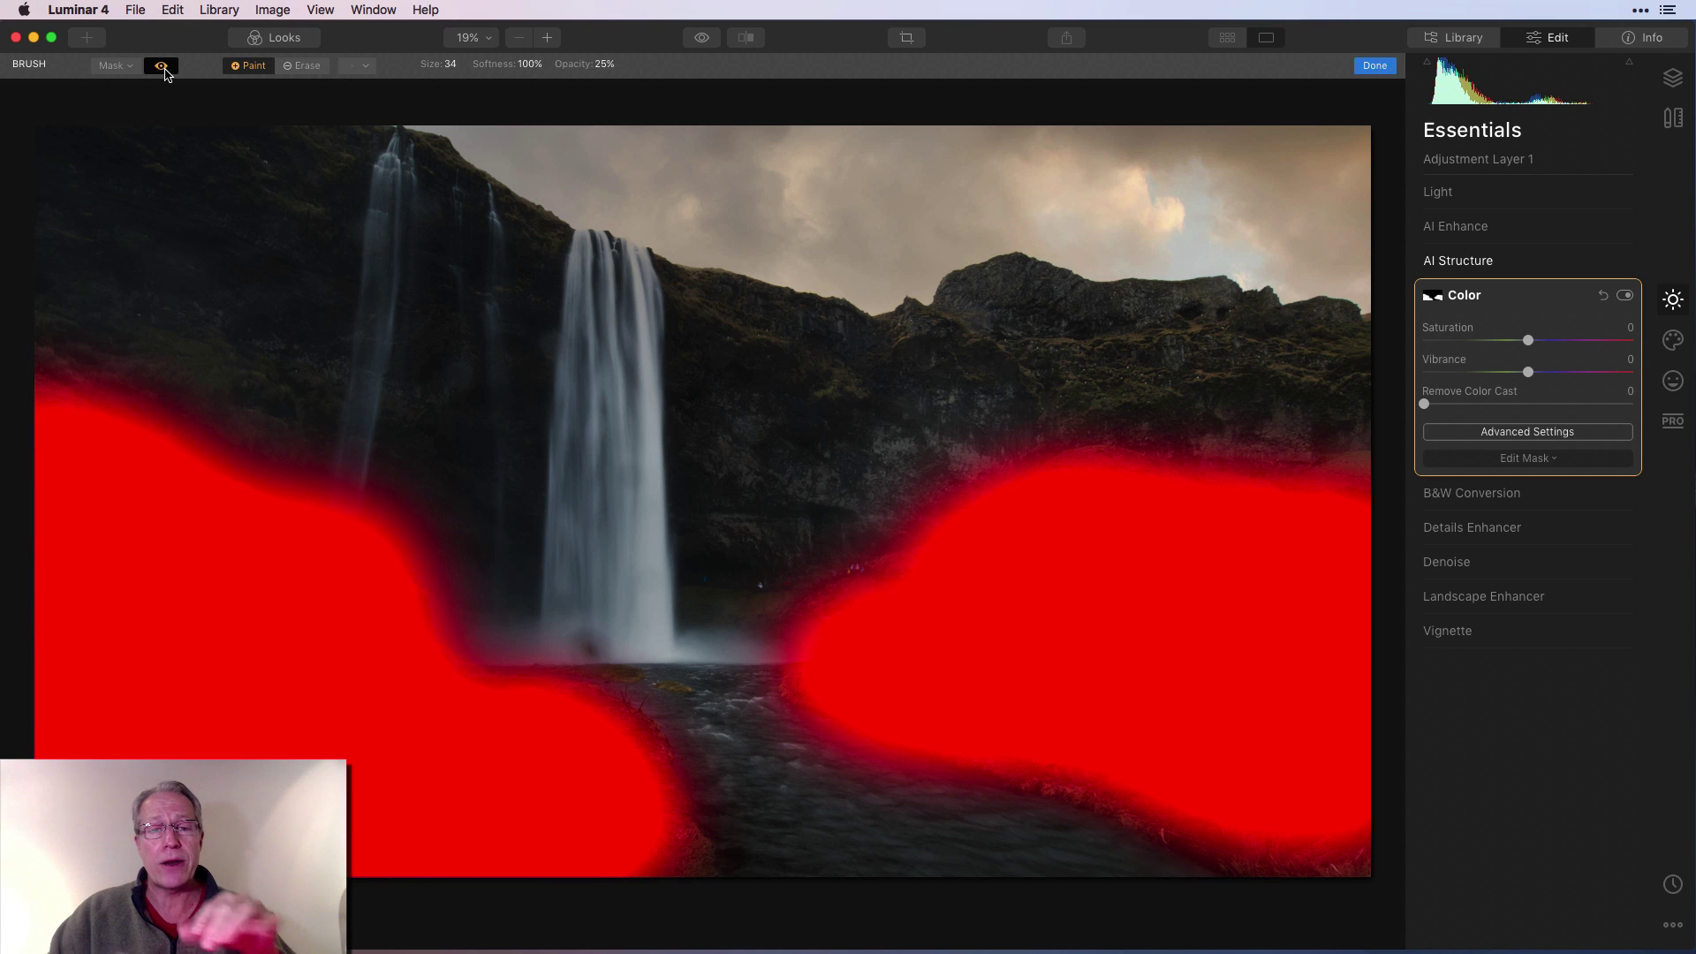
{"action": "left_click", "coordinate": [162, 69]}
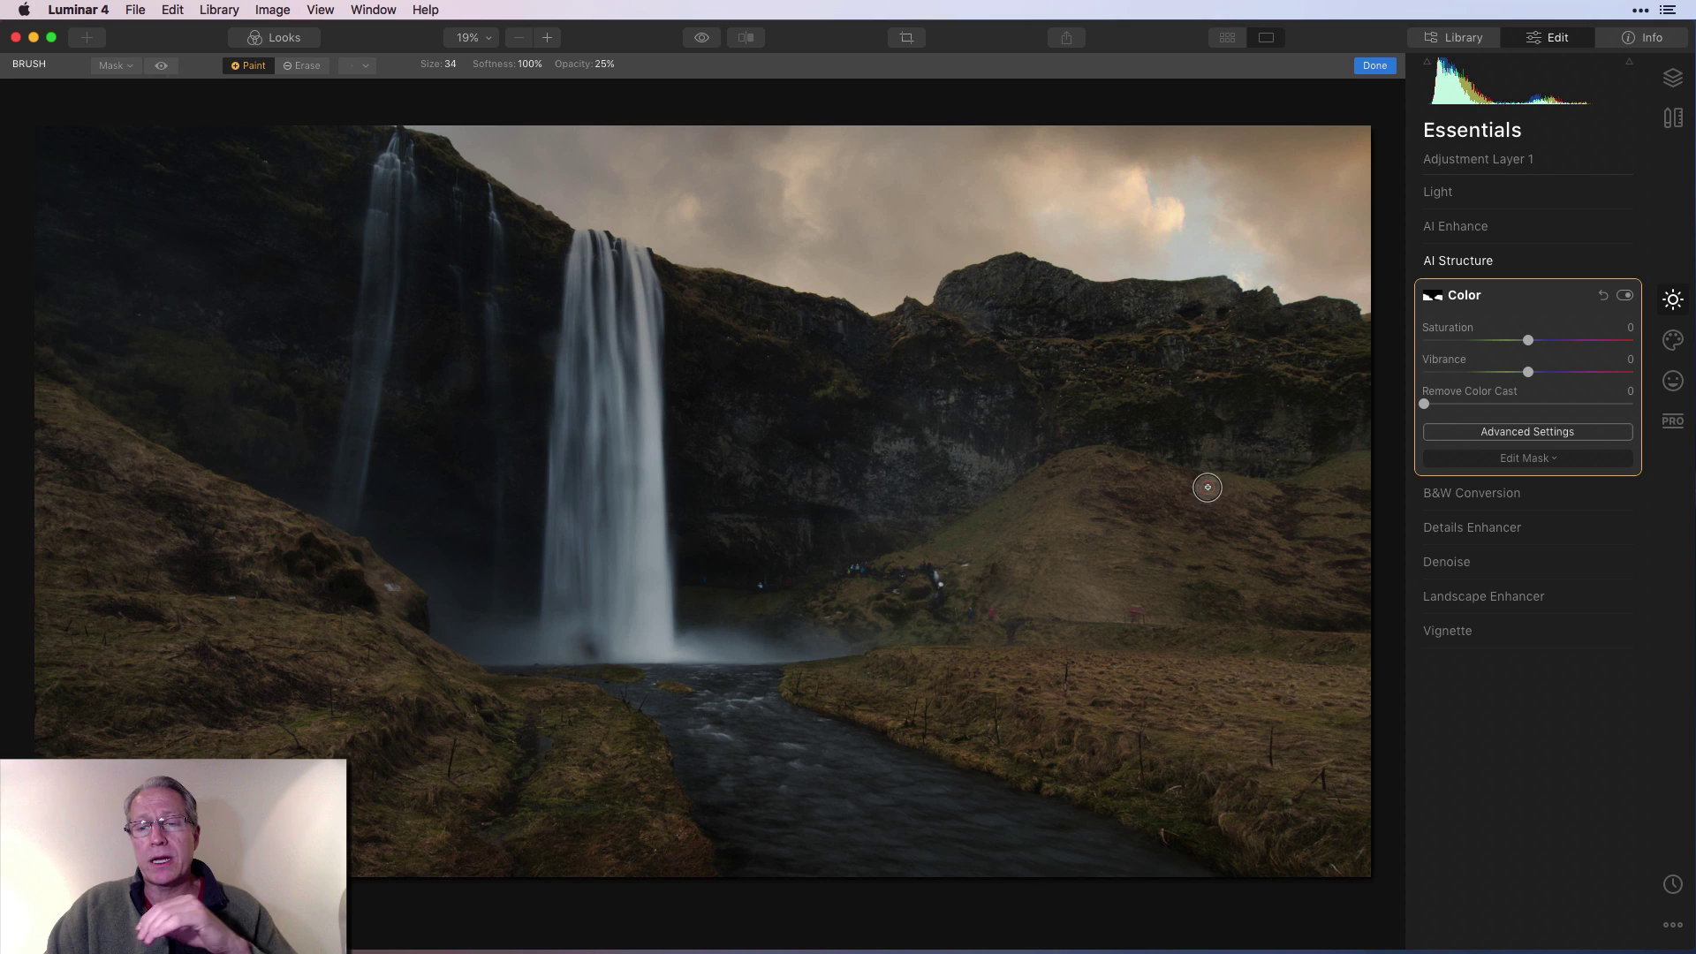
{"action": "left_click", "coordinate": [1374, 66]}
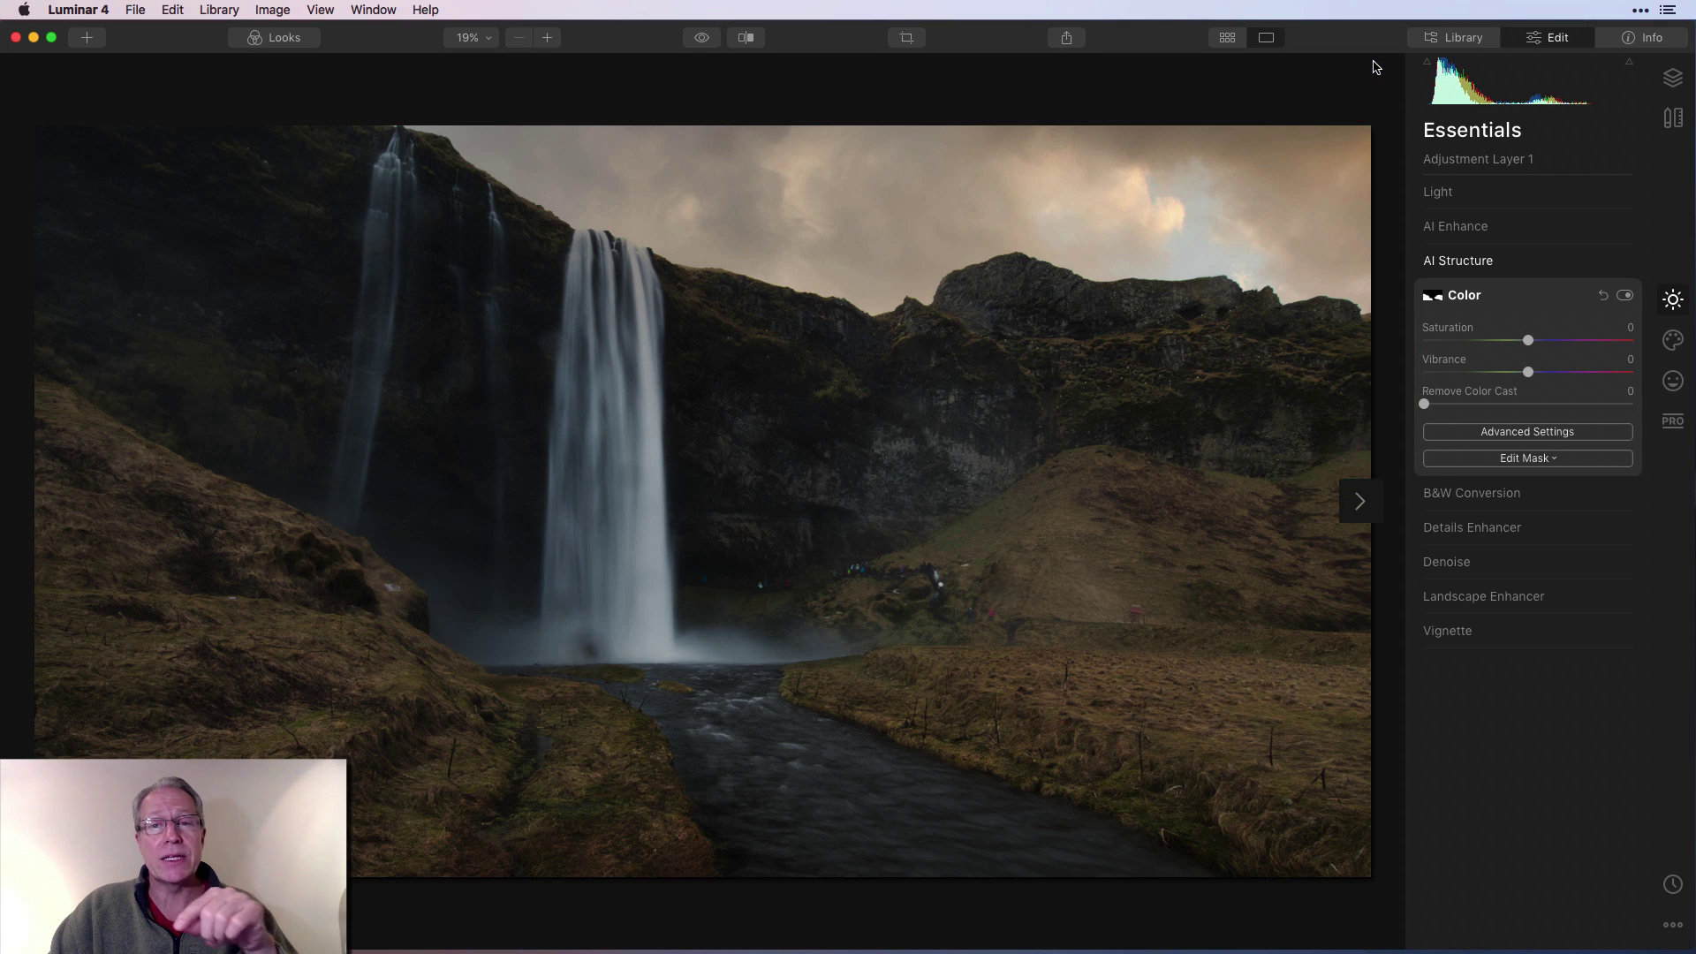
{"action": "left_click", "coordinate": [1502, 295]}
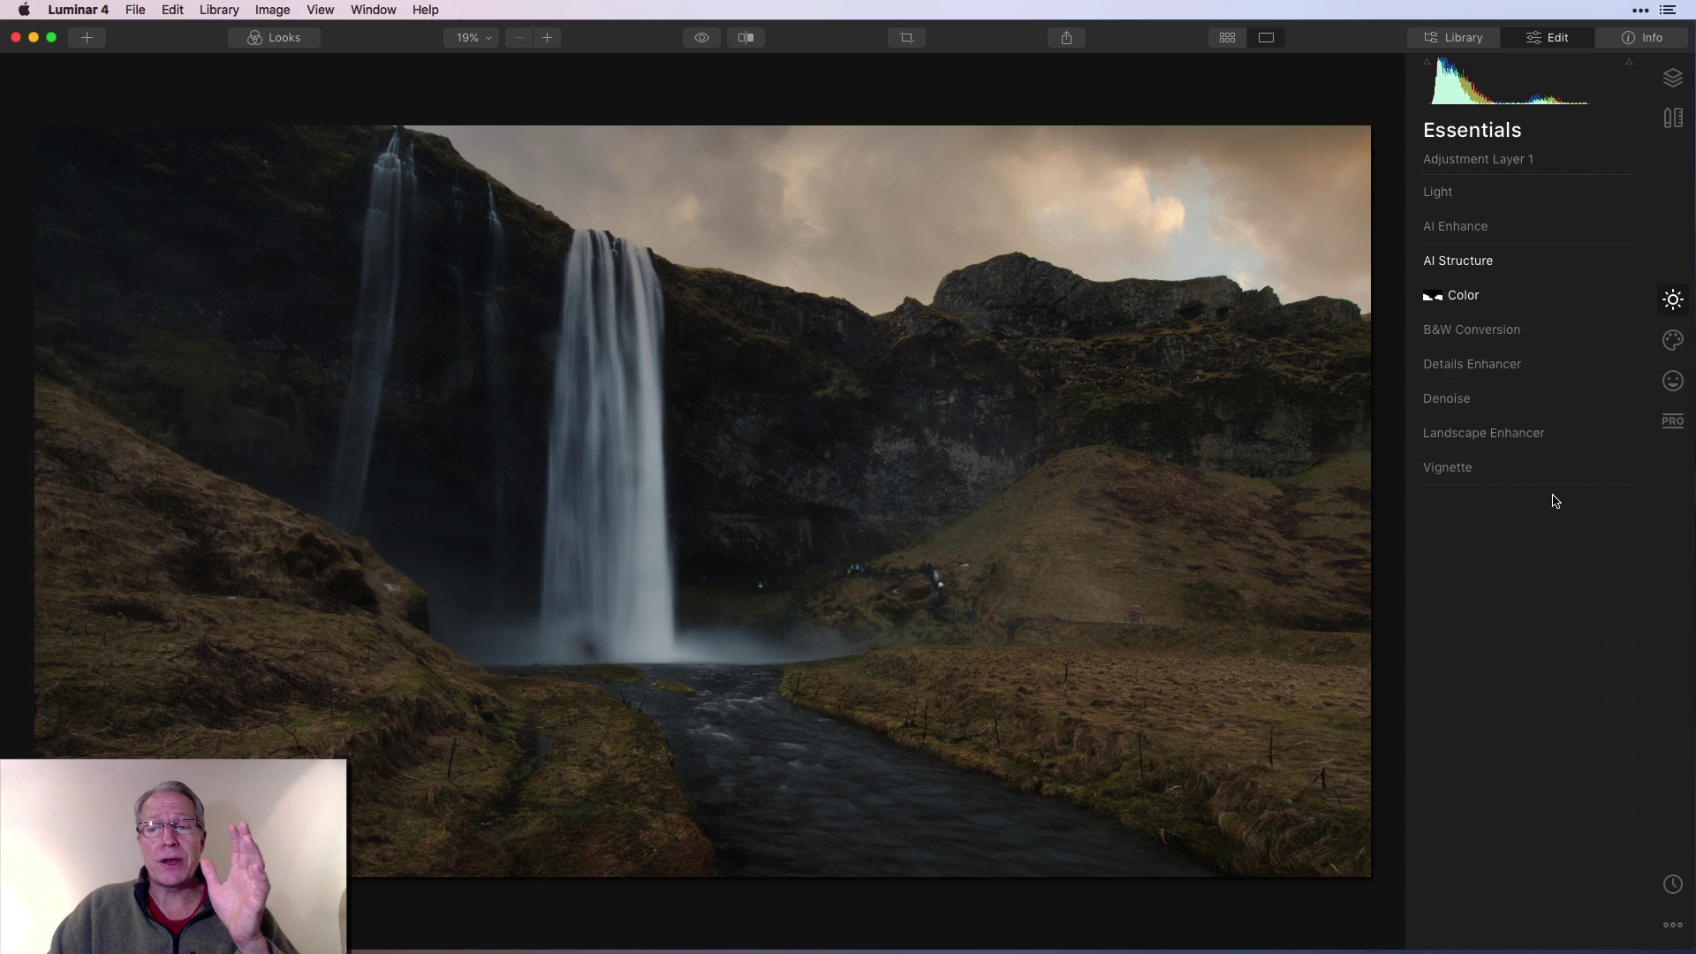
Raise the Post-crop vignette's Inner Light to 46, keeping Amount at -13.
{"action": "left_click", "coordinate": [1534, 468]}
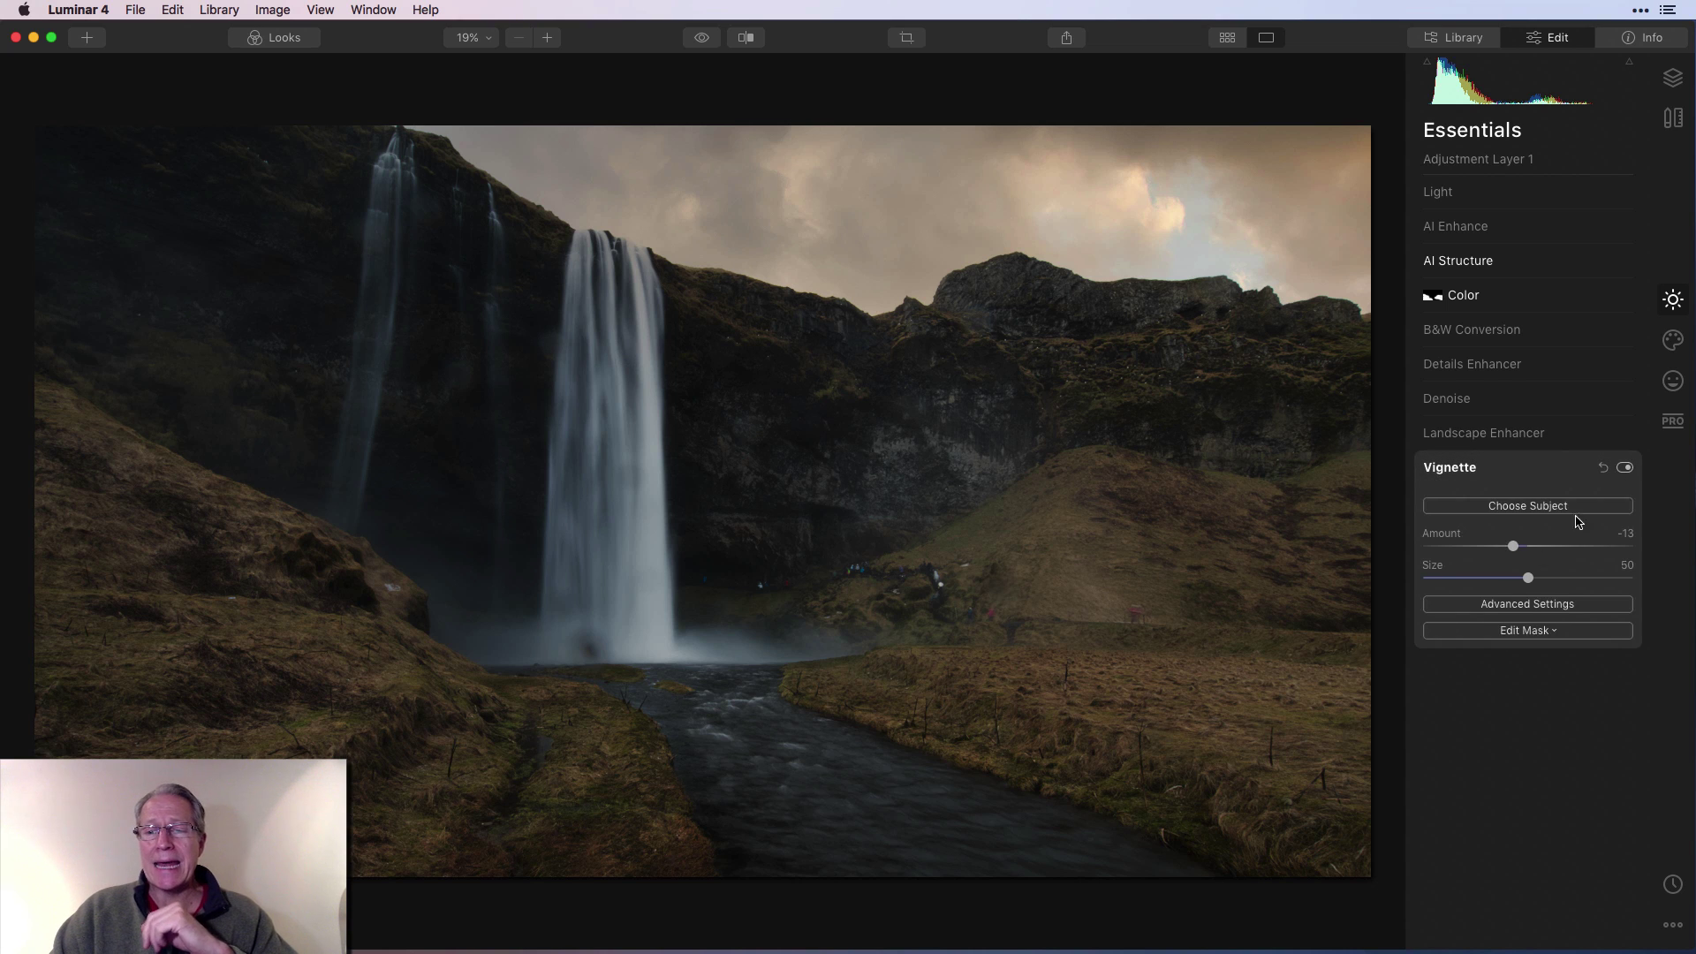
{"action": "left_click", "coordinate": [1535, 606]}
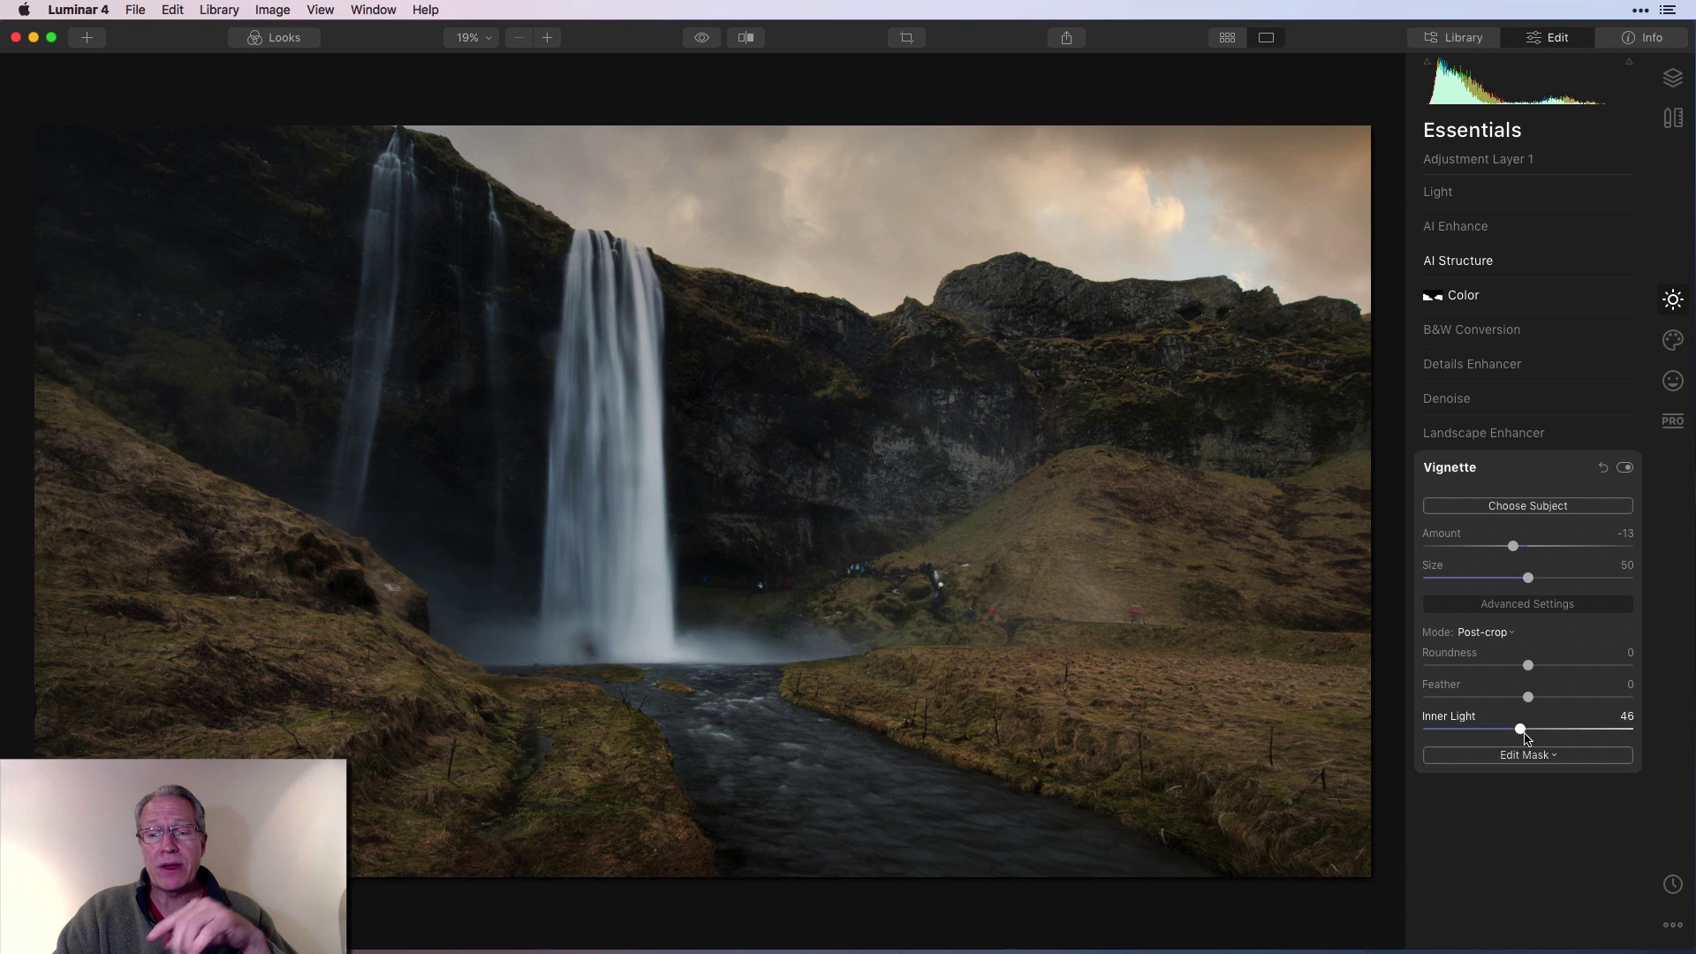
{"action": "left_click", "coordinate": [1672, 339]}
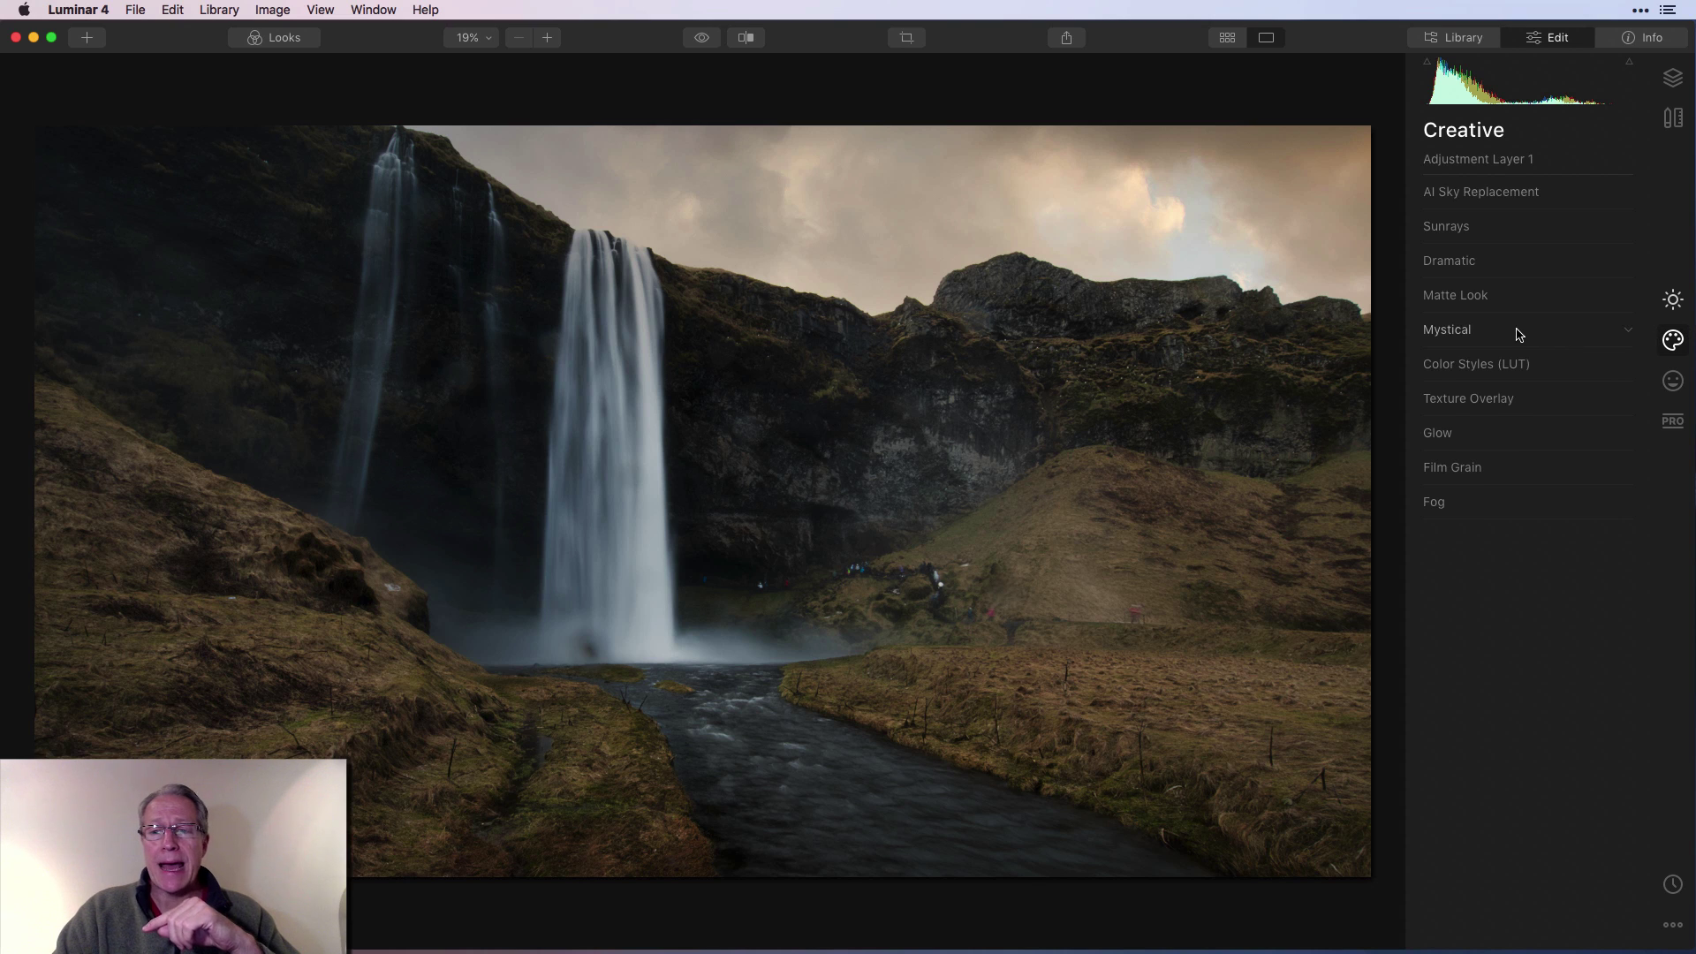
Apply Mystical at Amount 65 with Shadows 25.
{"action": "left_click", "coordinate": [1519, 334]}
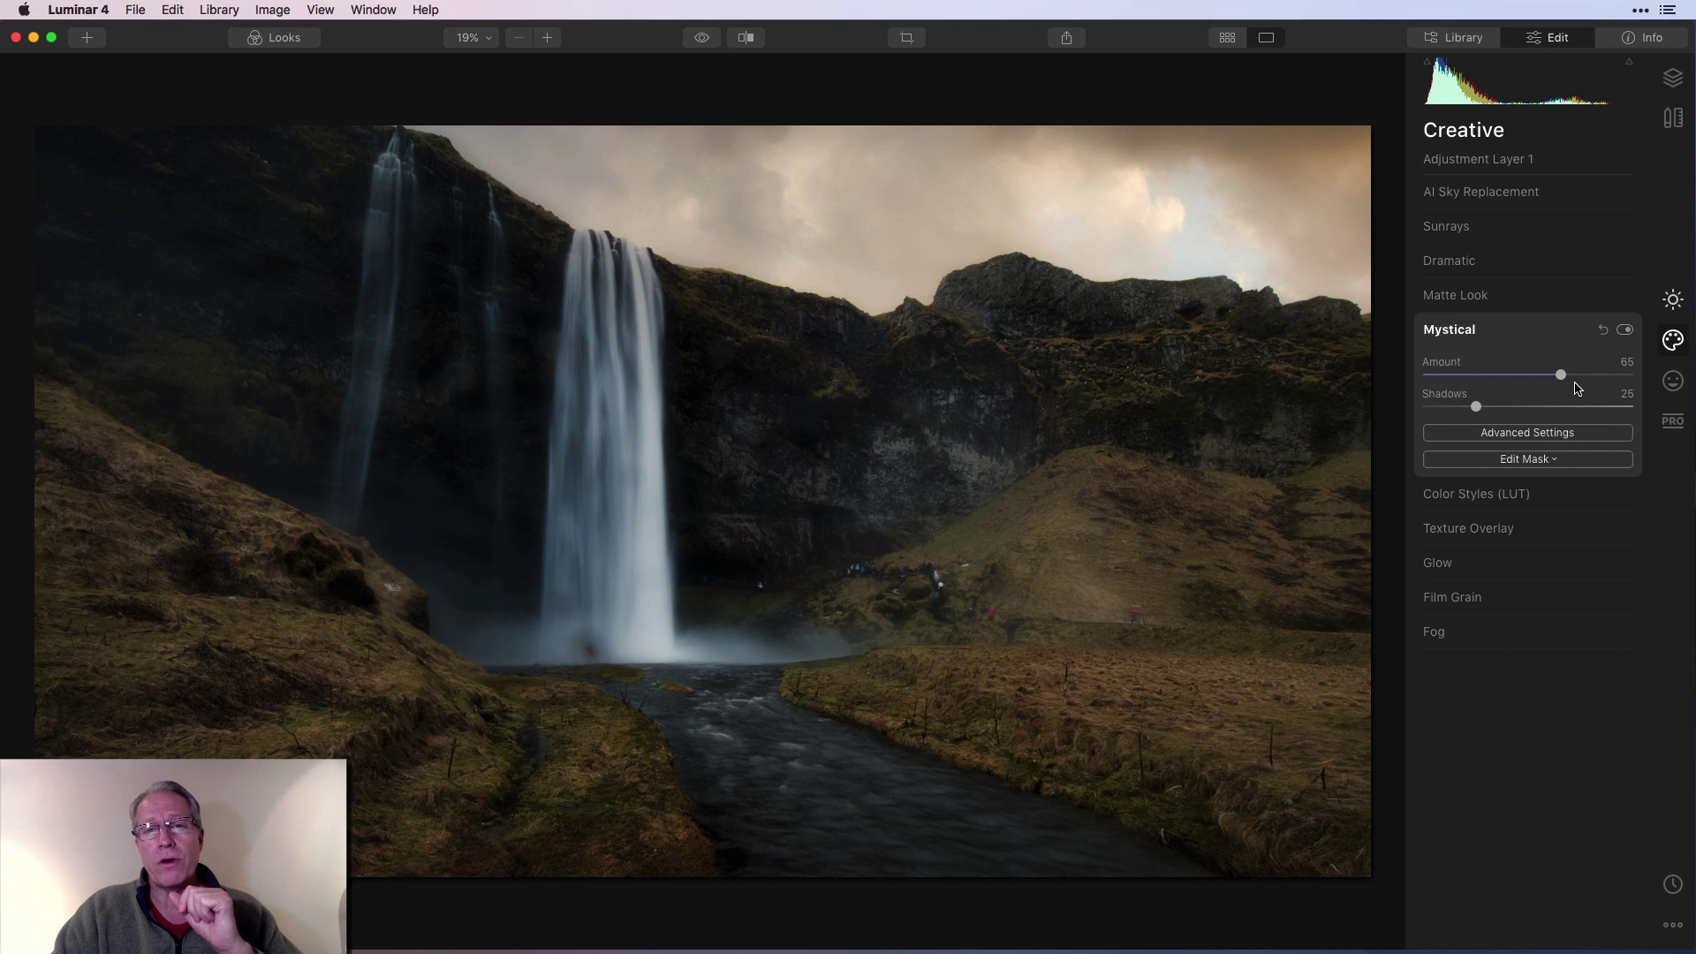
{"action": "left_click", "coordinate": [1672, 381]}
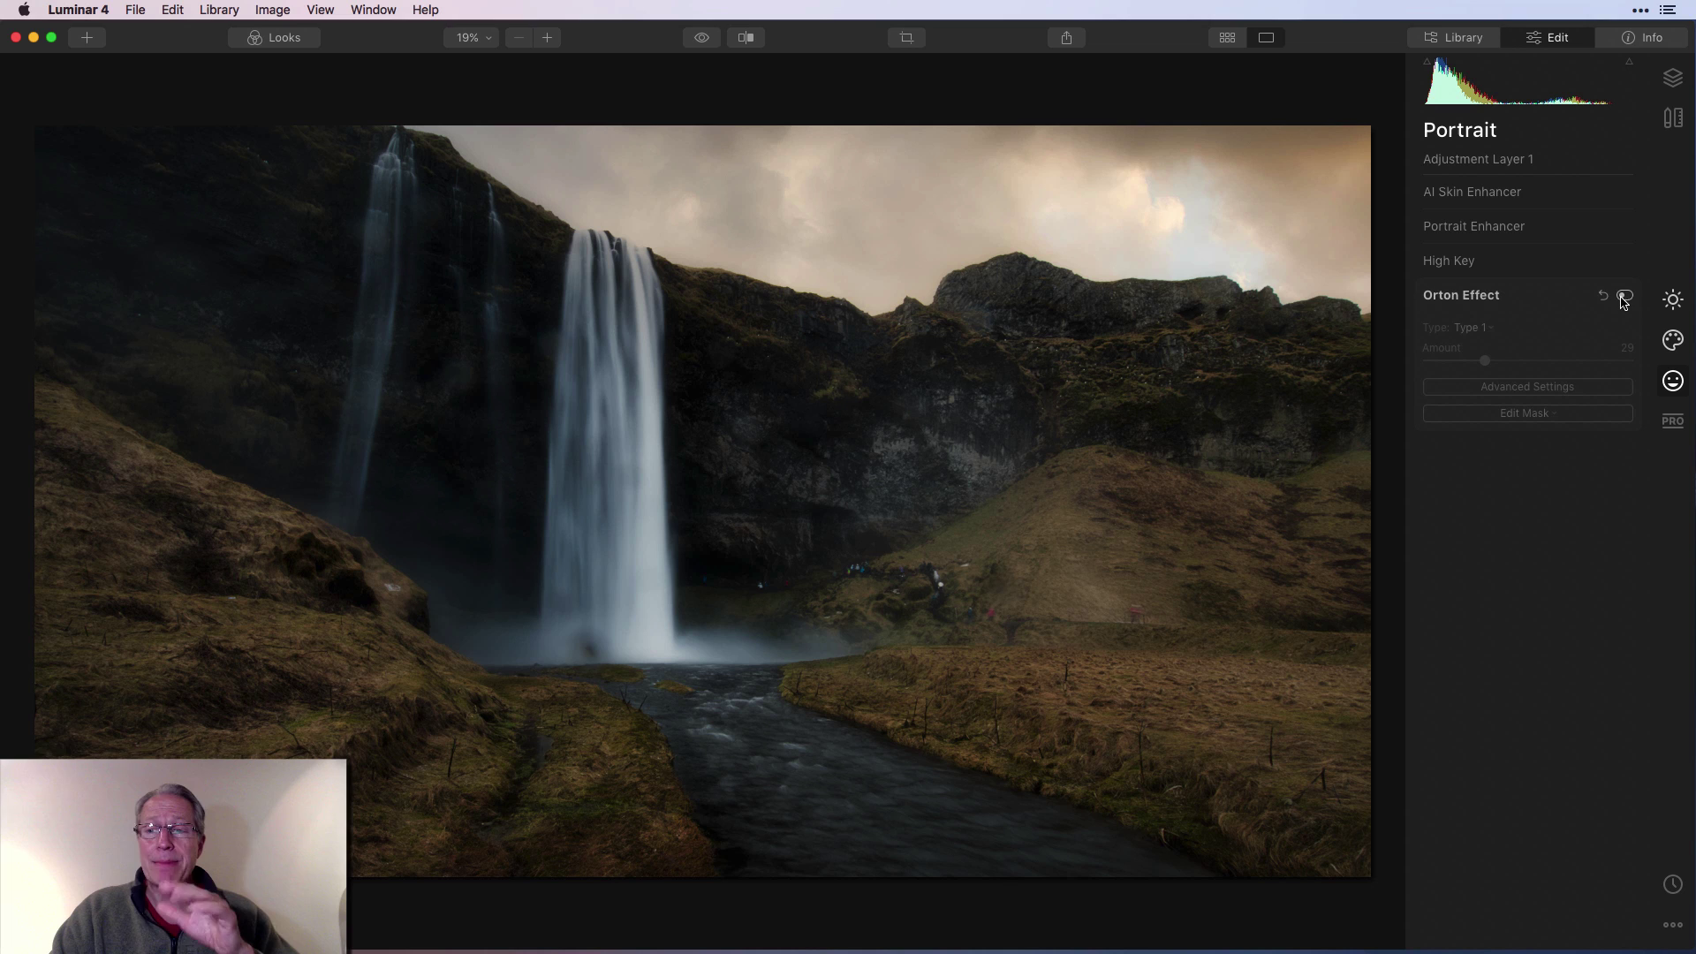
Turn on the Orton Effect, Type 1, at Amount 29.
{"action": "left_click", "coordinate": [1626, 297]}
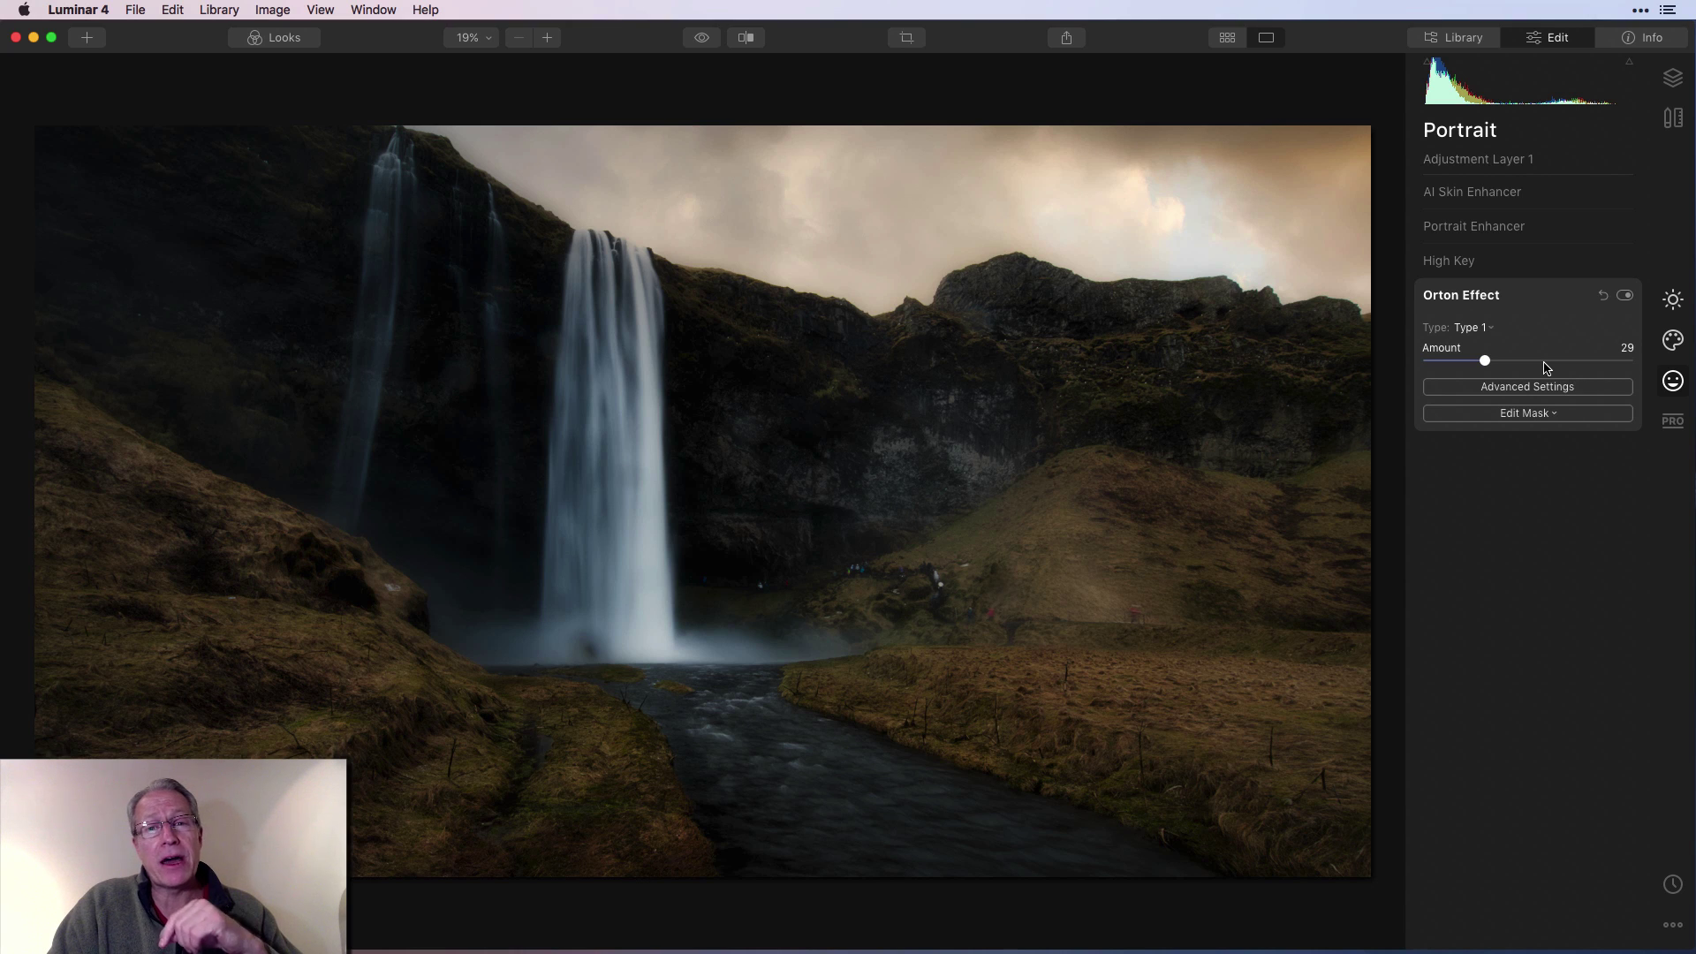
{"action": "left_click", "coordinate": [1672, 421]}
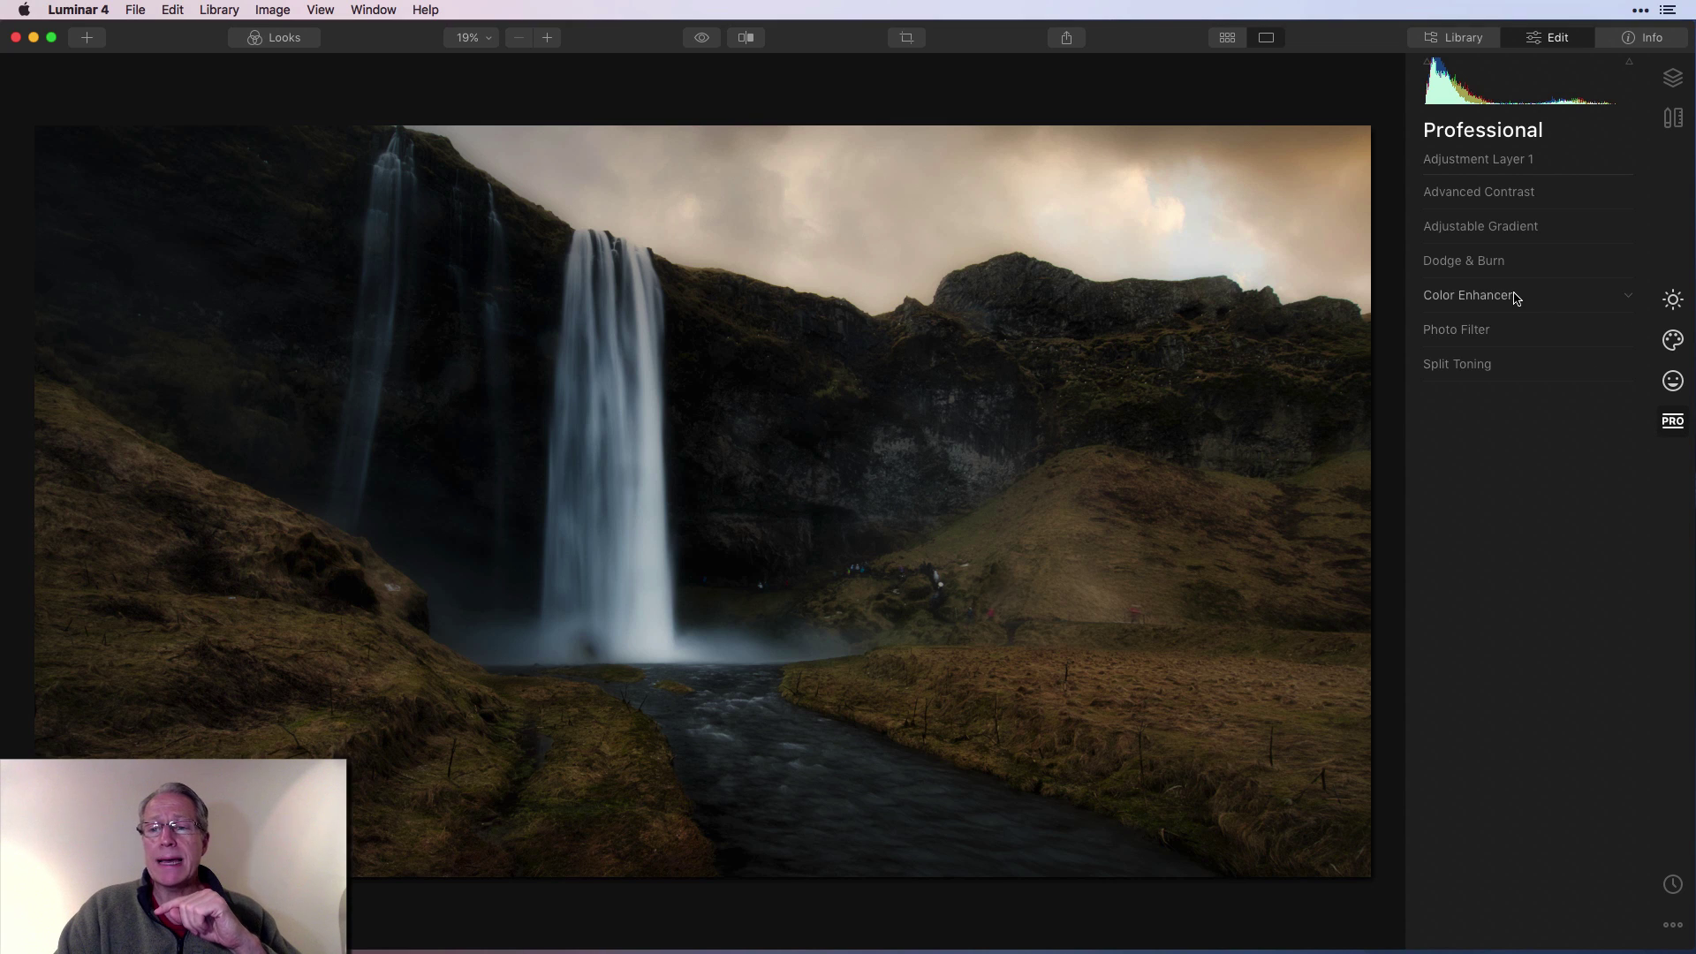
Reset the Color Enhancer's Warmth and lower it to -49, then switch the filter off to compare.
{"action": "left_click", "coordinate": [1516, 297]}
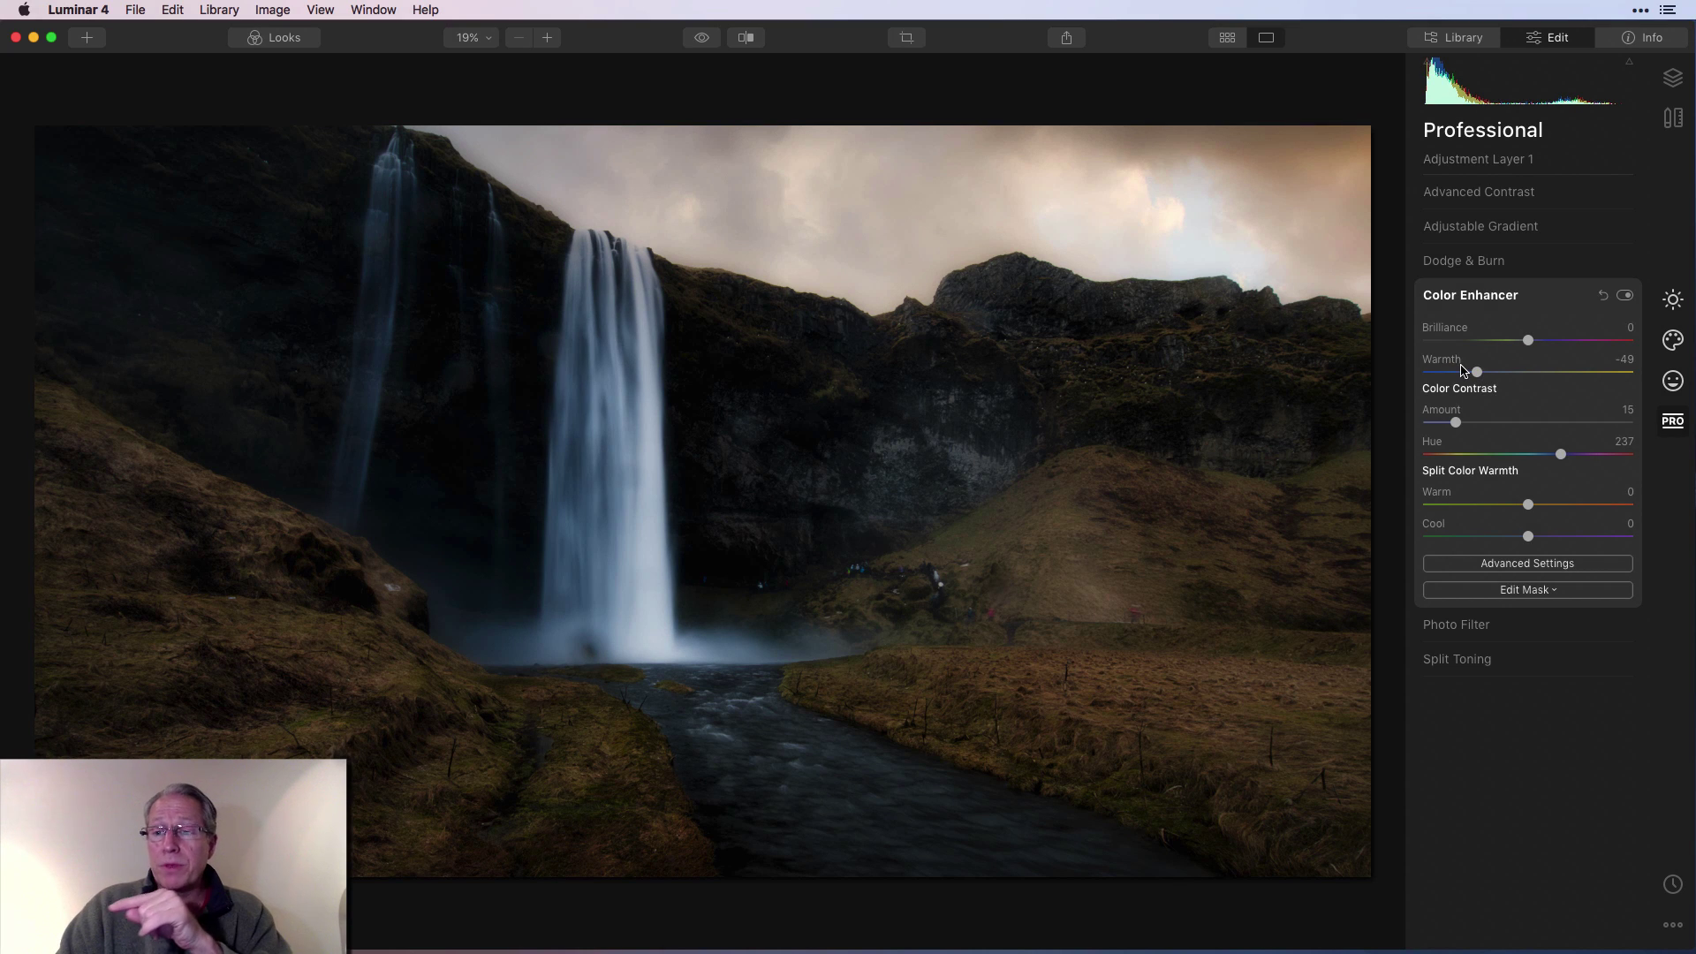
{"action": "double_click", "coordinate": [1450, 363]}
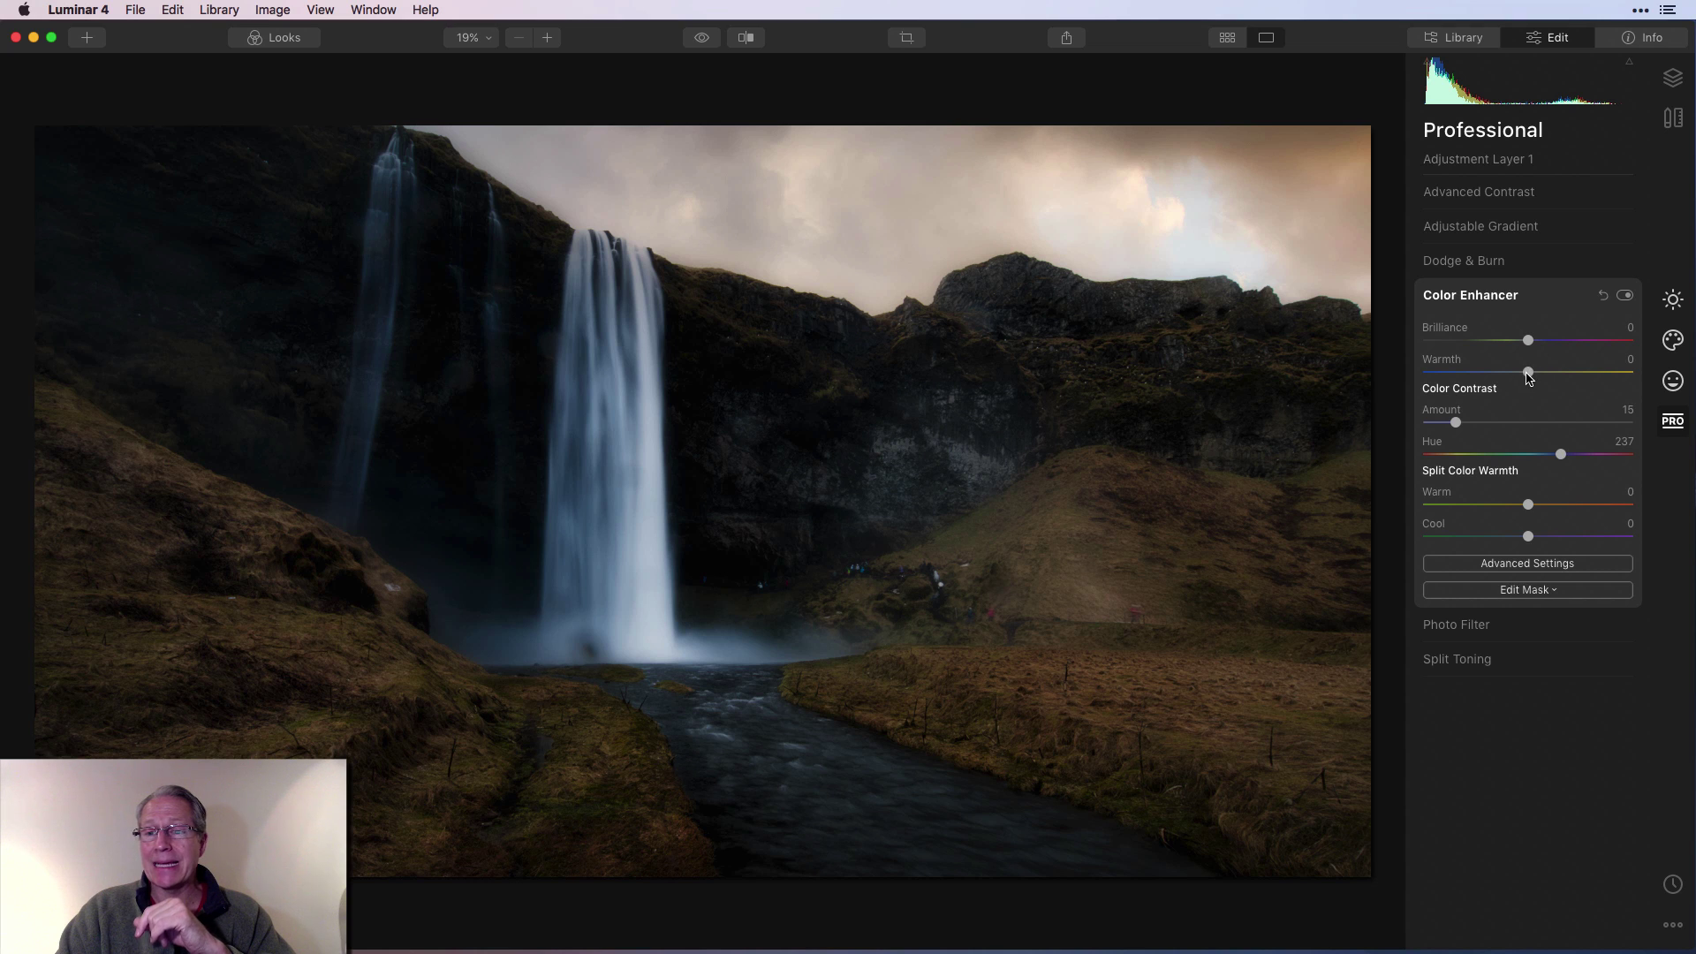
{"action": "left_click_drag", "start_coordinate": [1528, 372], "coordinate": [1475, 375]}
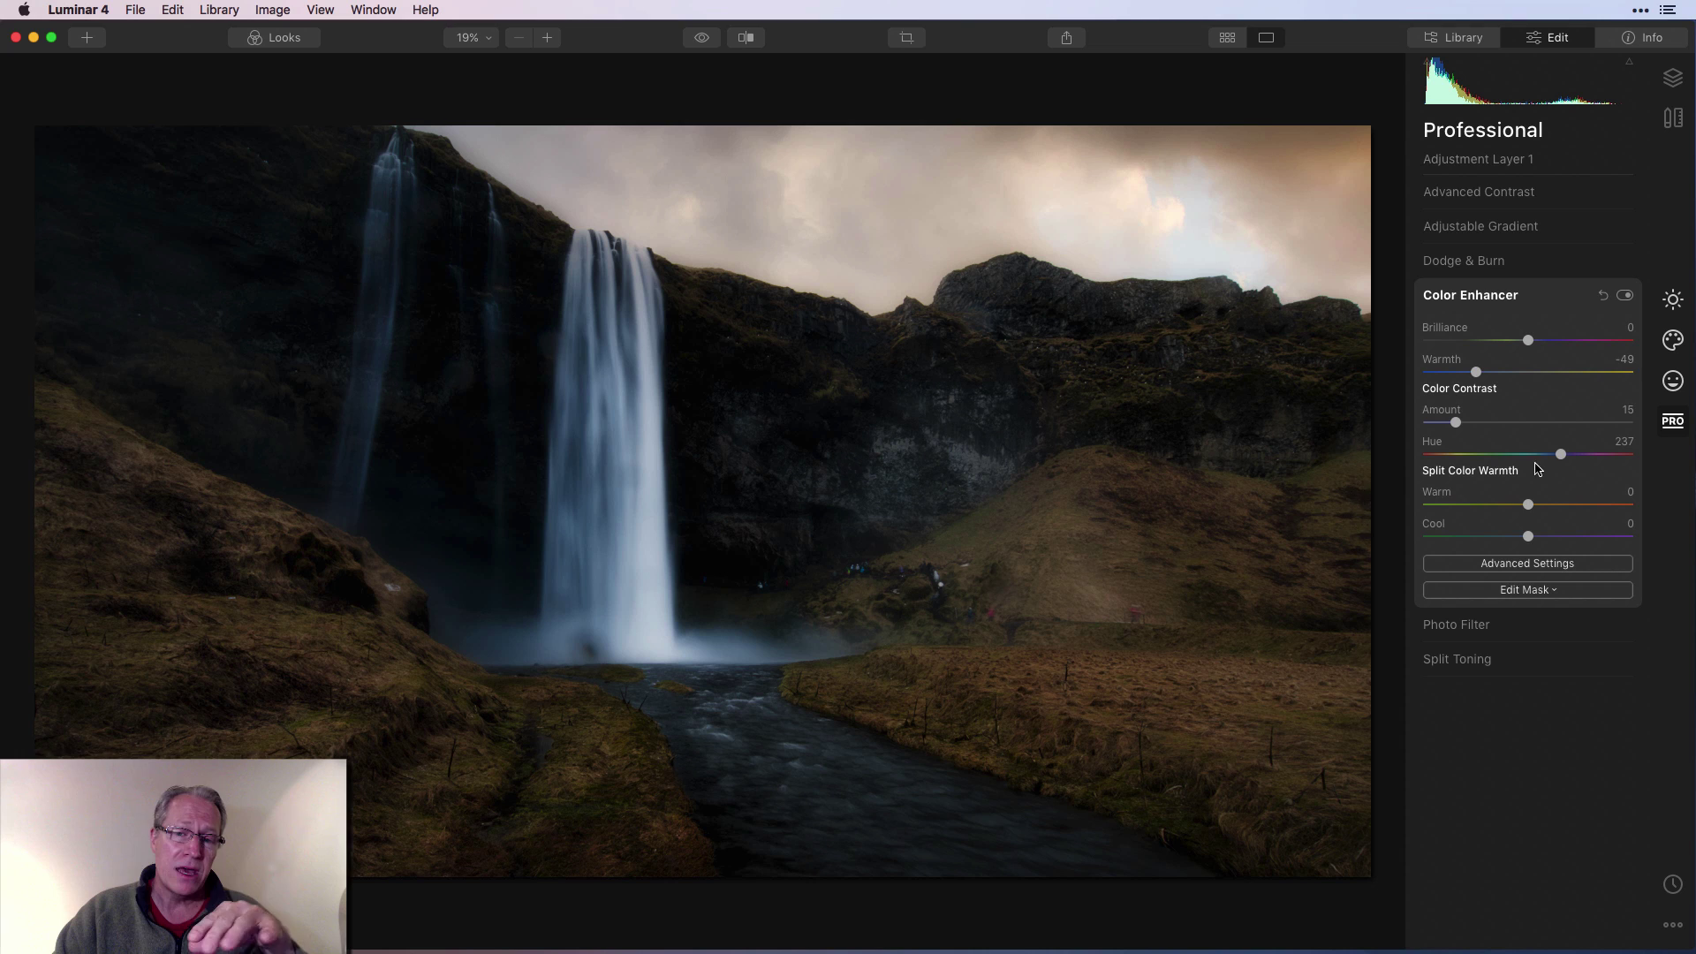
{"action": "left_click", "coordinate": [1624, 297]}
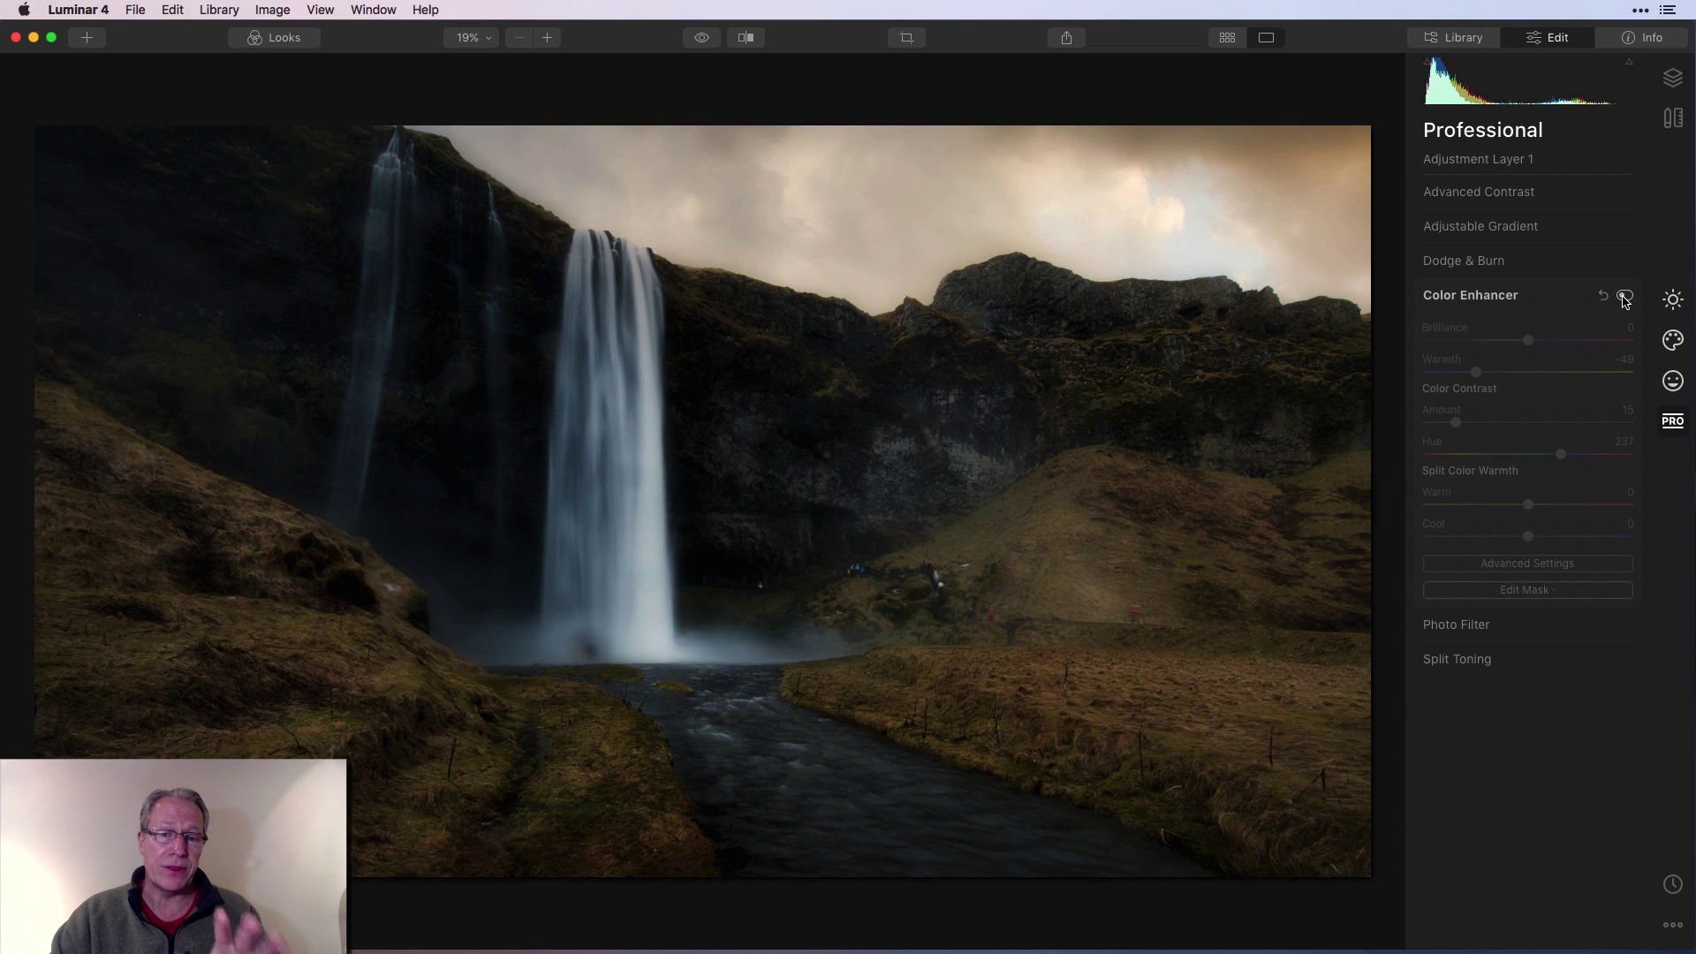
Turn the Color Enhancer back on and settle its Color Contrast Amount at 16 instead of 67.
{"action": "left_click", "coordinate": [1624, 297]}
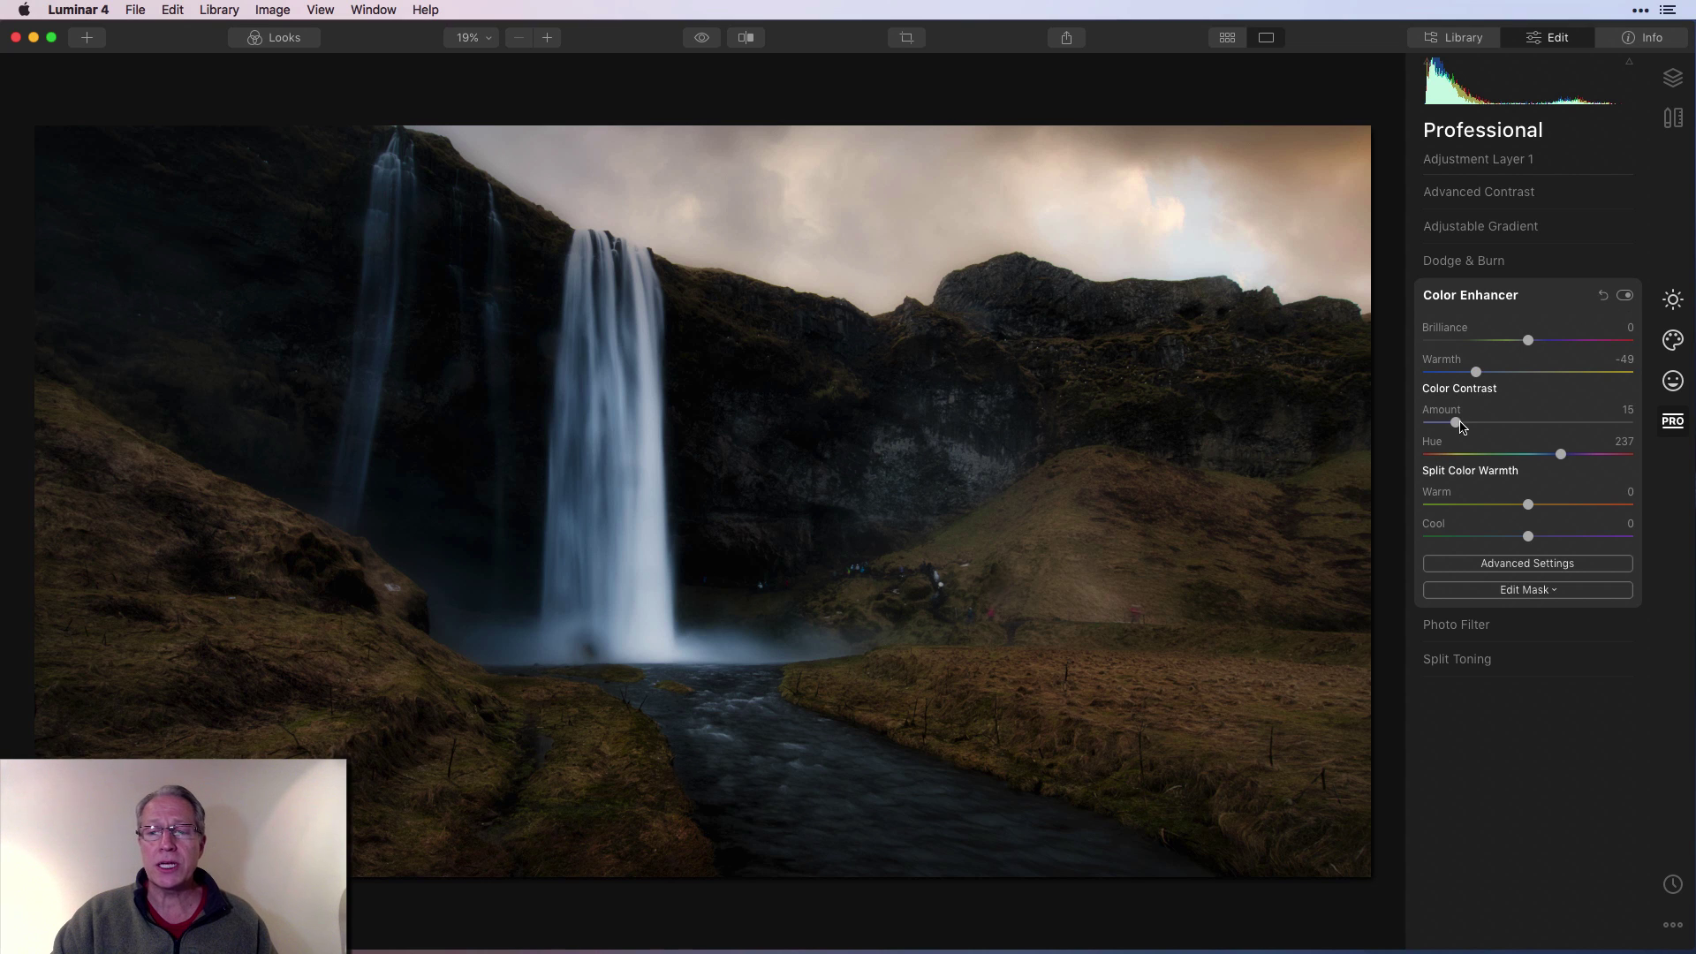
{"action": "left_click_drag", "start_coordinate": [1460, 427], "coordinate": [1575, 419]}
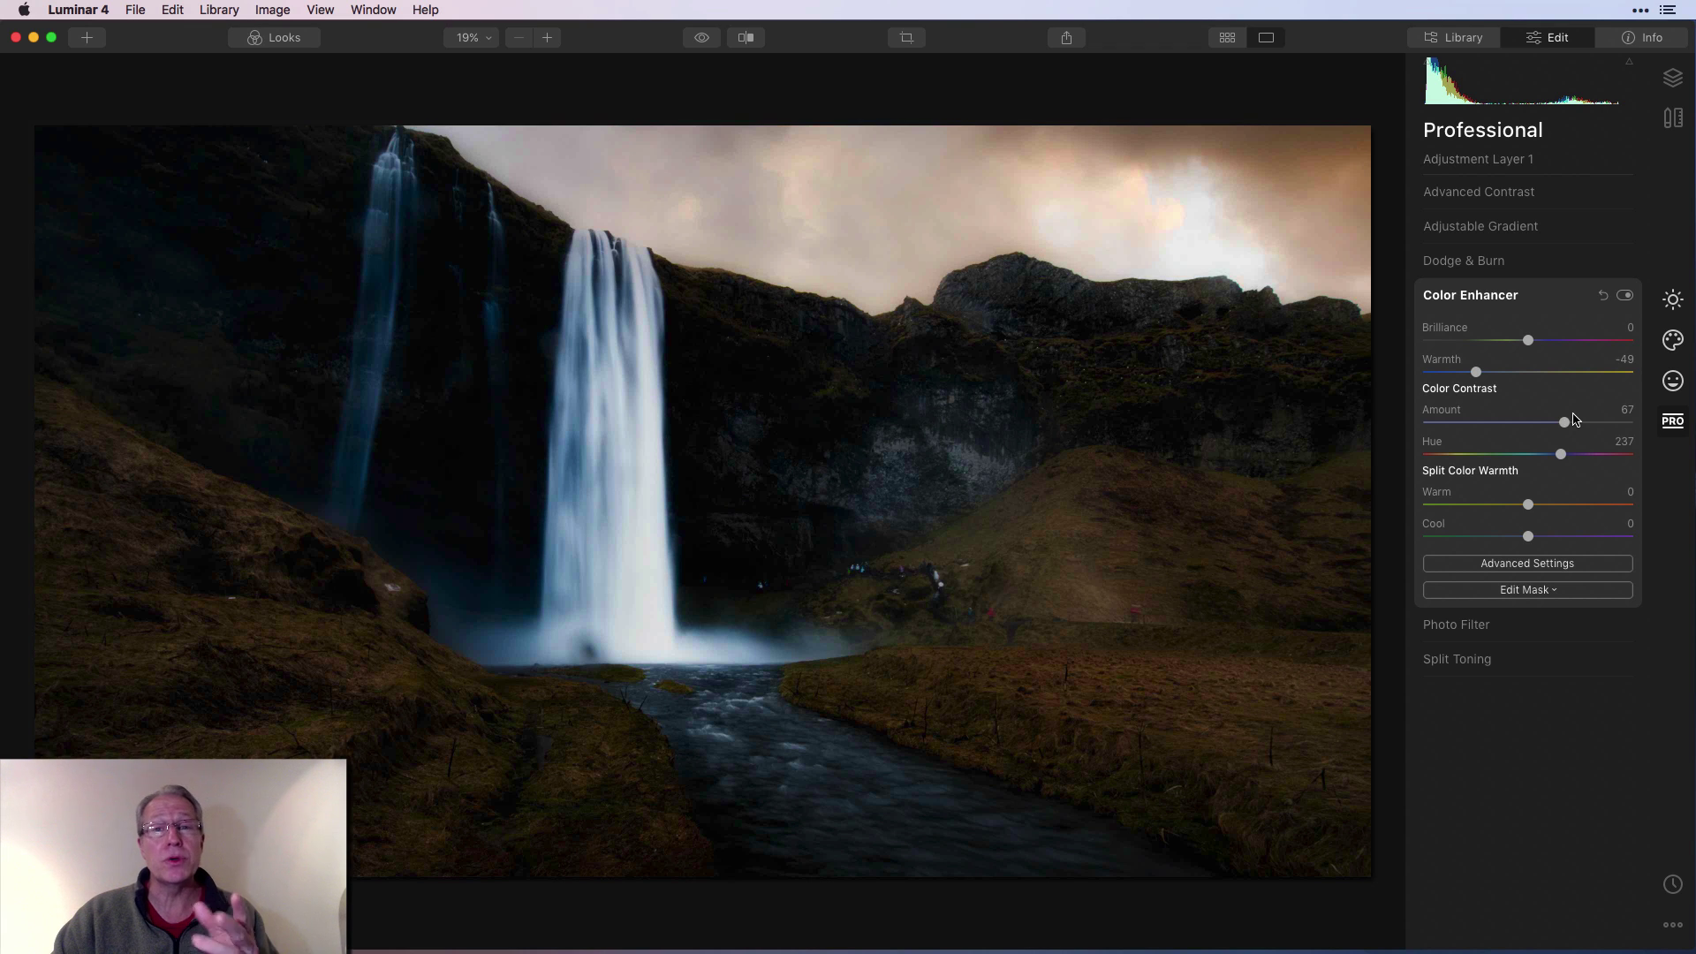
{"action": "left_click_drag", "start_coordinate": [1575, 419], "coordinate": [1459, 425]}
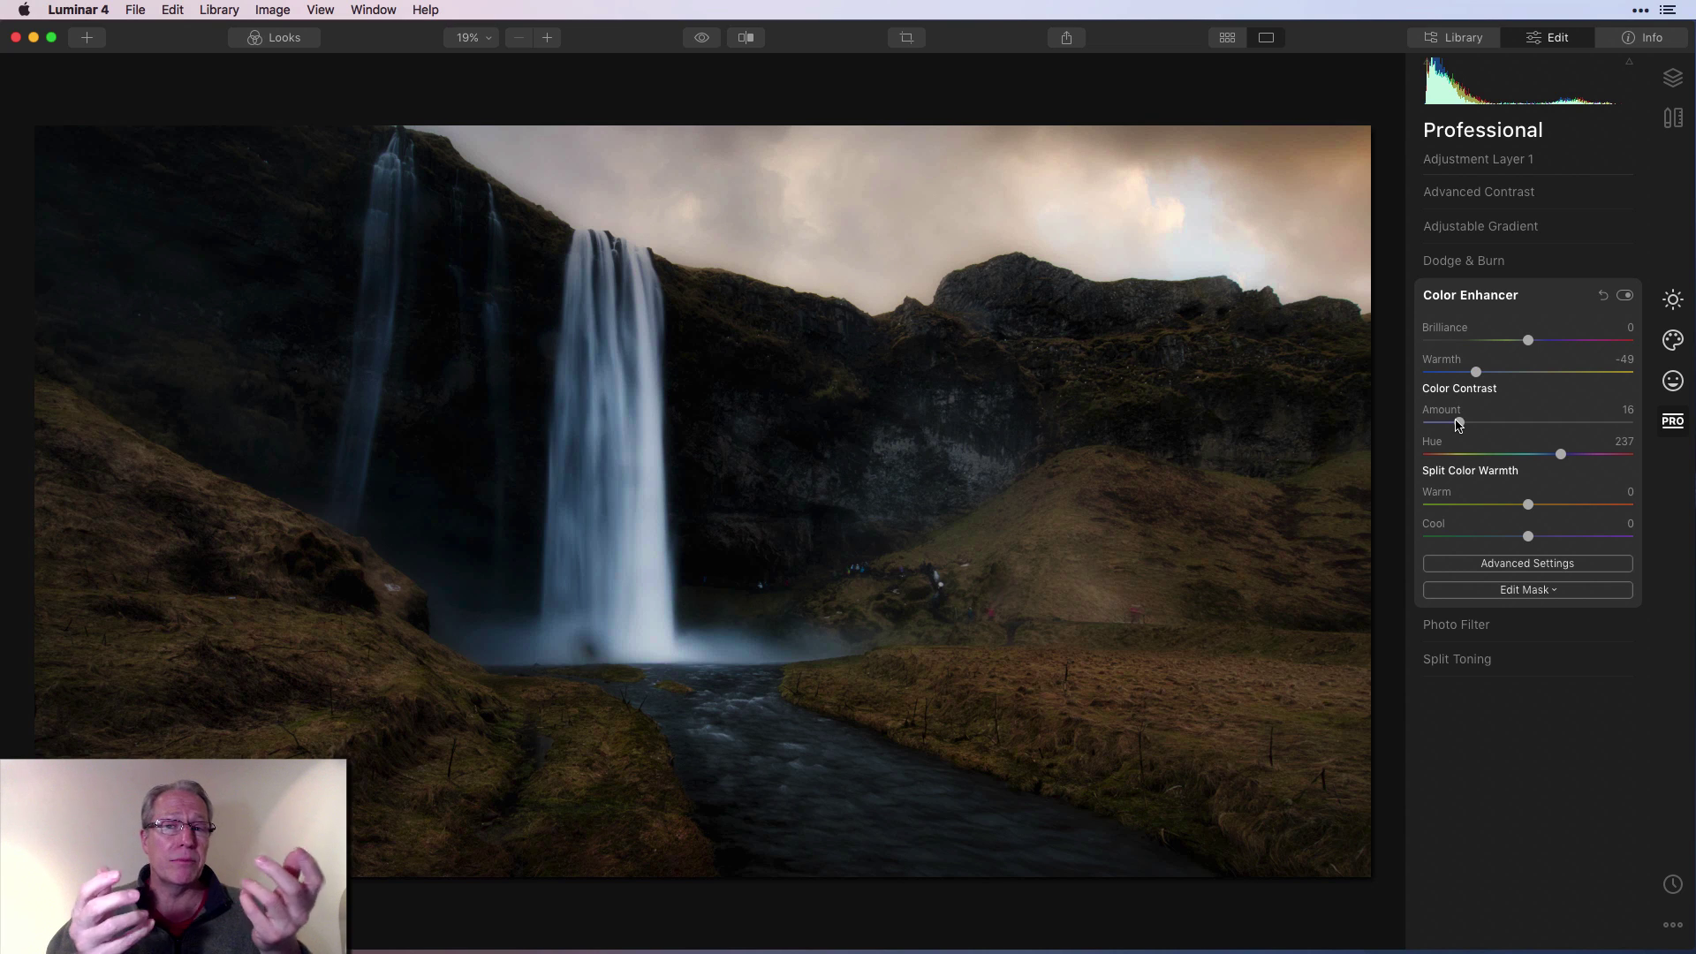
{"action": "left_click", "coordinate": [1541, 300]}
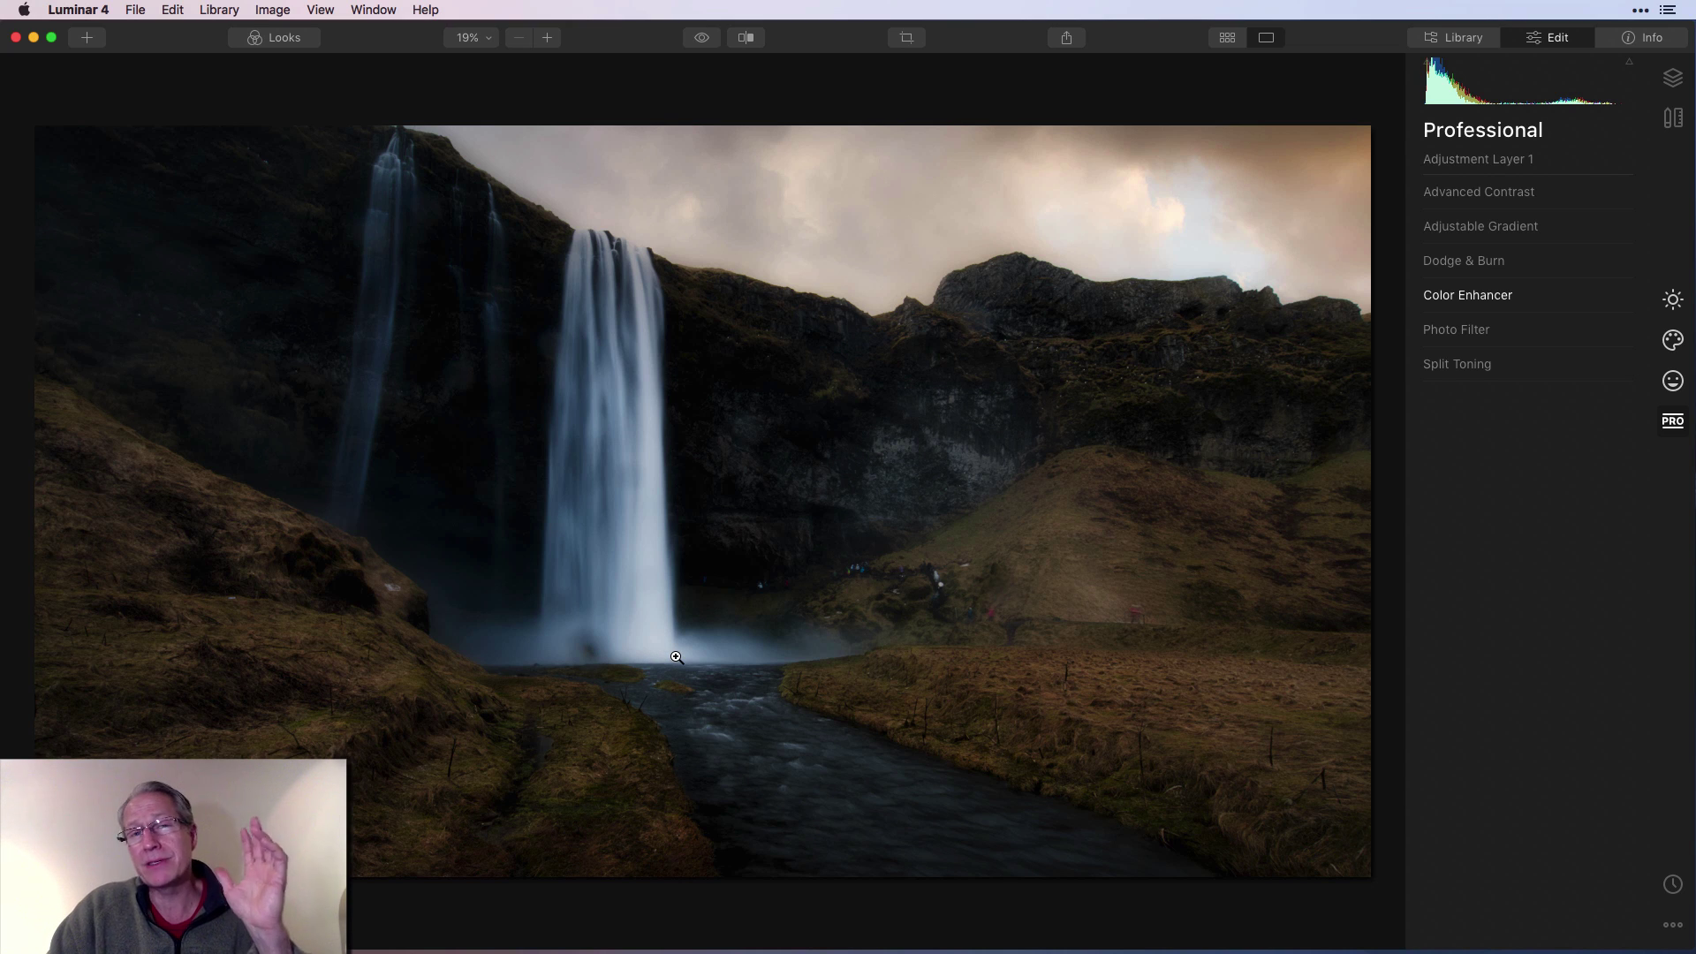
Enable the lower Erased image layer and inspect the creek at 50% before returning to Fit to Screen.
{"action": "left_click", "coordinate": [1663, 95]}
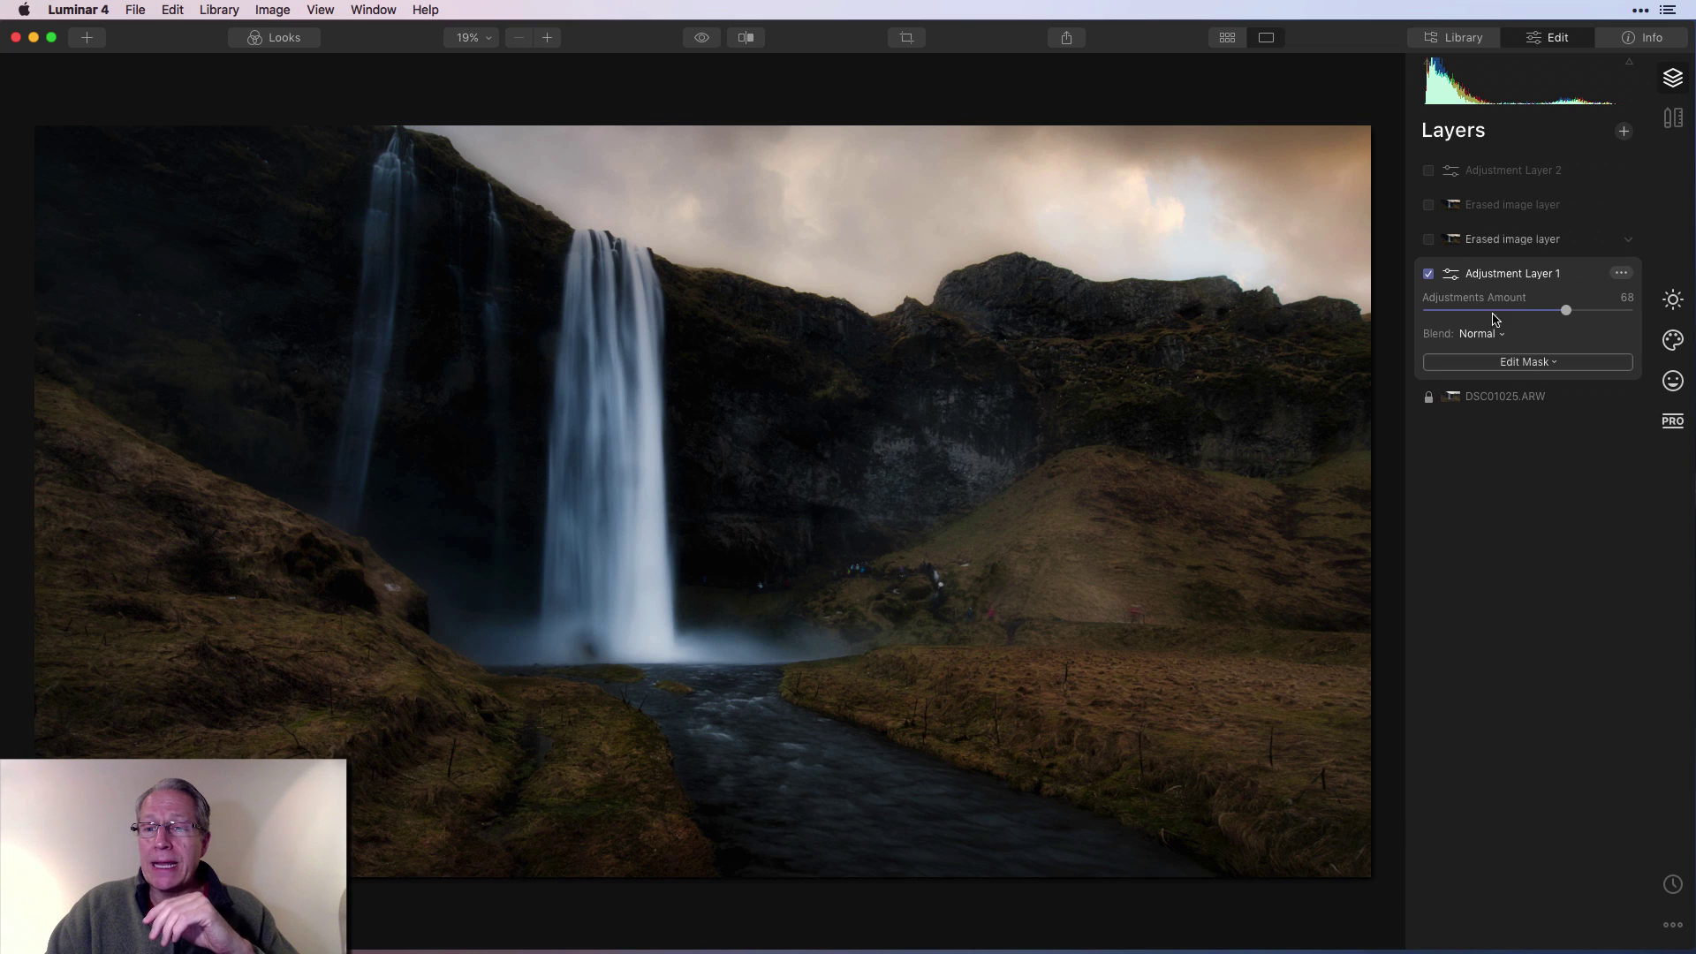
{"action": "left_click", "coordinate": [1429, 242]}
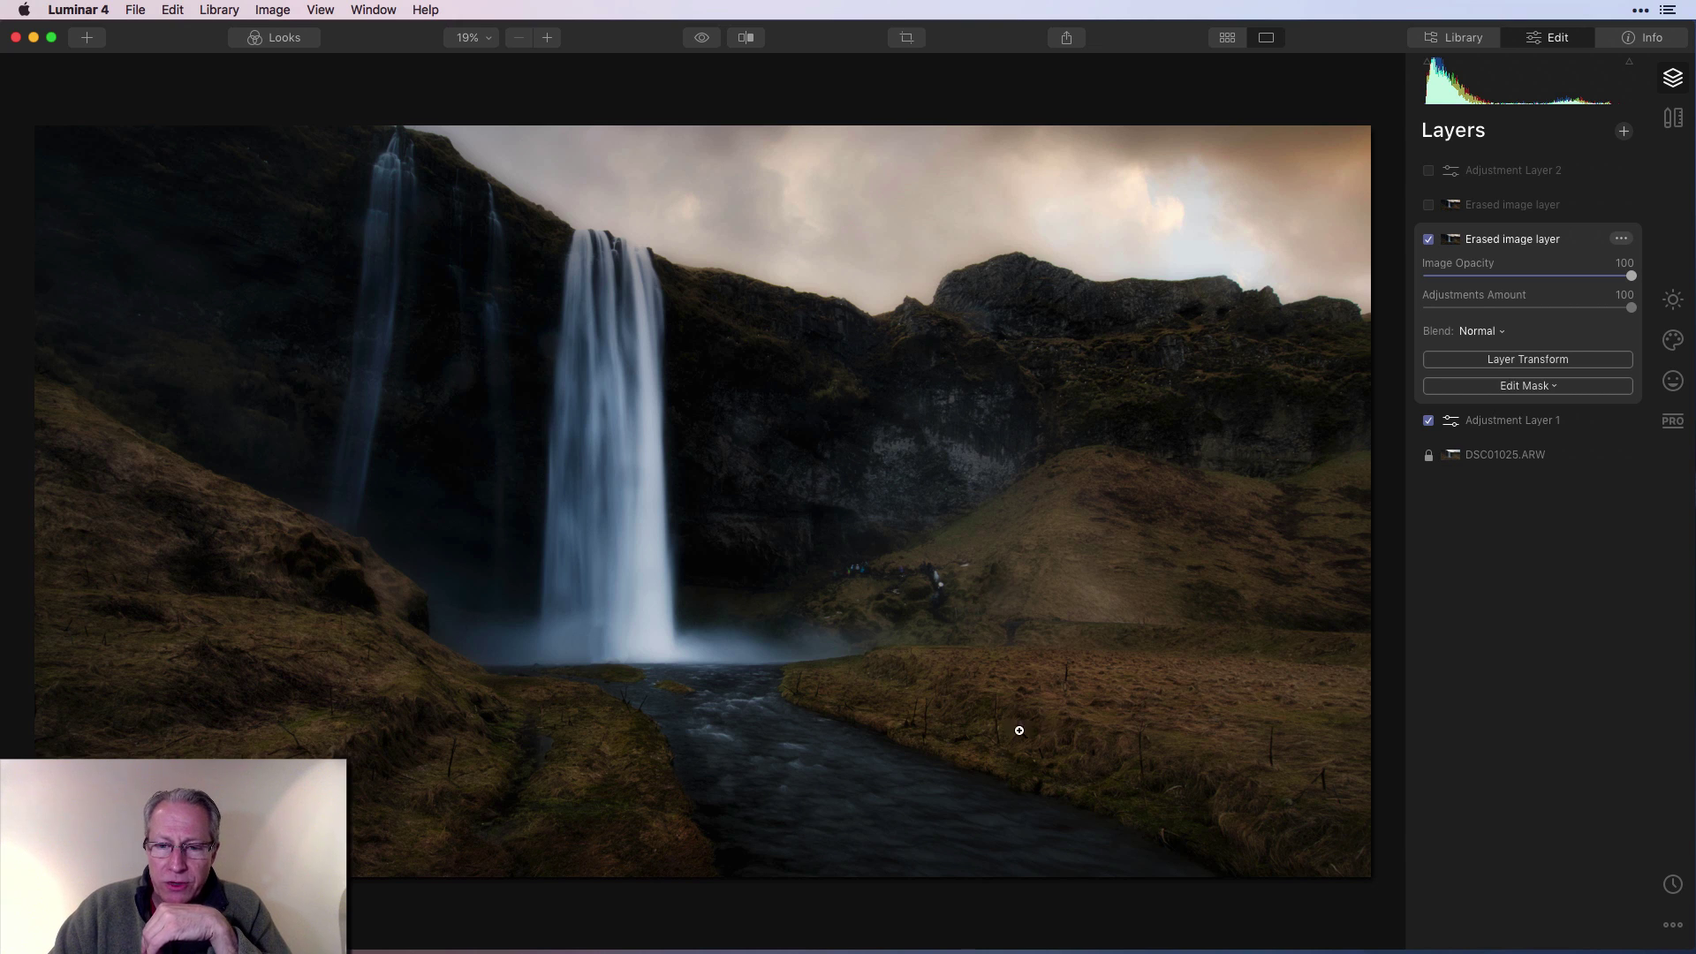
{"action": "left_click", "coordinate": [548, 37]}
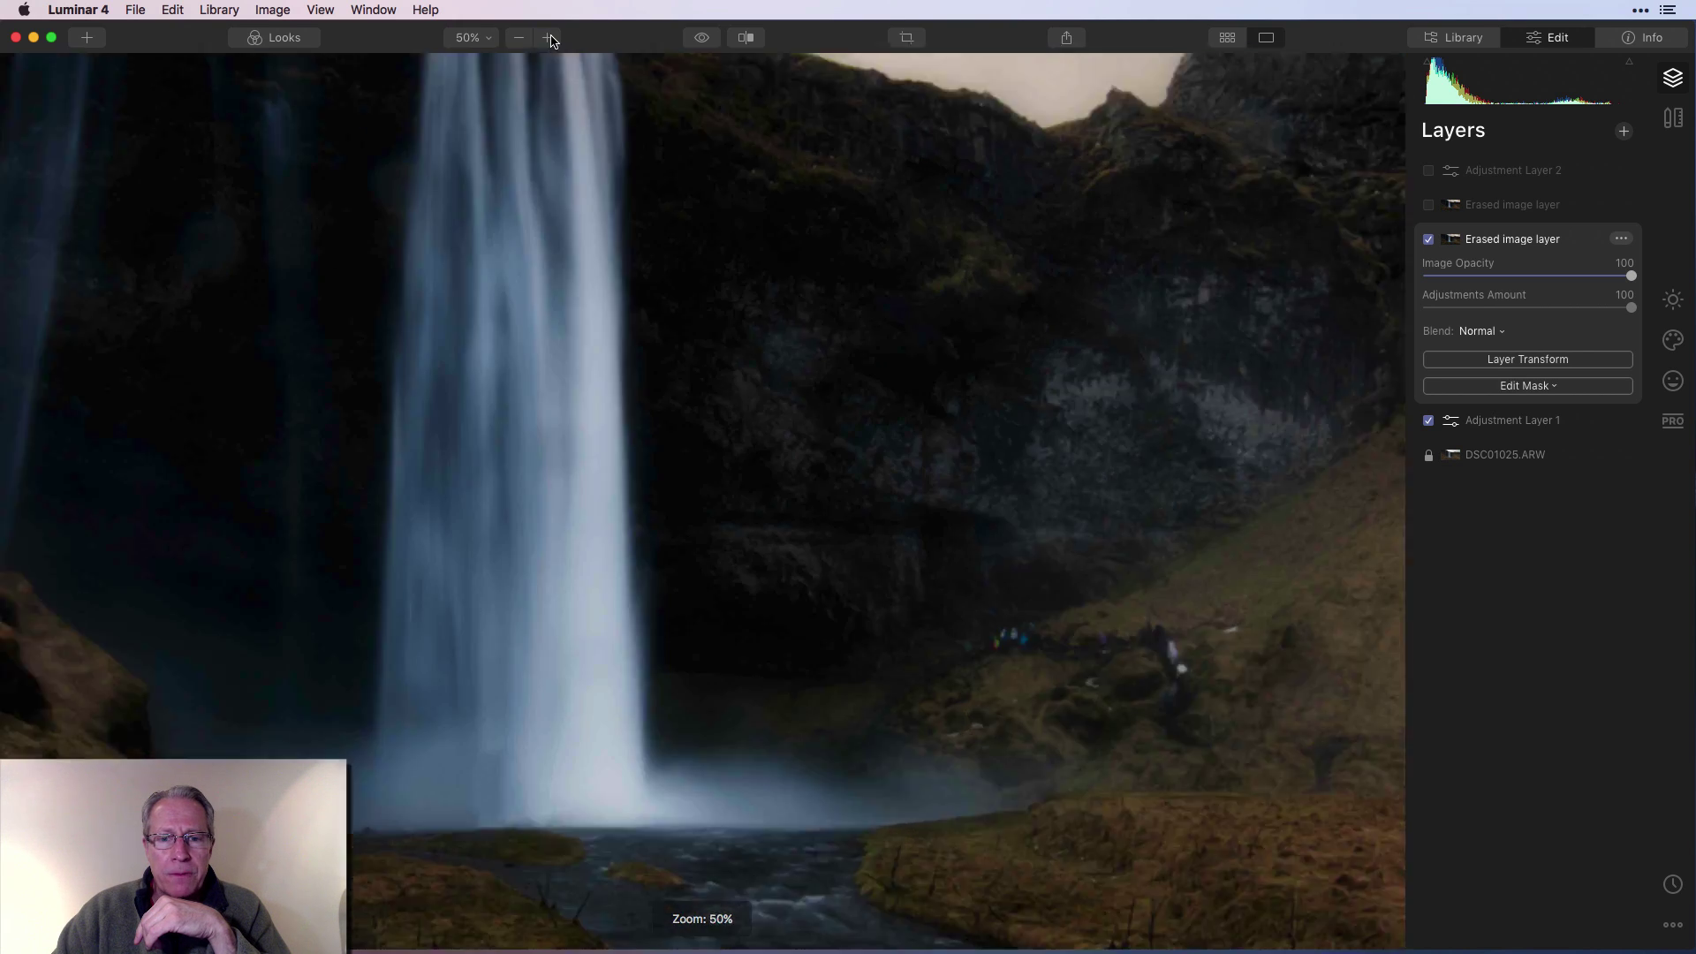
{"action": "scroll", "coordinate": [875, 411], "scroll_direction": "down", "scroll_amount": 10}
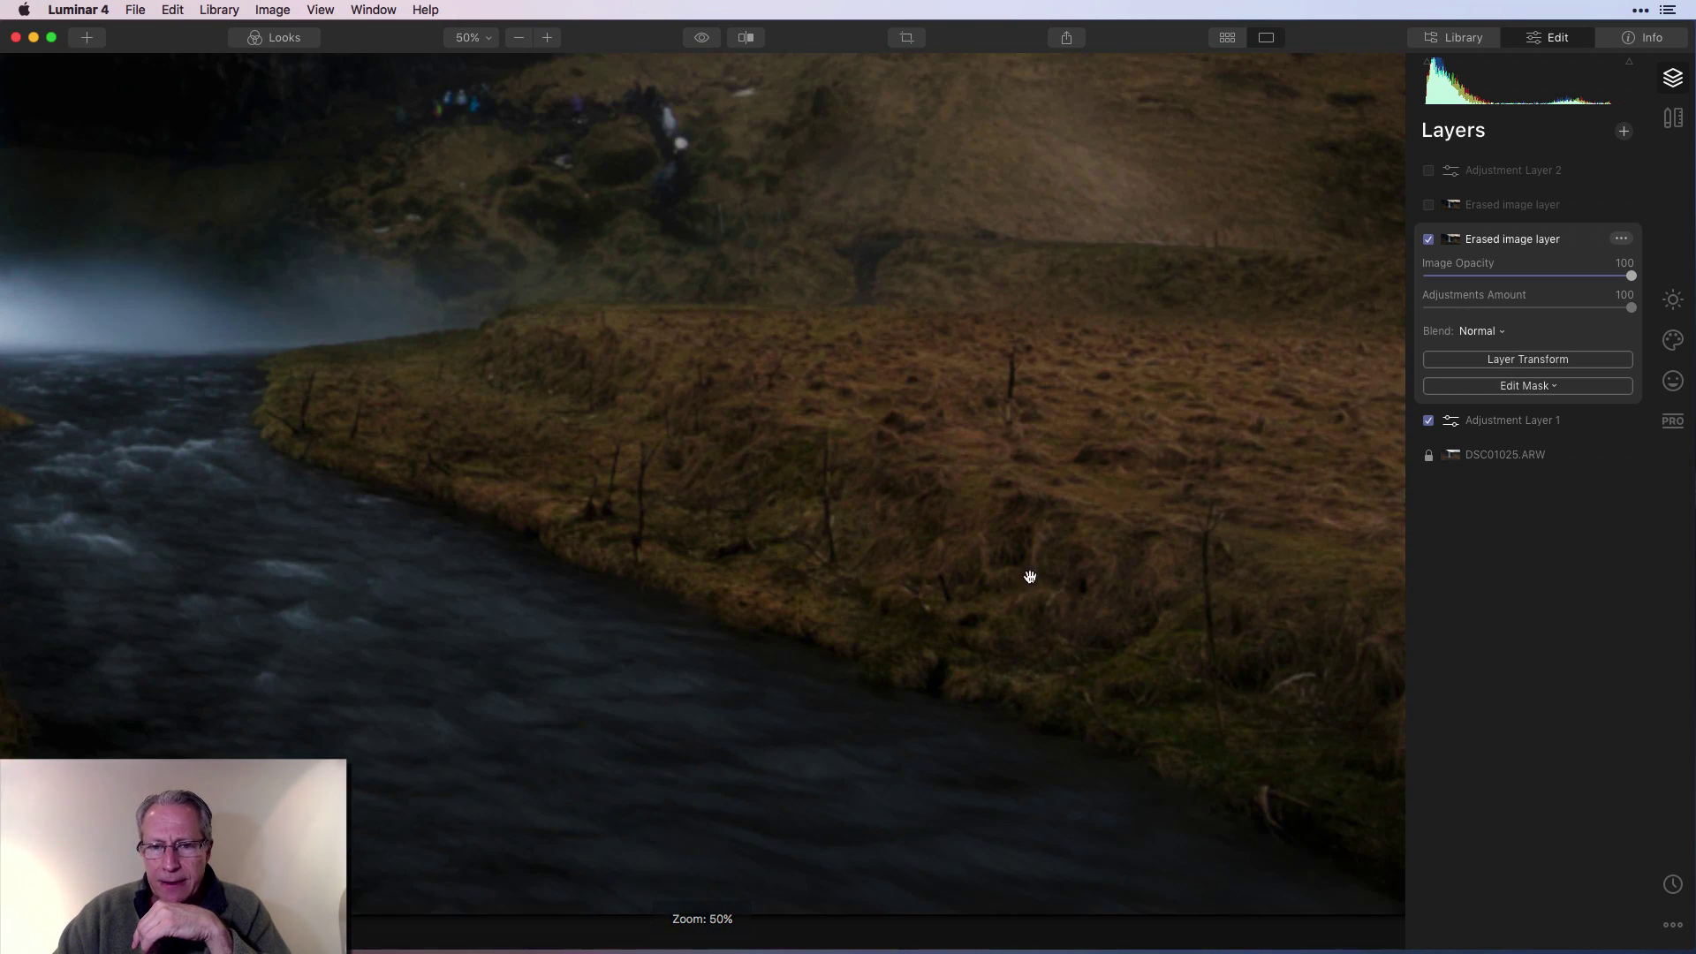
{"action": "scroll", "coordinate": [972, 548], "scroll_direction": "up", "scroll_amount": 6}
{"action": "scroll", "coordinate": [907, 523], "scroll_direction": "left", "scroll_amount": 5}
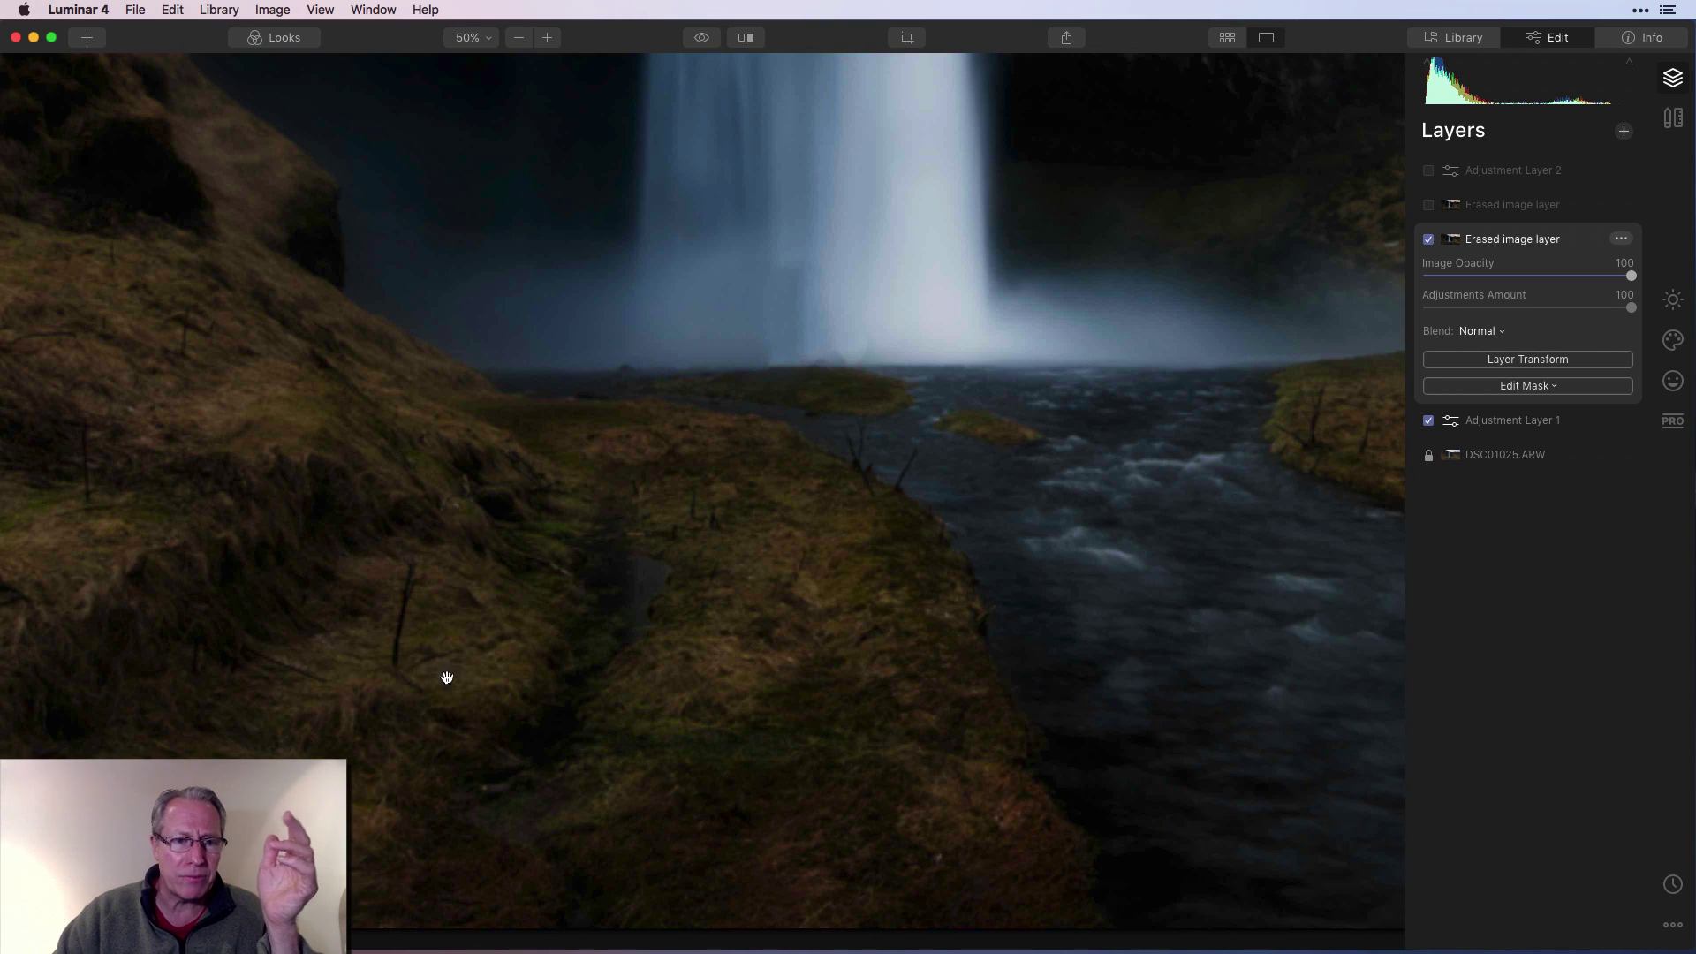
{"action": "scroll", "coordinate": [373, 283], "scroll_direction": "left", "scroll_amount": 5}
{"action": "key", "text": "super+0"}
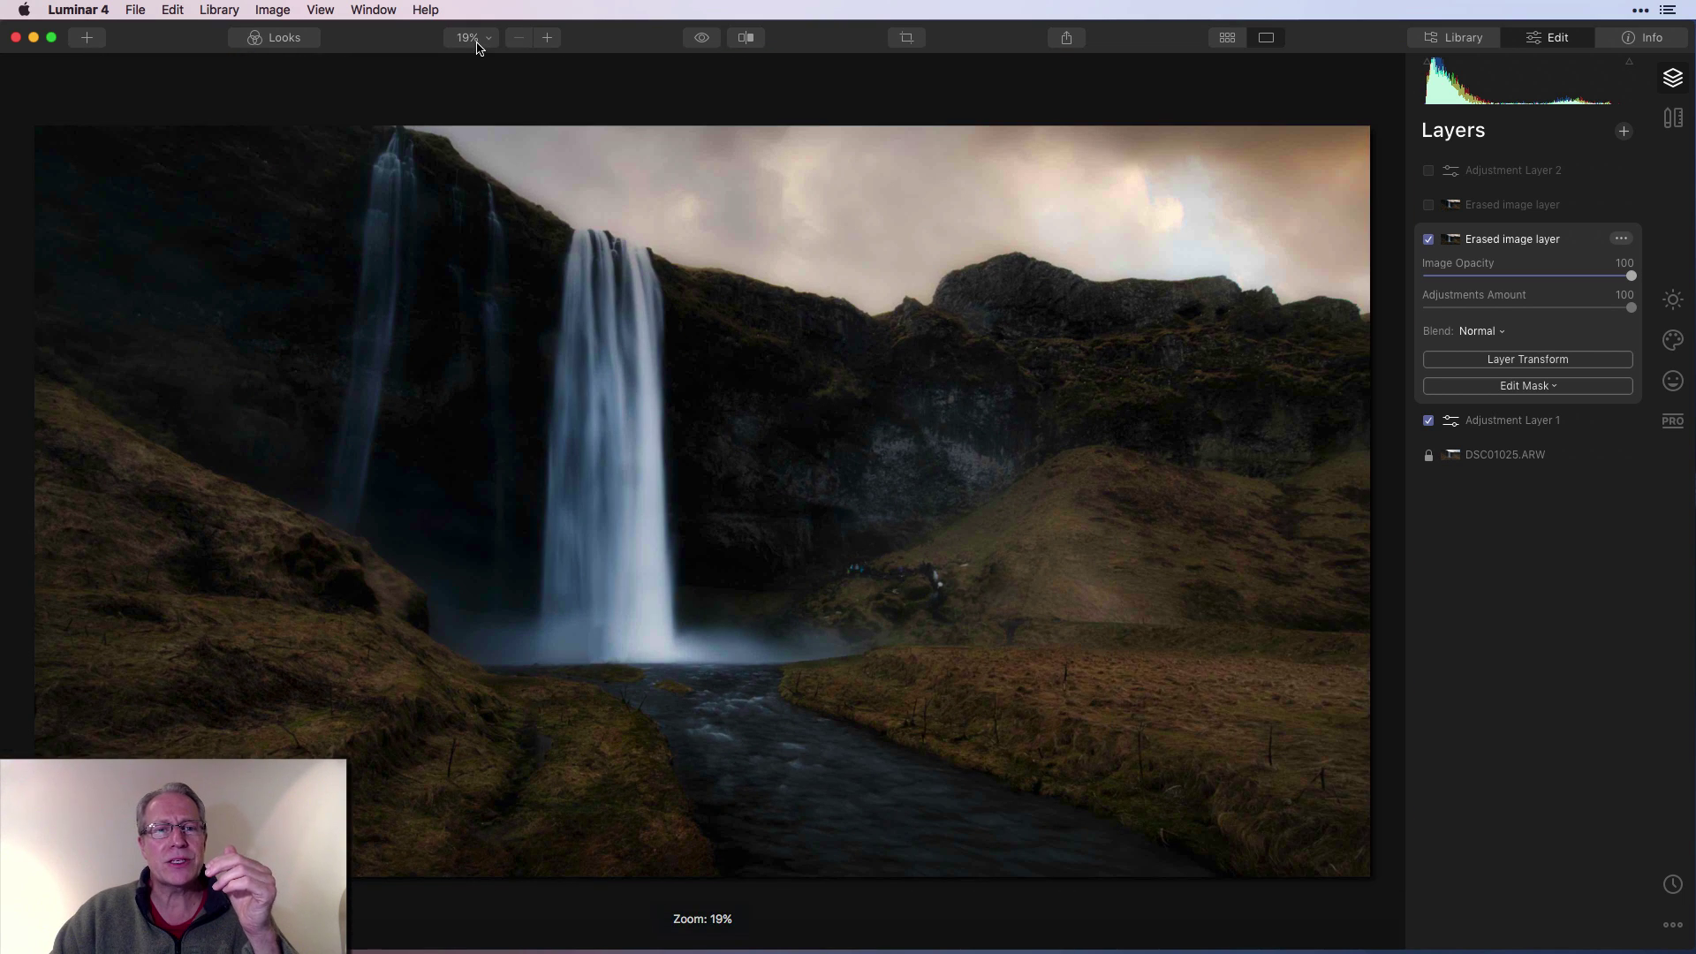
{"action": "left_click", "coordinate": [475, 44]}
{"action": "left_click", "coordinate": [482, 62]}
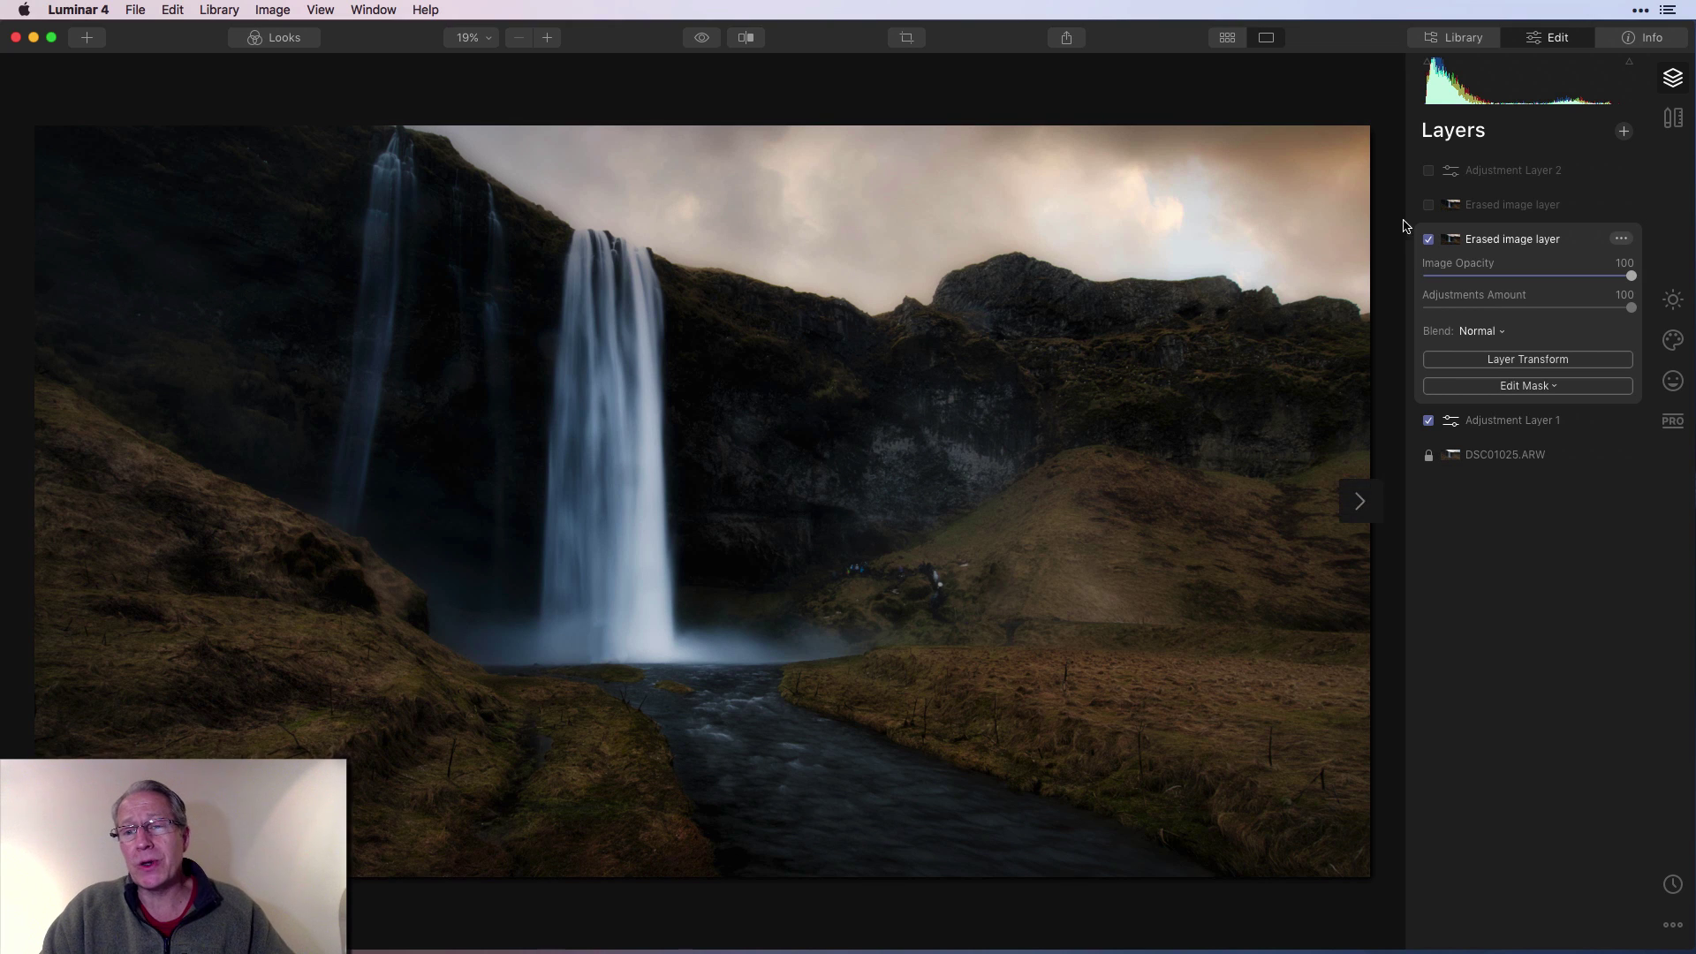
Enable the upper Erased image layer, hiding and showing it once for a before/after comparison.
{"action": "left_click", "coordinate": [1429, 210]}
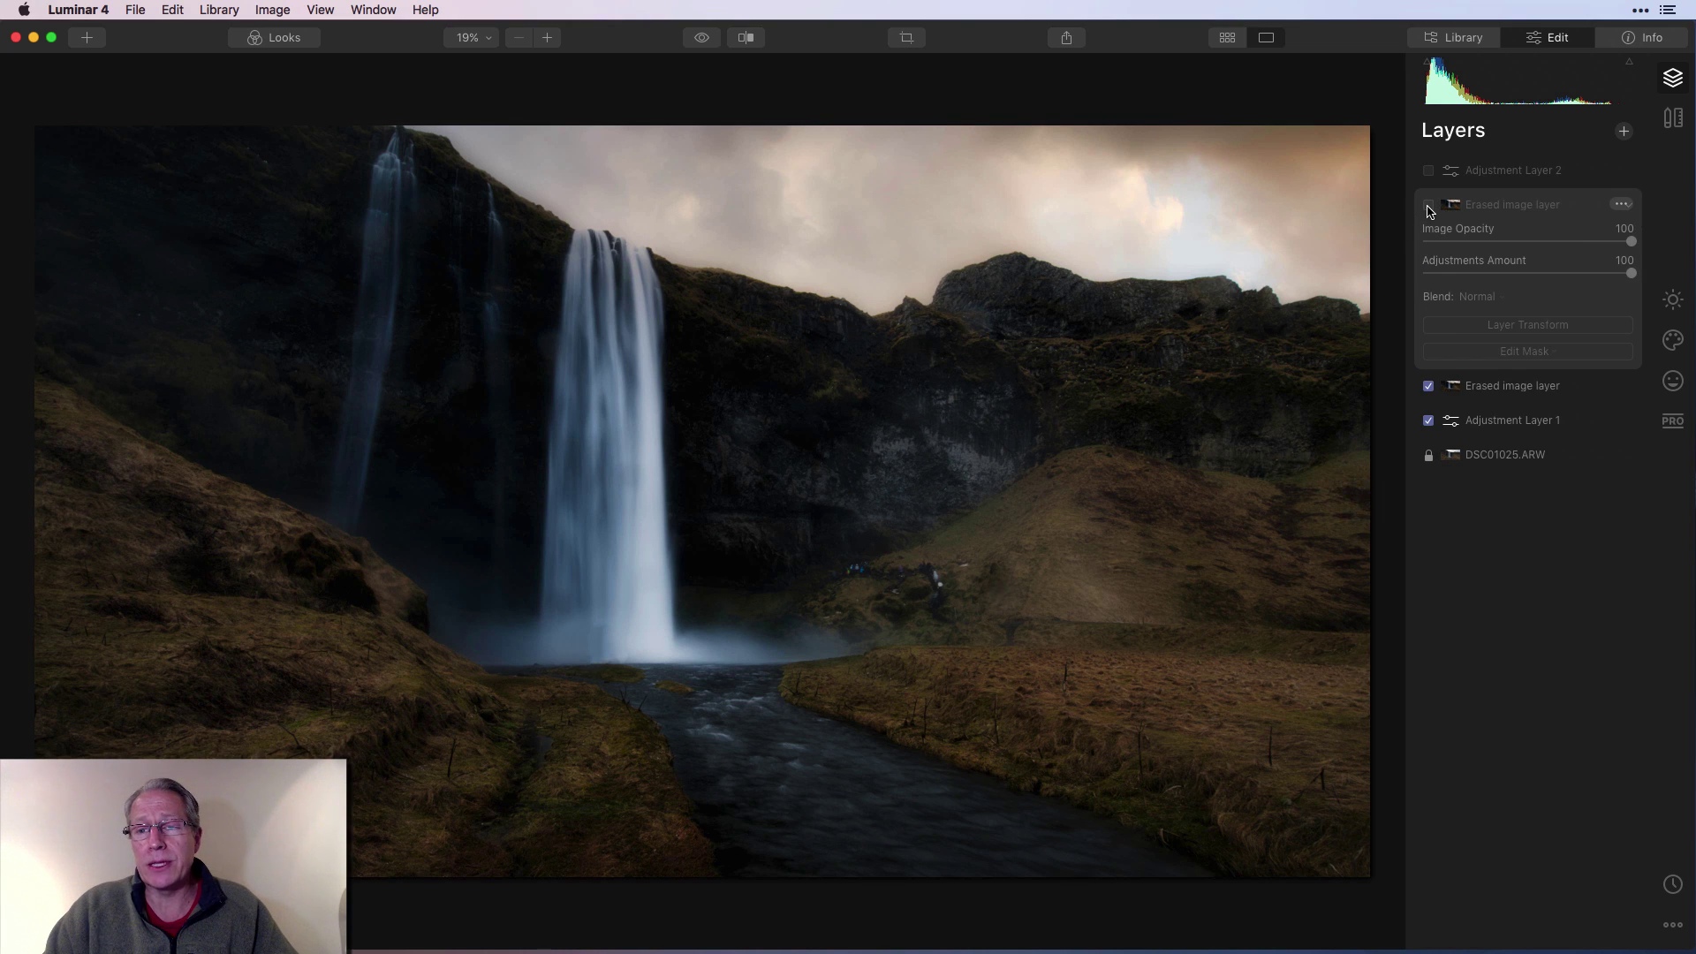
{"action": "left_click", "coordinate": [1429, 206]}
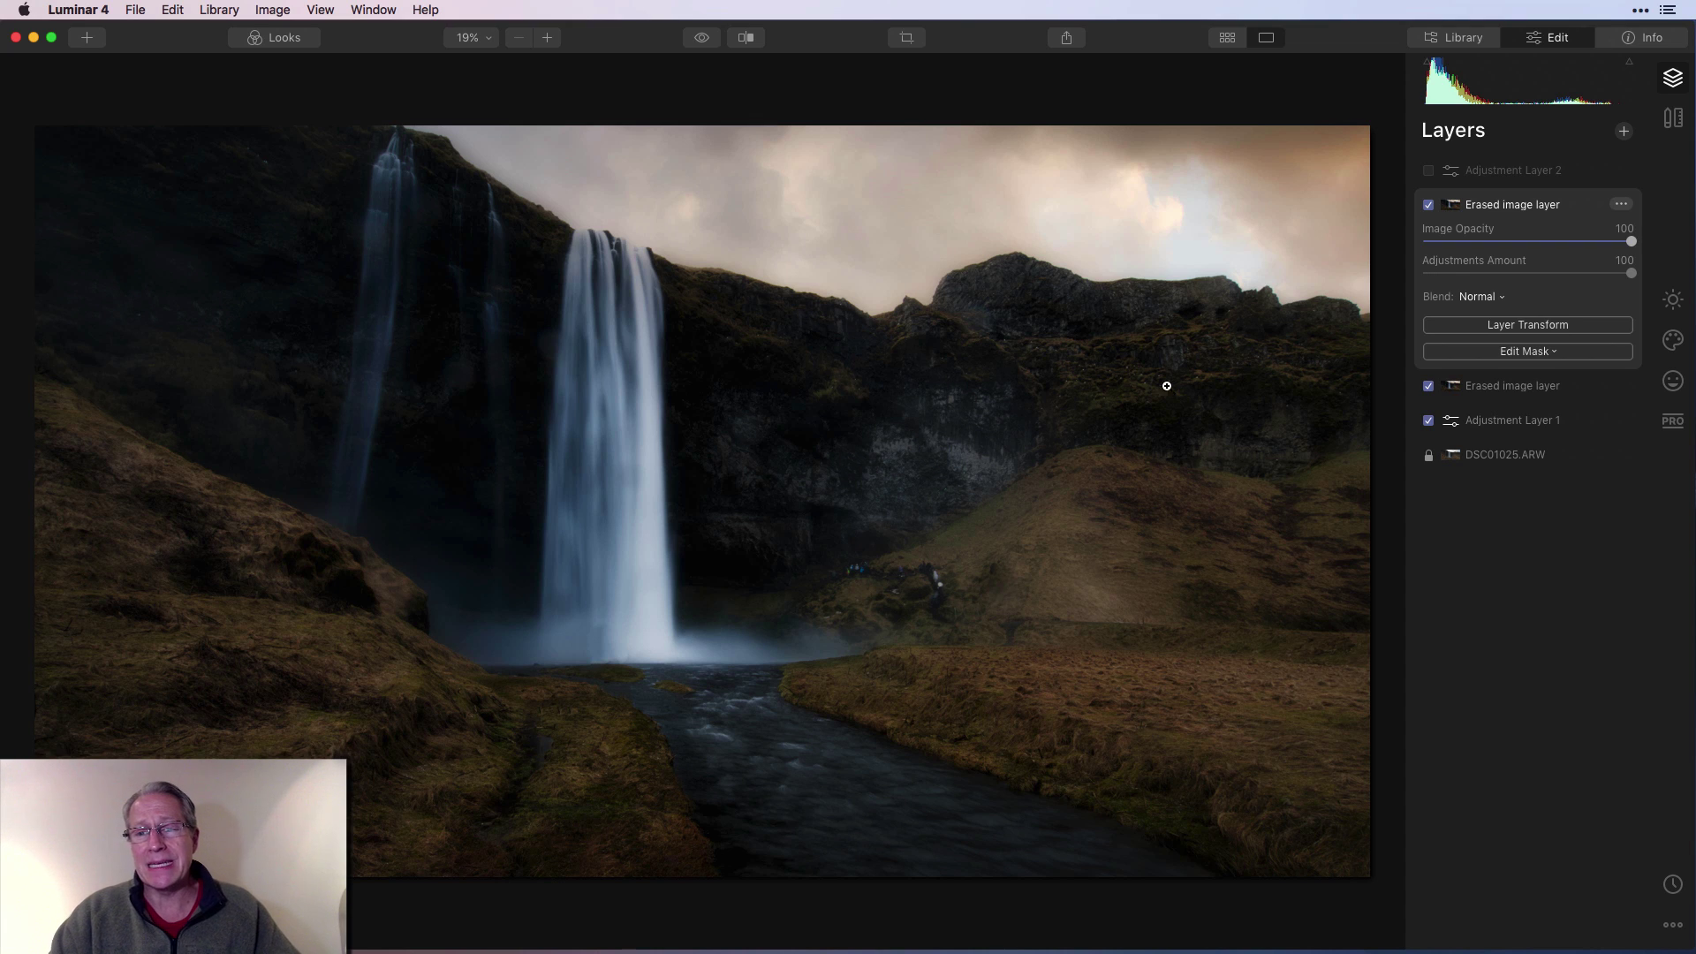
{"action": "left_click", "coordinate": [1429, 205]}
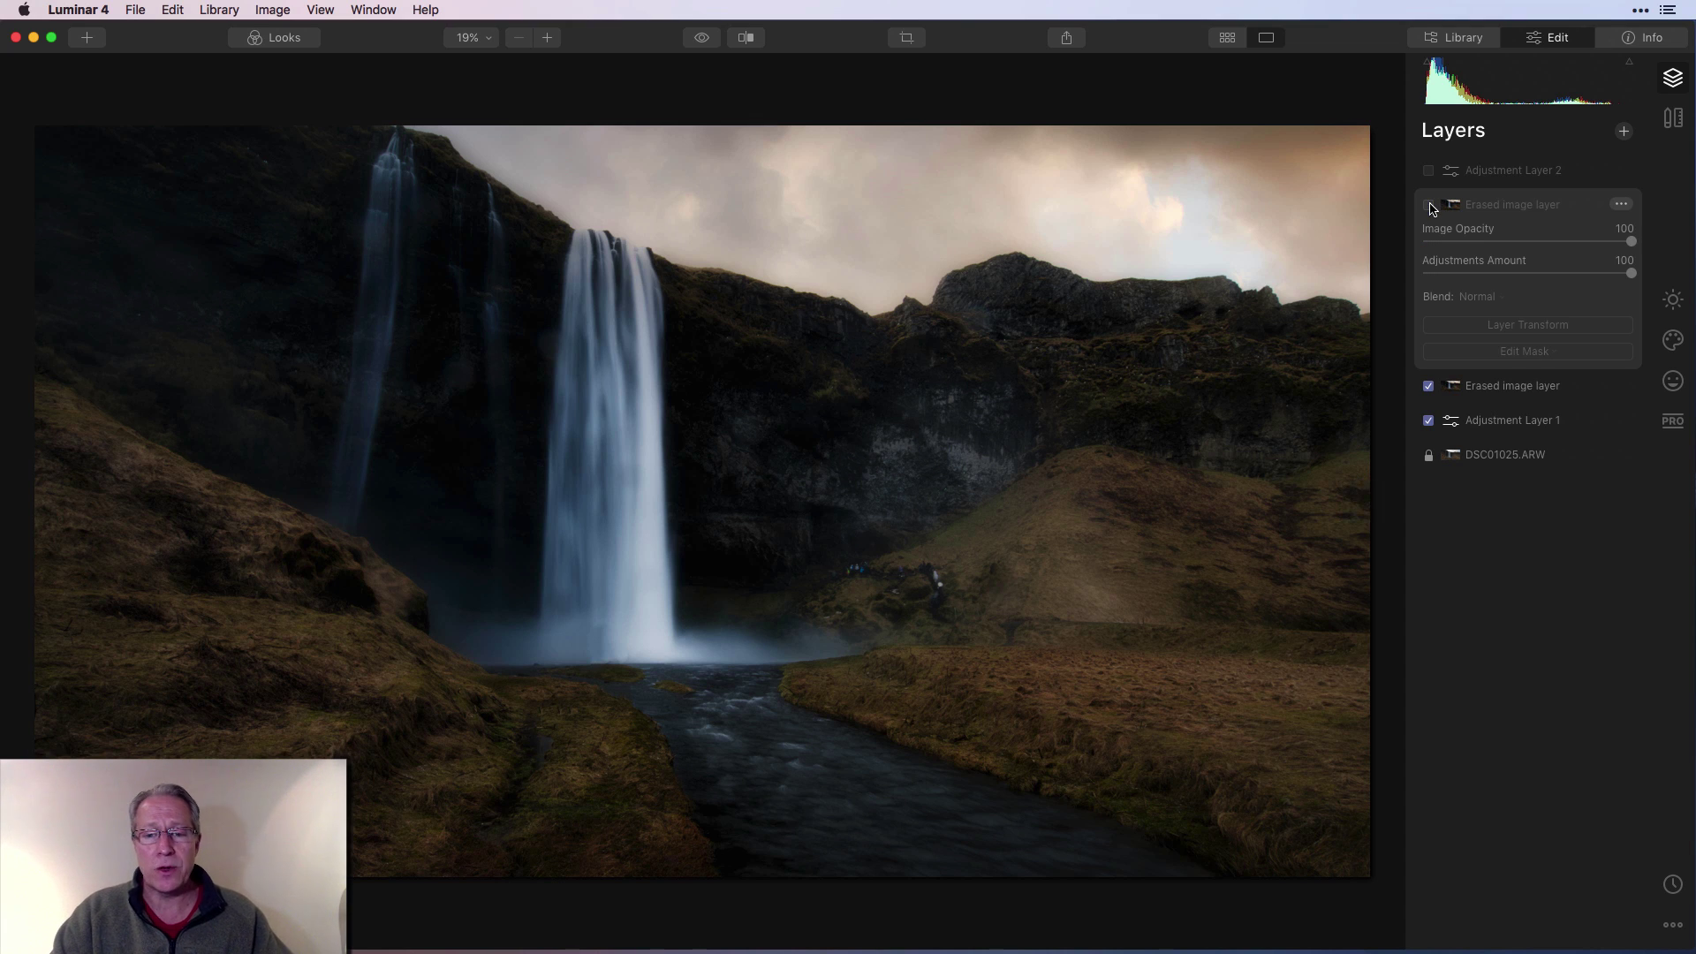
{"action": "left_click", "coordinate": [1429, 205]}
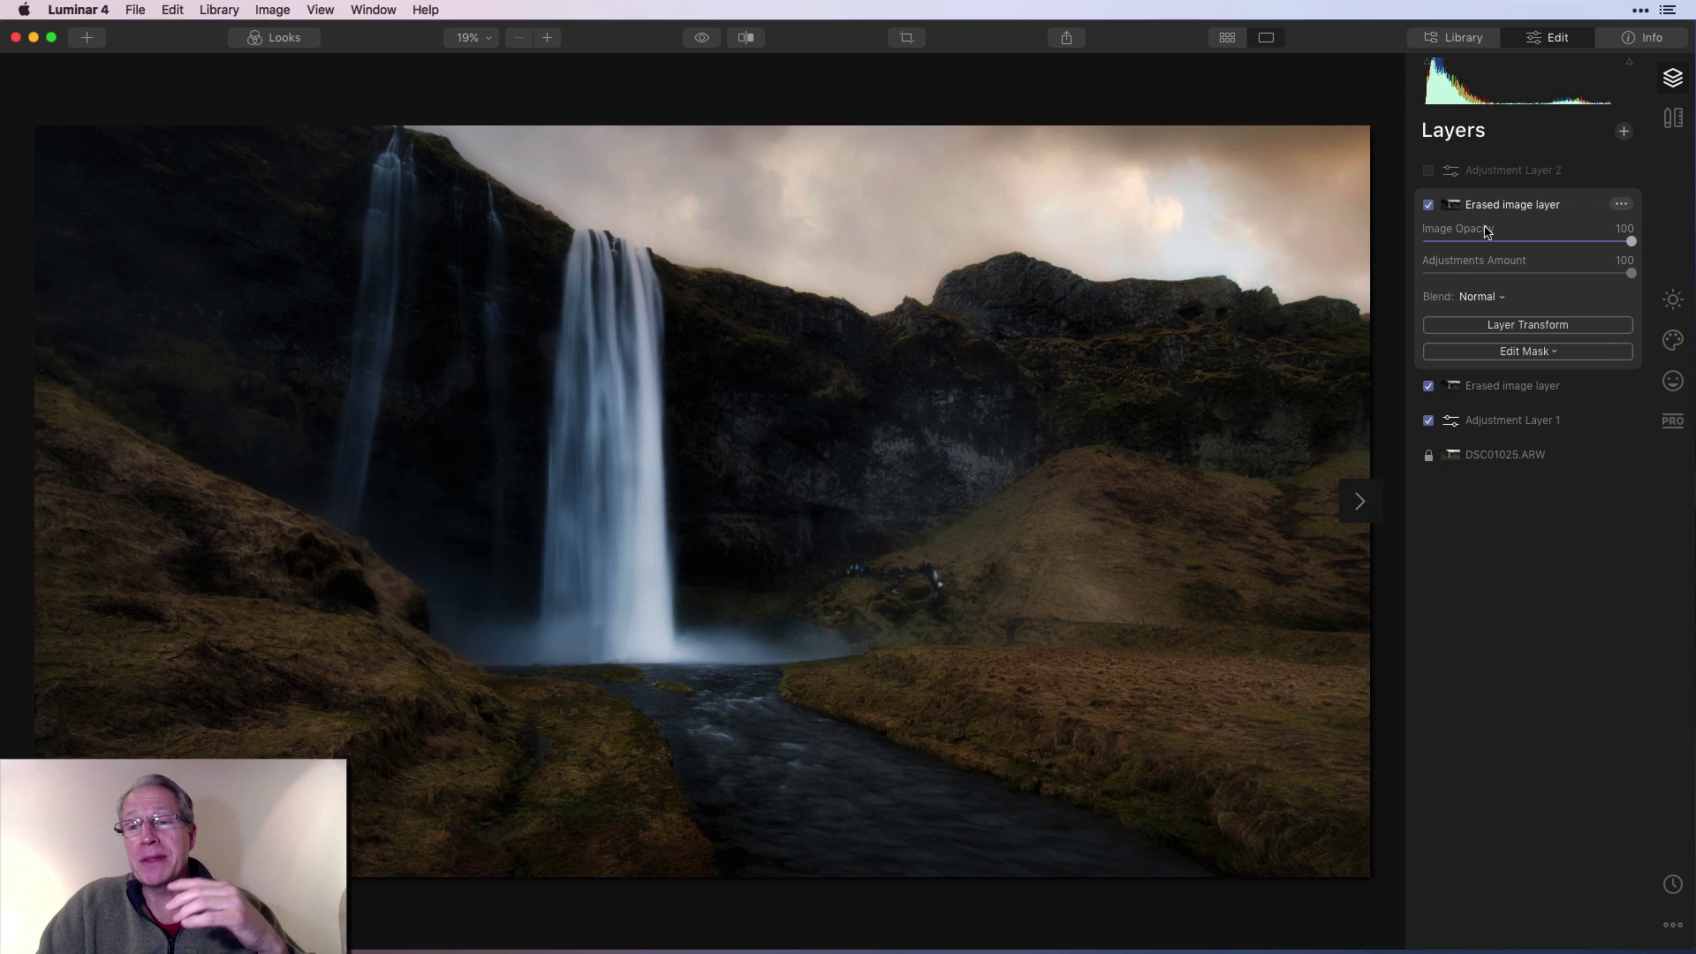
Enable Adjustment Layer 2 and review the orange and blue values in its Color tool's Advanced Settings.
{"action": "left_click", "coordinate": [1434, 175]}
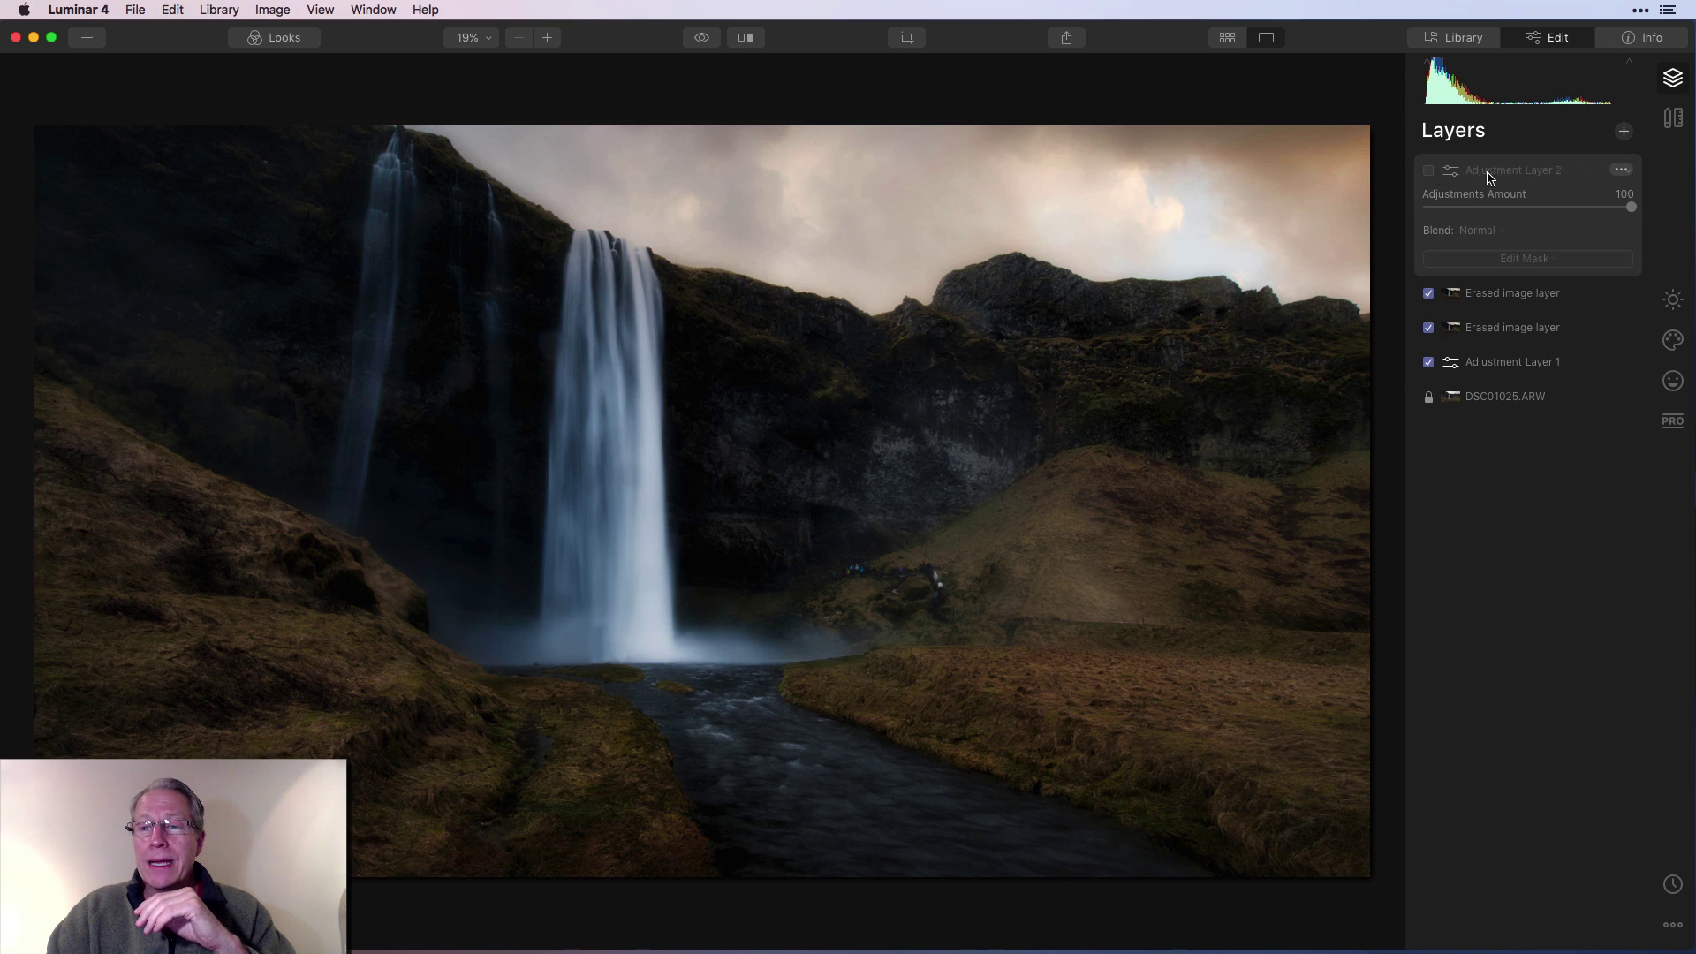
{"action": "left_click", "coordinate": [1429, 171]}
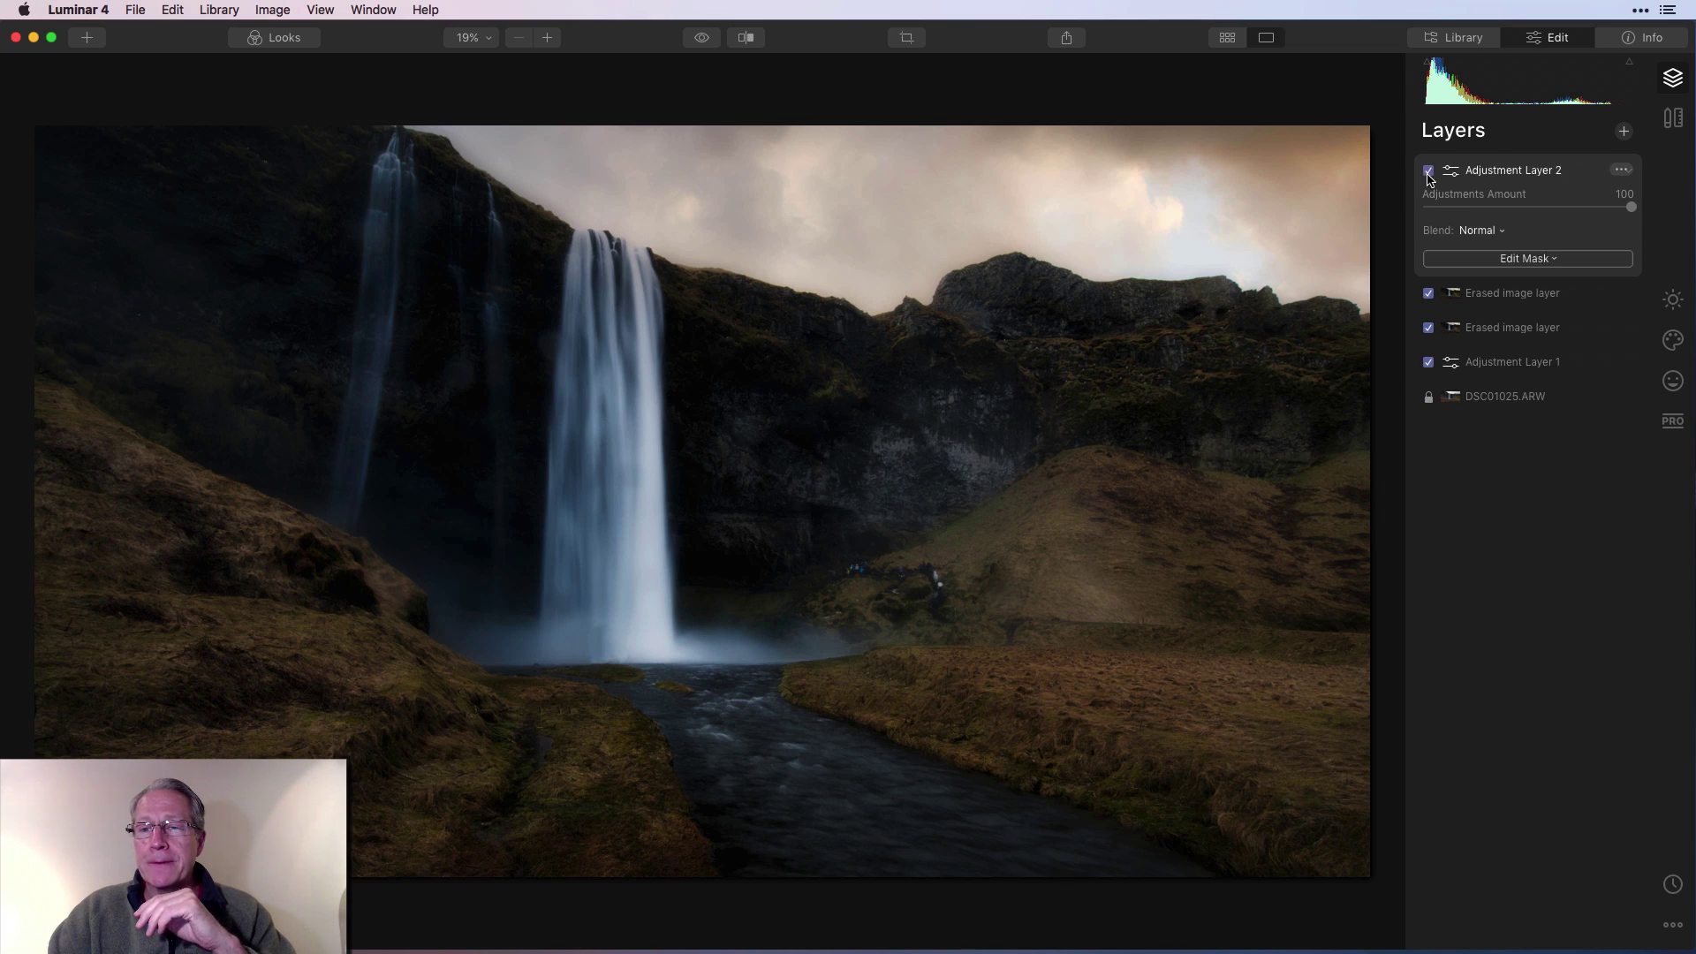
{"action": "left_click", "coordinate": [1676, 299]}
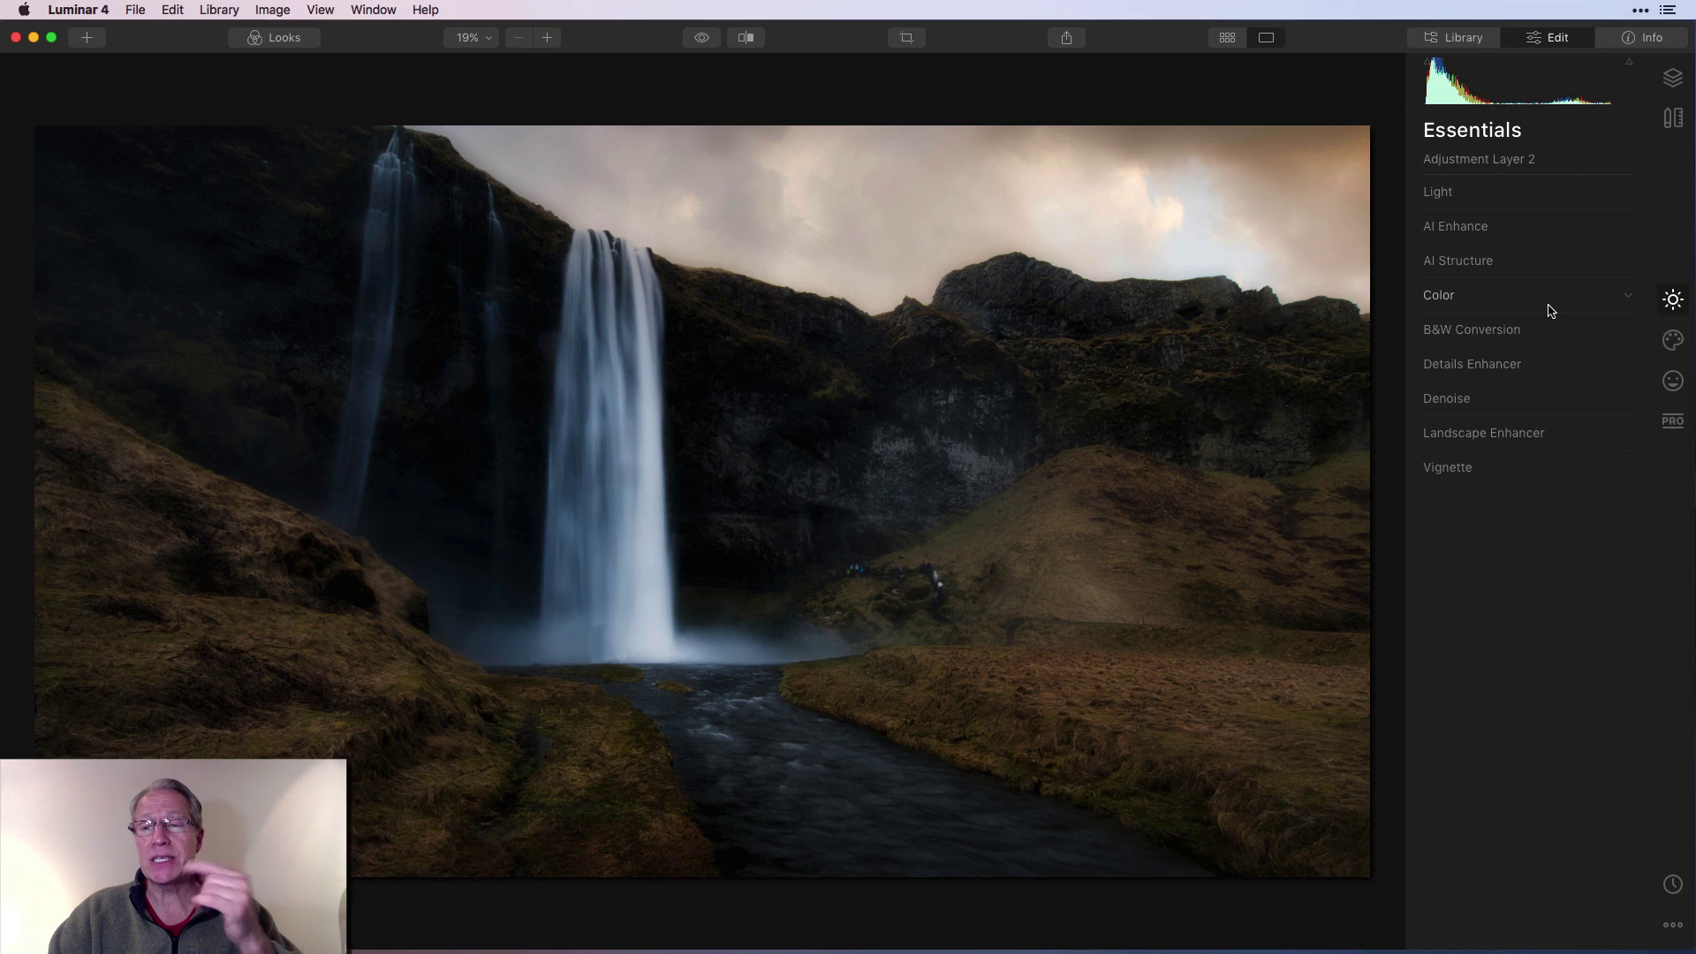
{"action": "left_click", "coordinate": [1626, 297]}
{"action": "left_click", "coordinate": [1625, 296]}
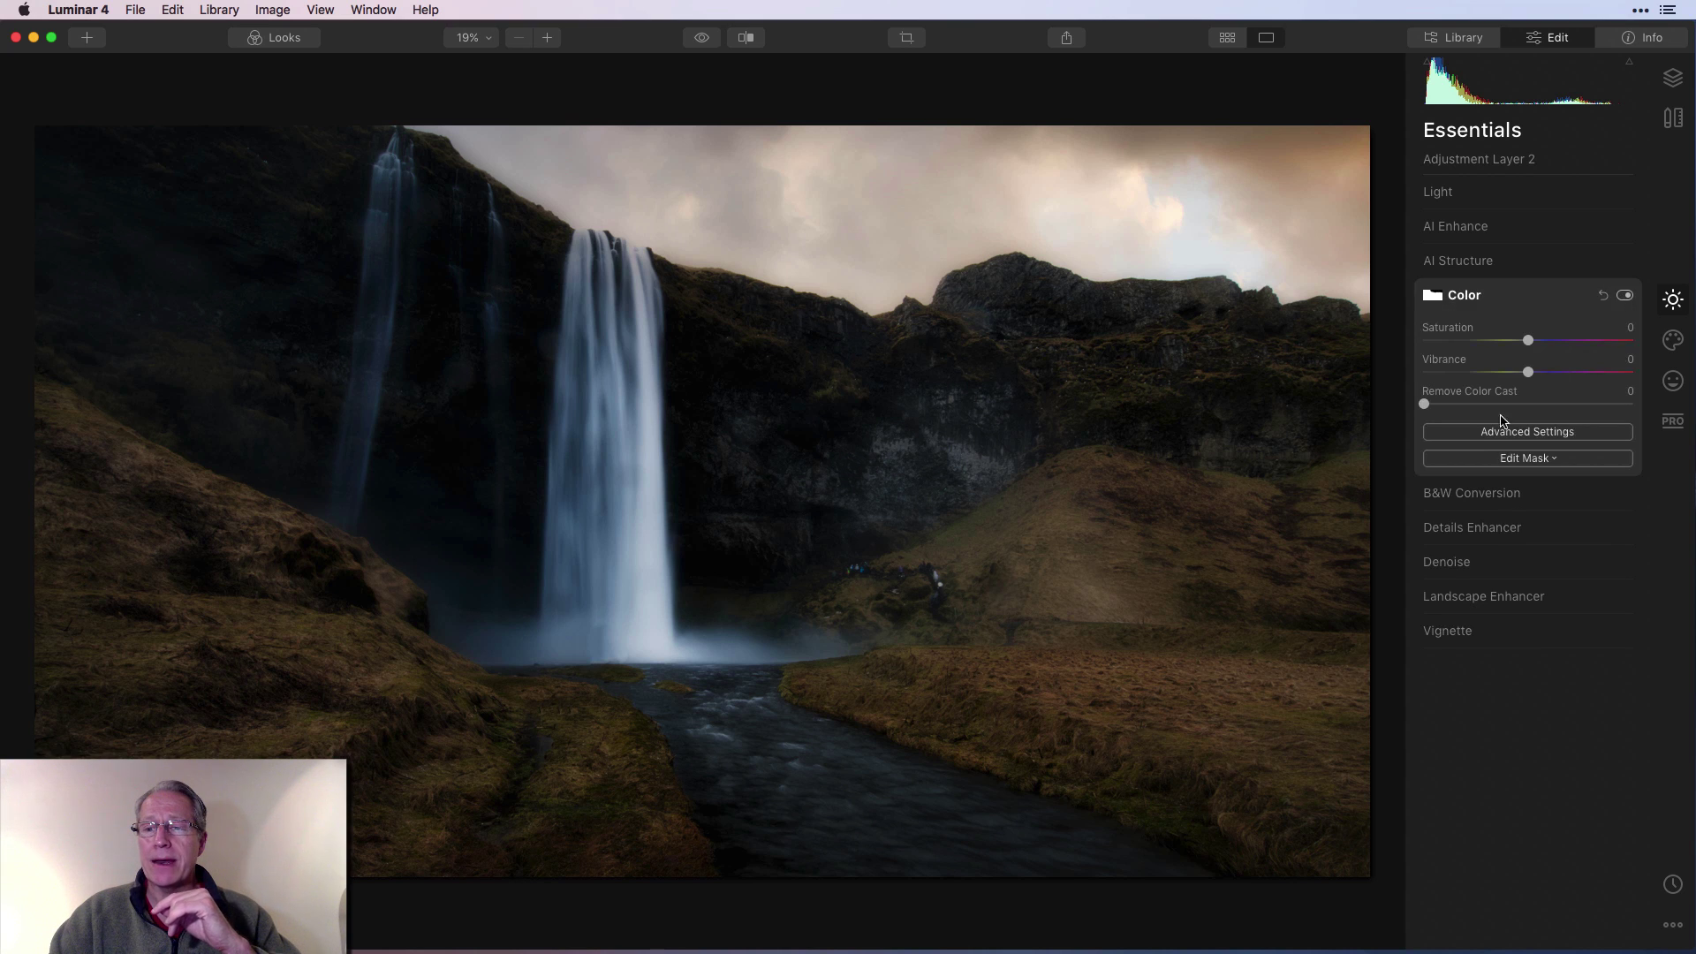
{"action": "left_click", "coordinate": [1491, 432]}
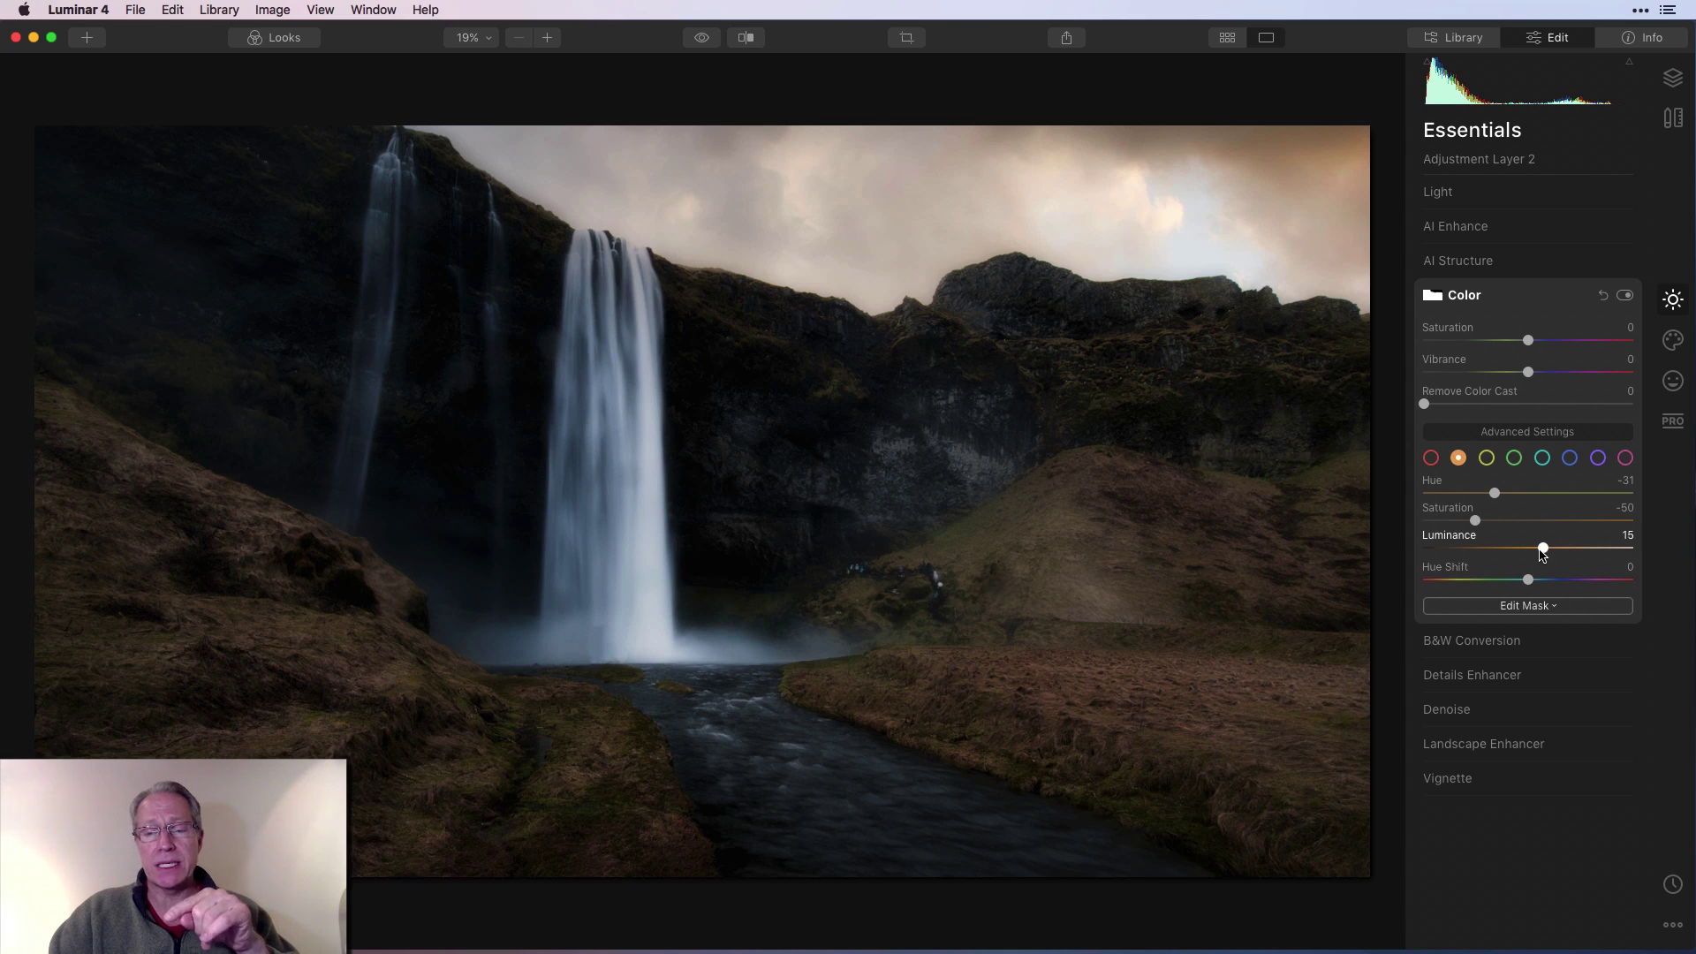
{"action": "left_click", "coordinate": [1570, 457]}
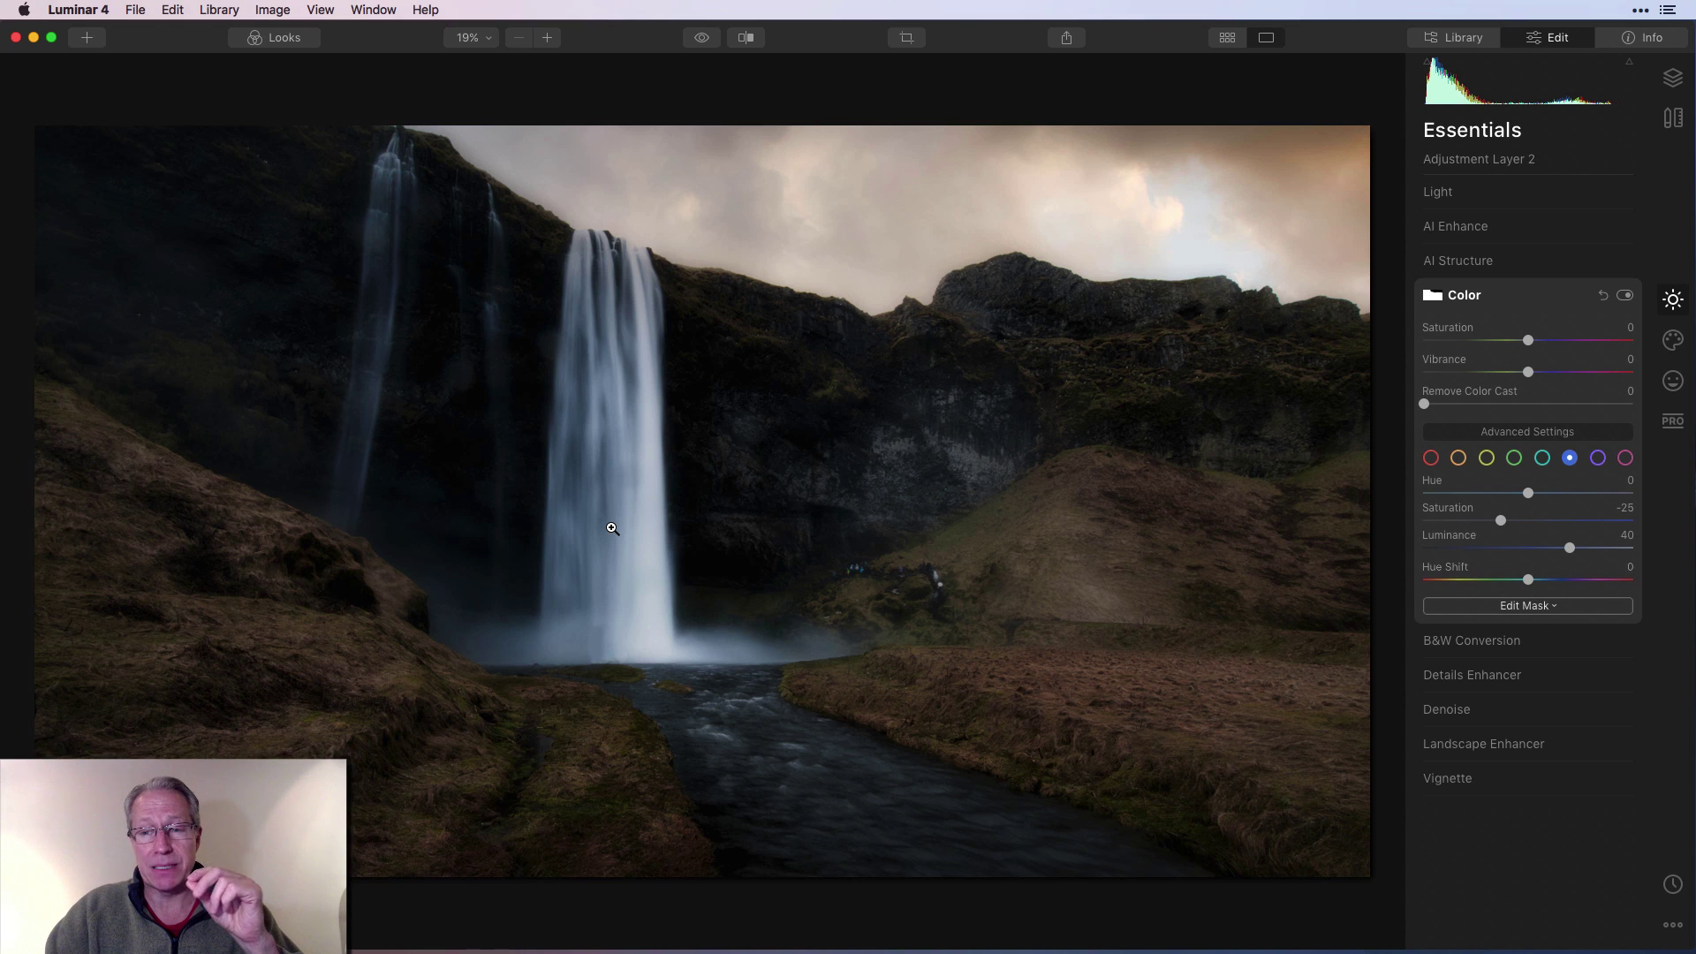
Check the Color tool's brushed mask covering everything below the sky, then close the advanced settings.
{"action": "left_click", "coordinate": [1539, 608]}
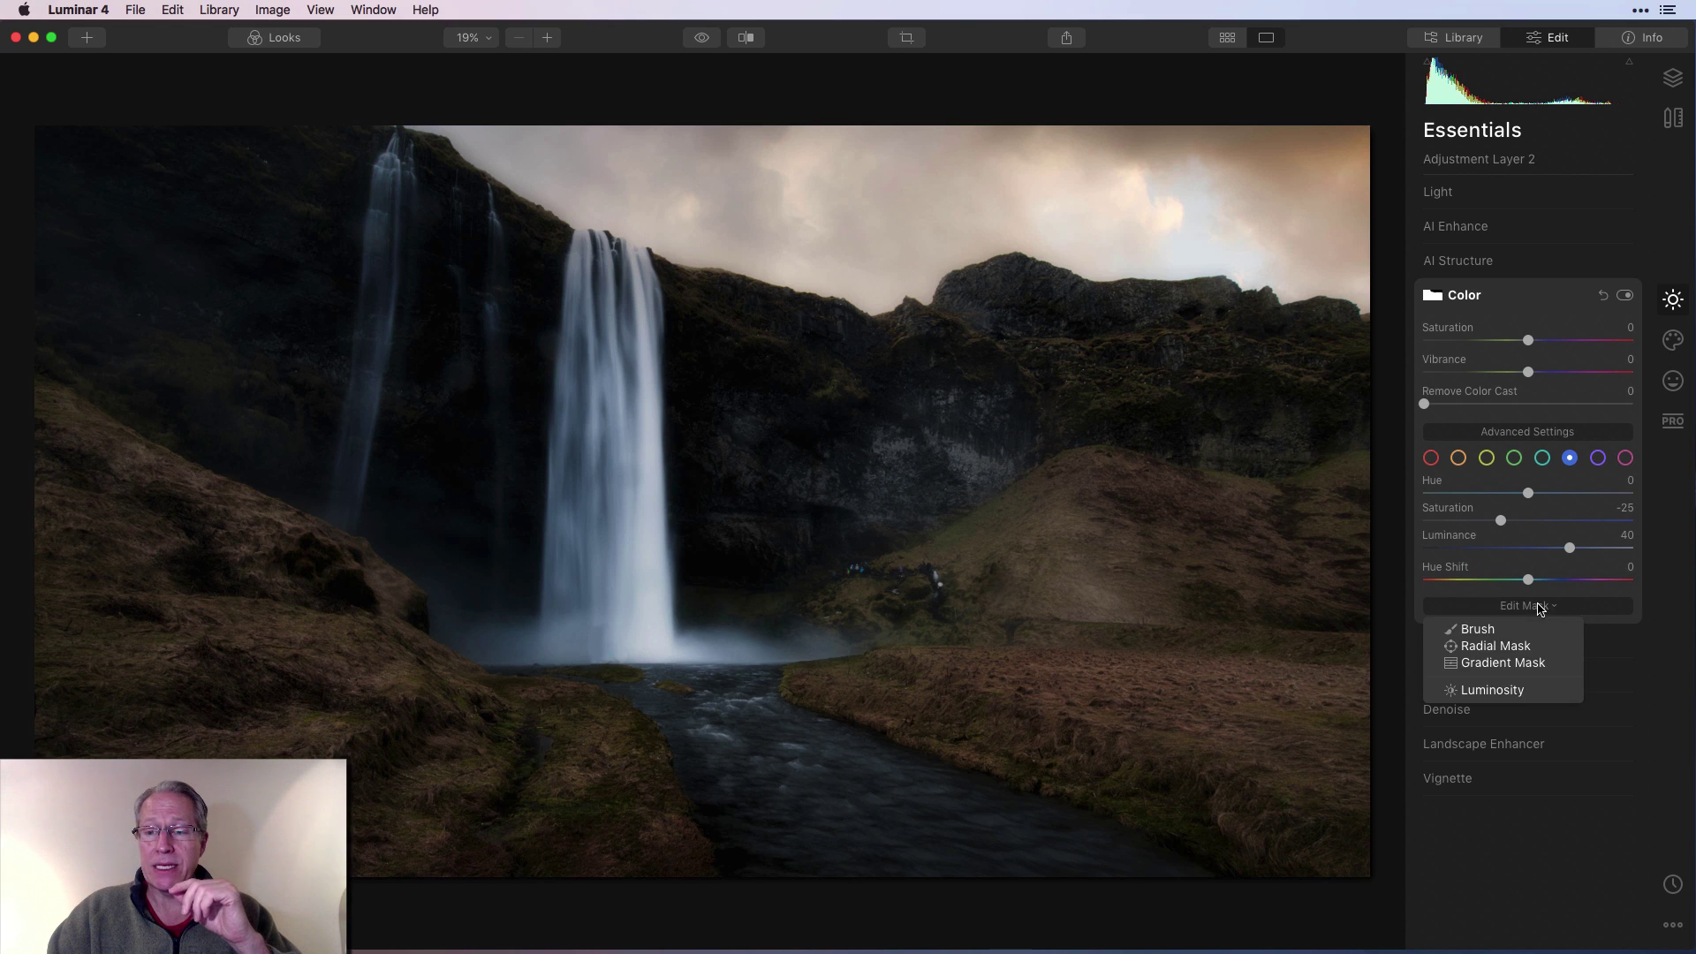
{"action": "left_click", "coordinate": [1505, 636]}
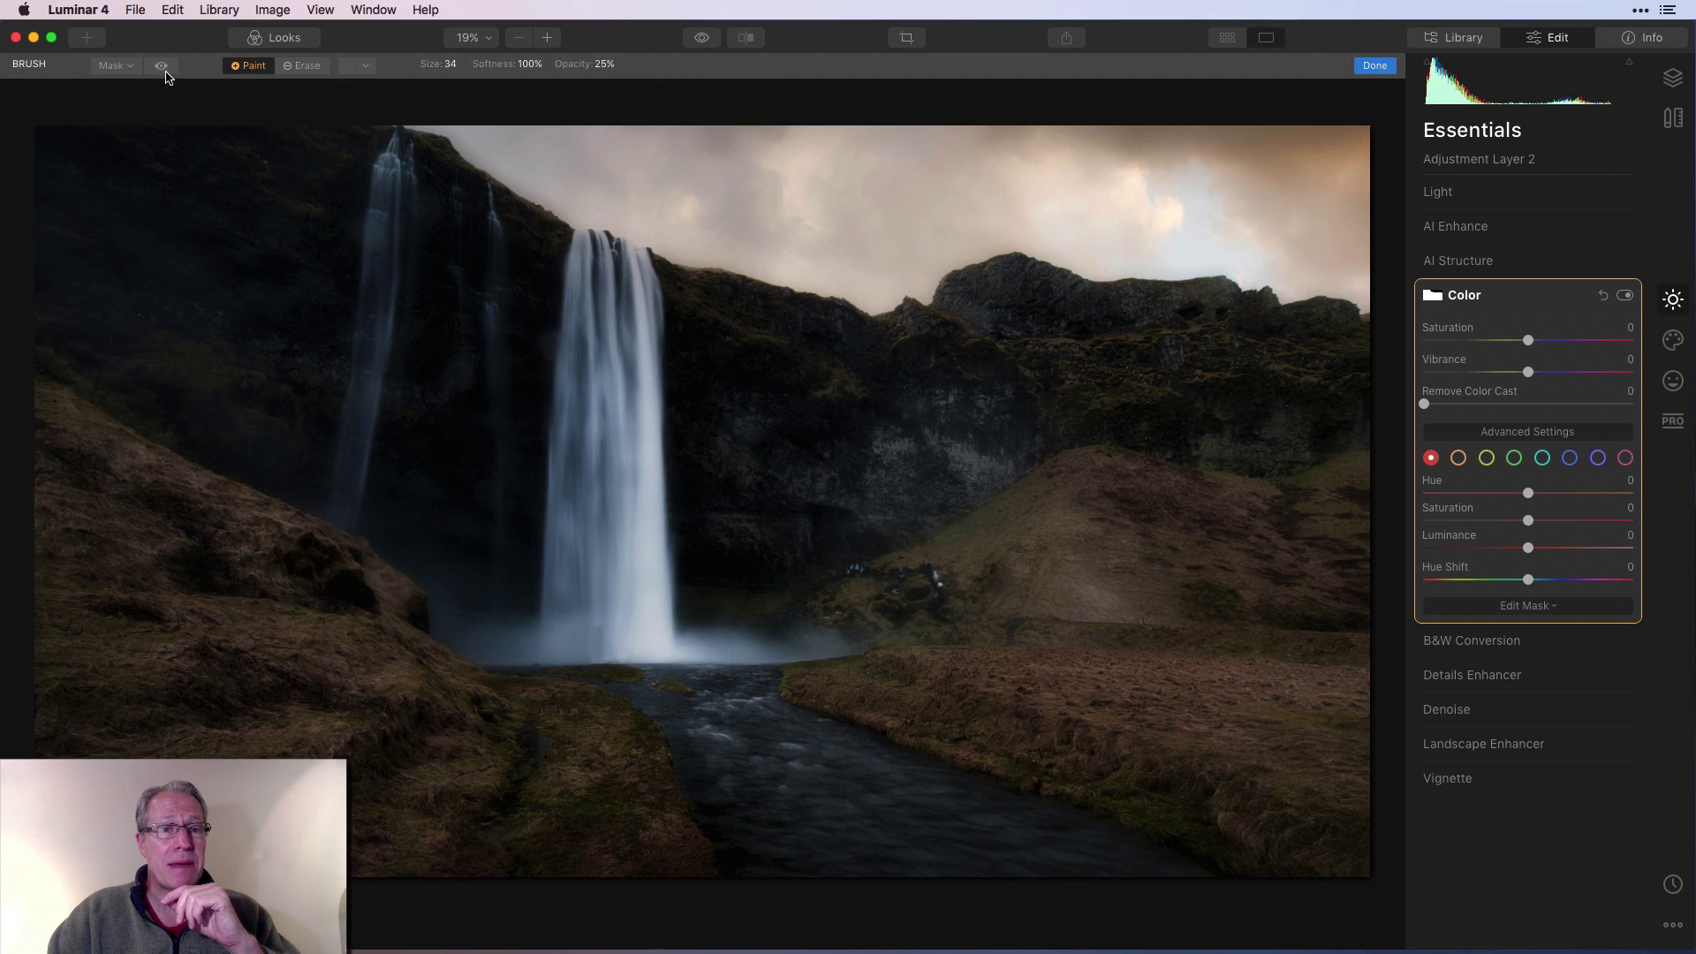
{"action": "left_click", "coordinate": [161, 65]}
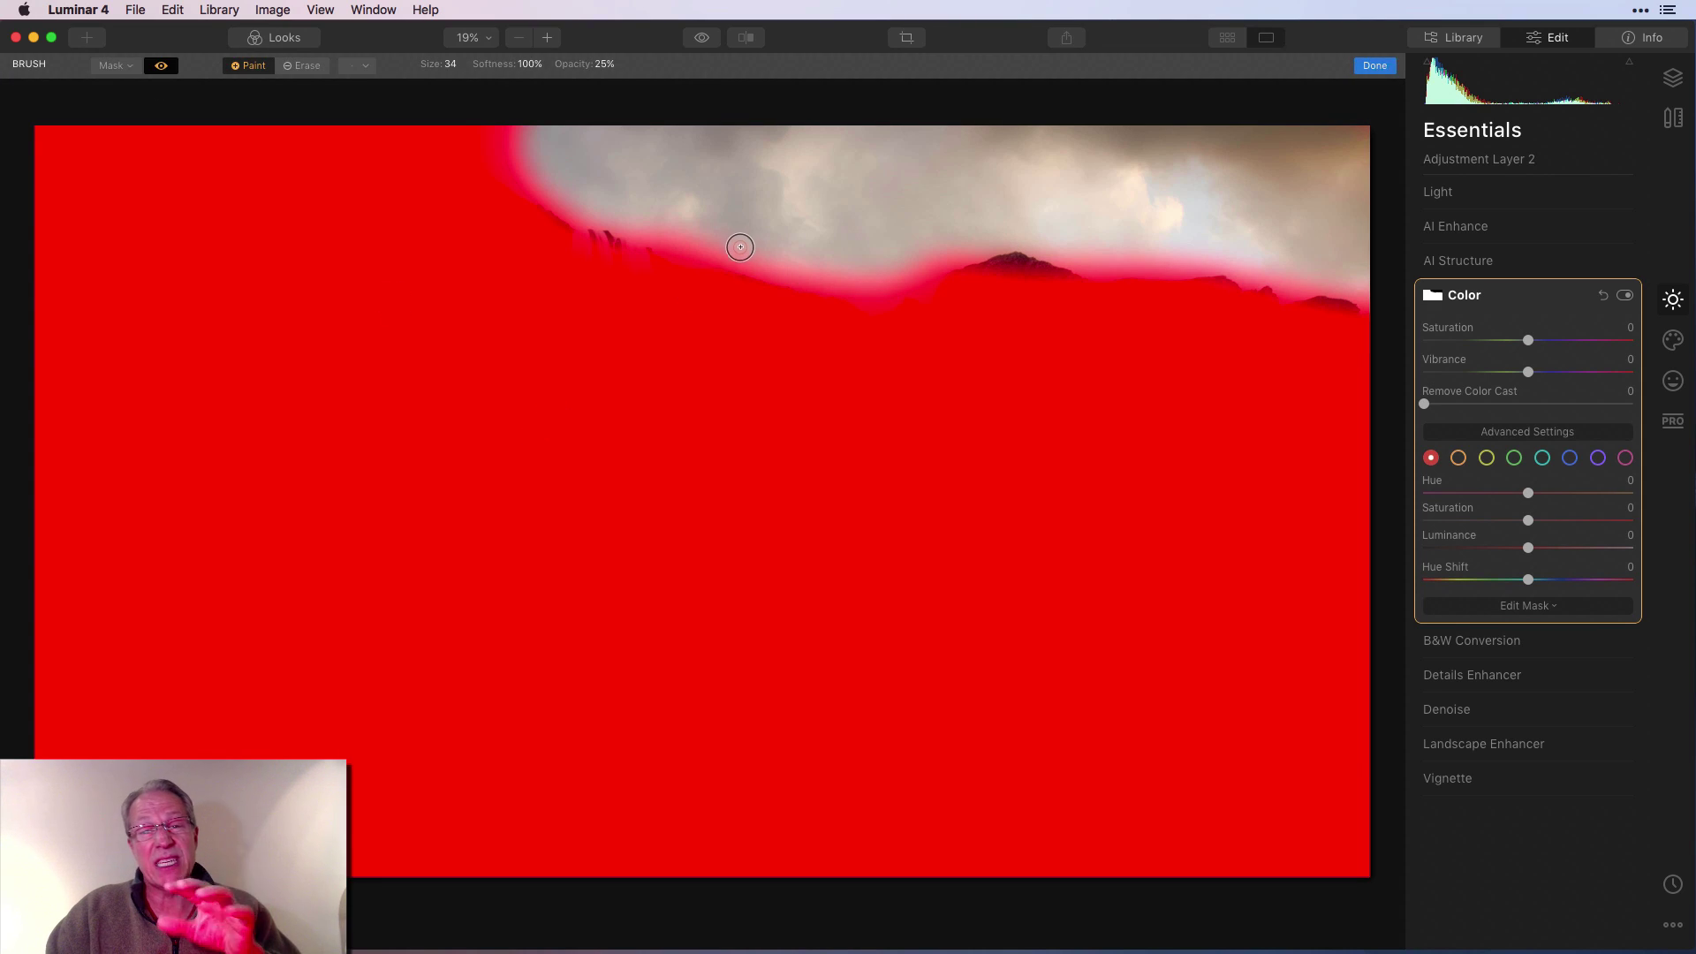
{"action": "left_click", "coordinate": [159, 68]}
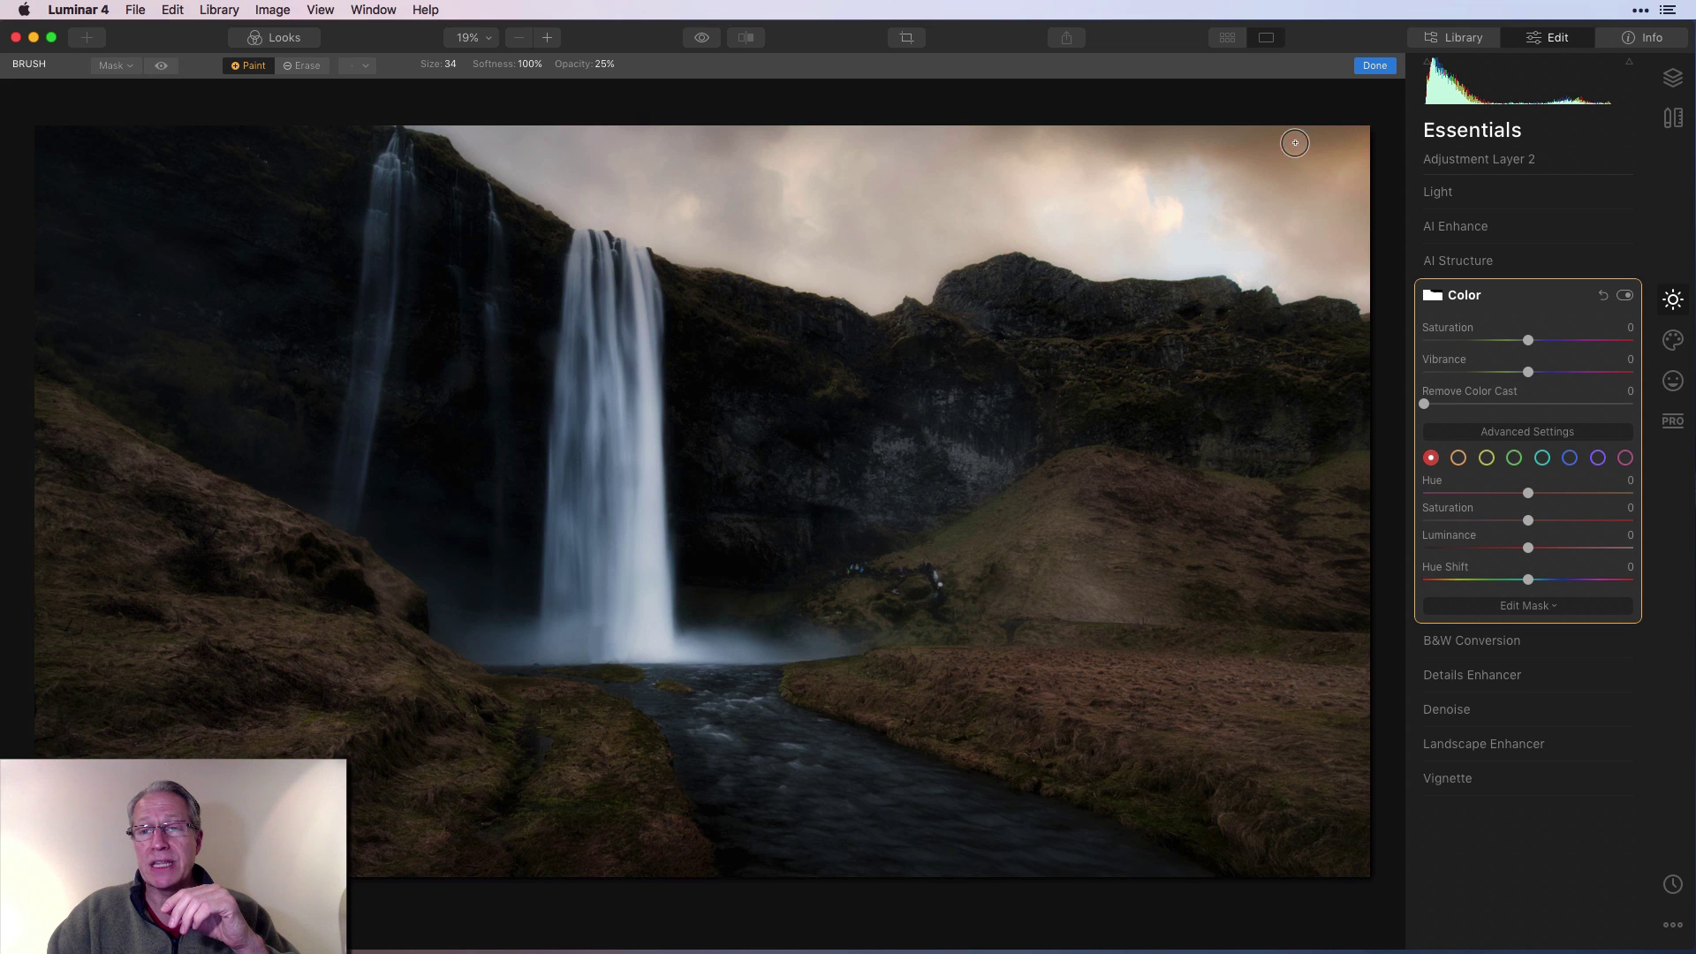
{"action": "left_click", "coordinate": [1374, 67]}
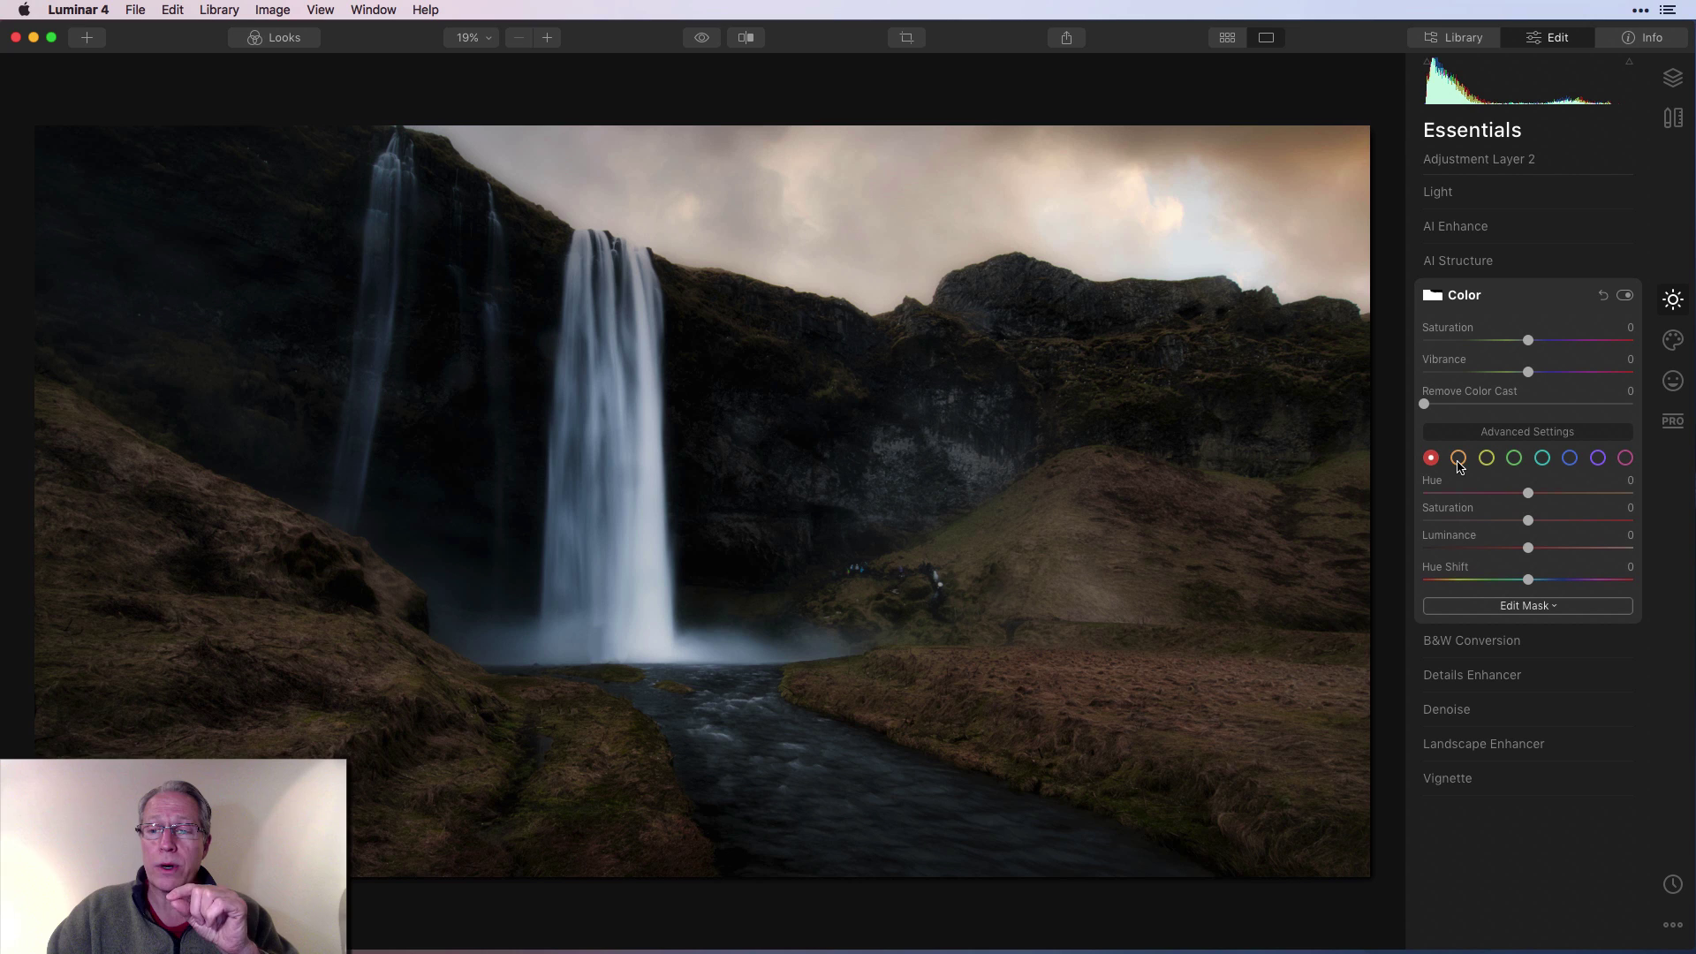
{"action": "left_click", "coordinate": [1513, 433]}
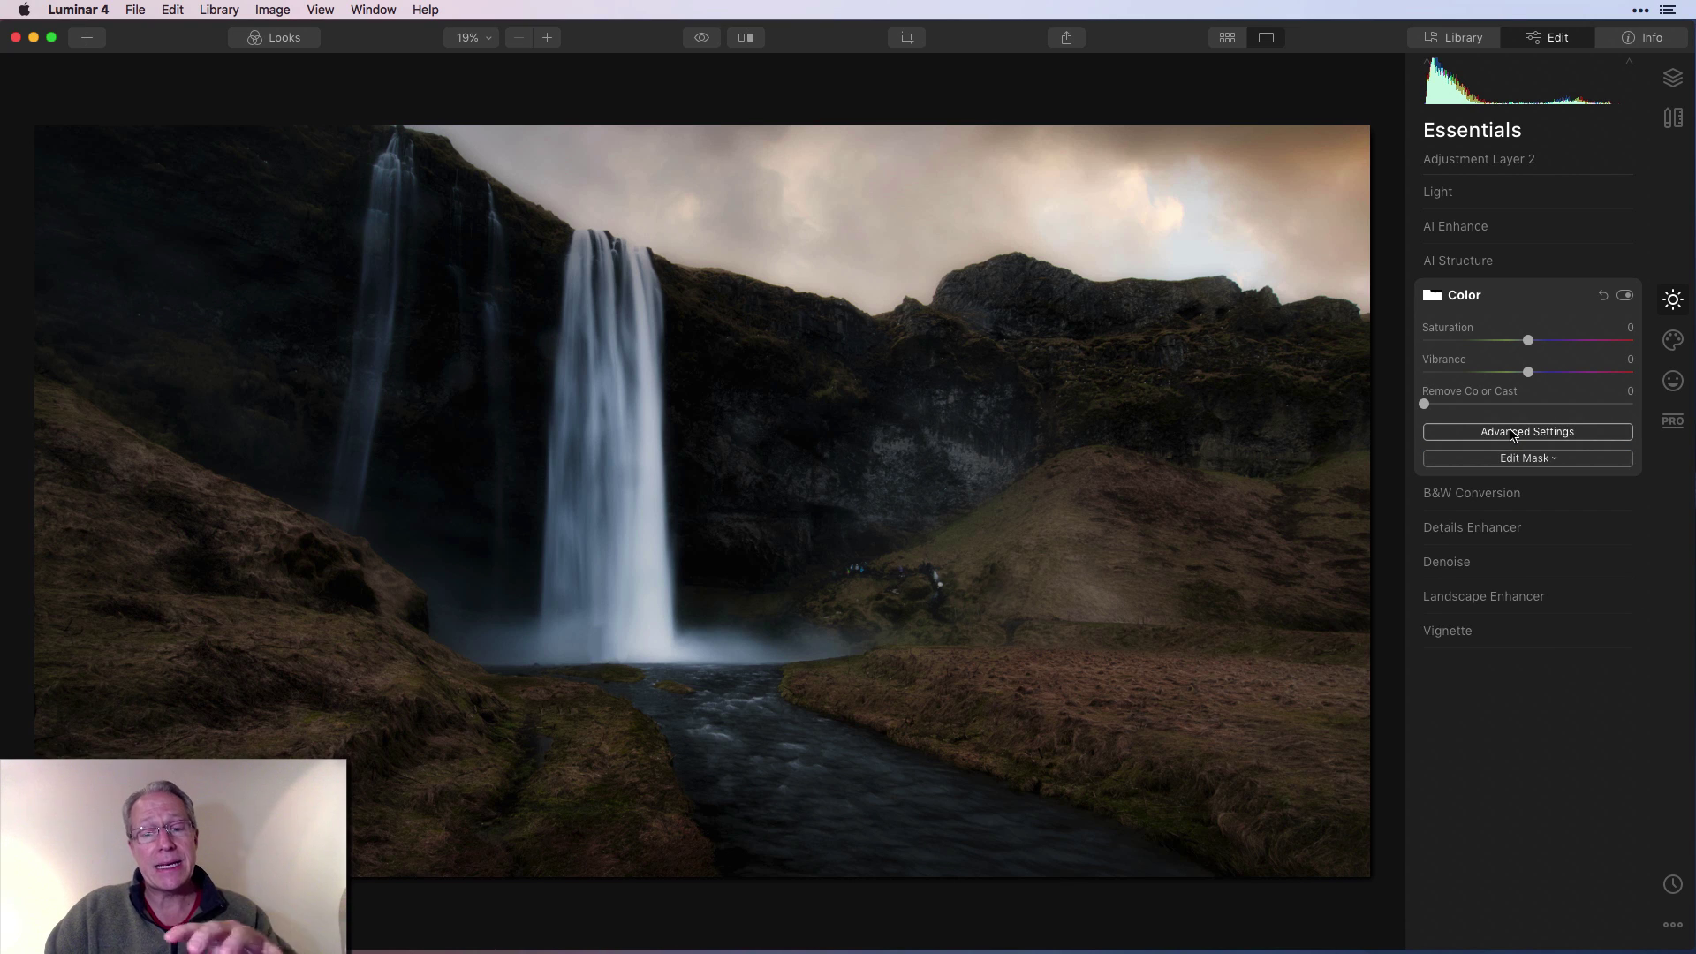
Activate the Glow in the Creative tools and review its advanced settings.
{"action": "key", "text": "super+2"}
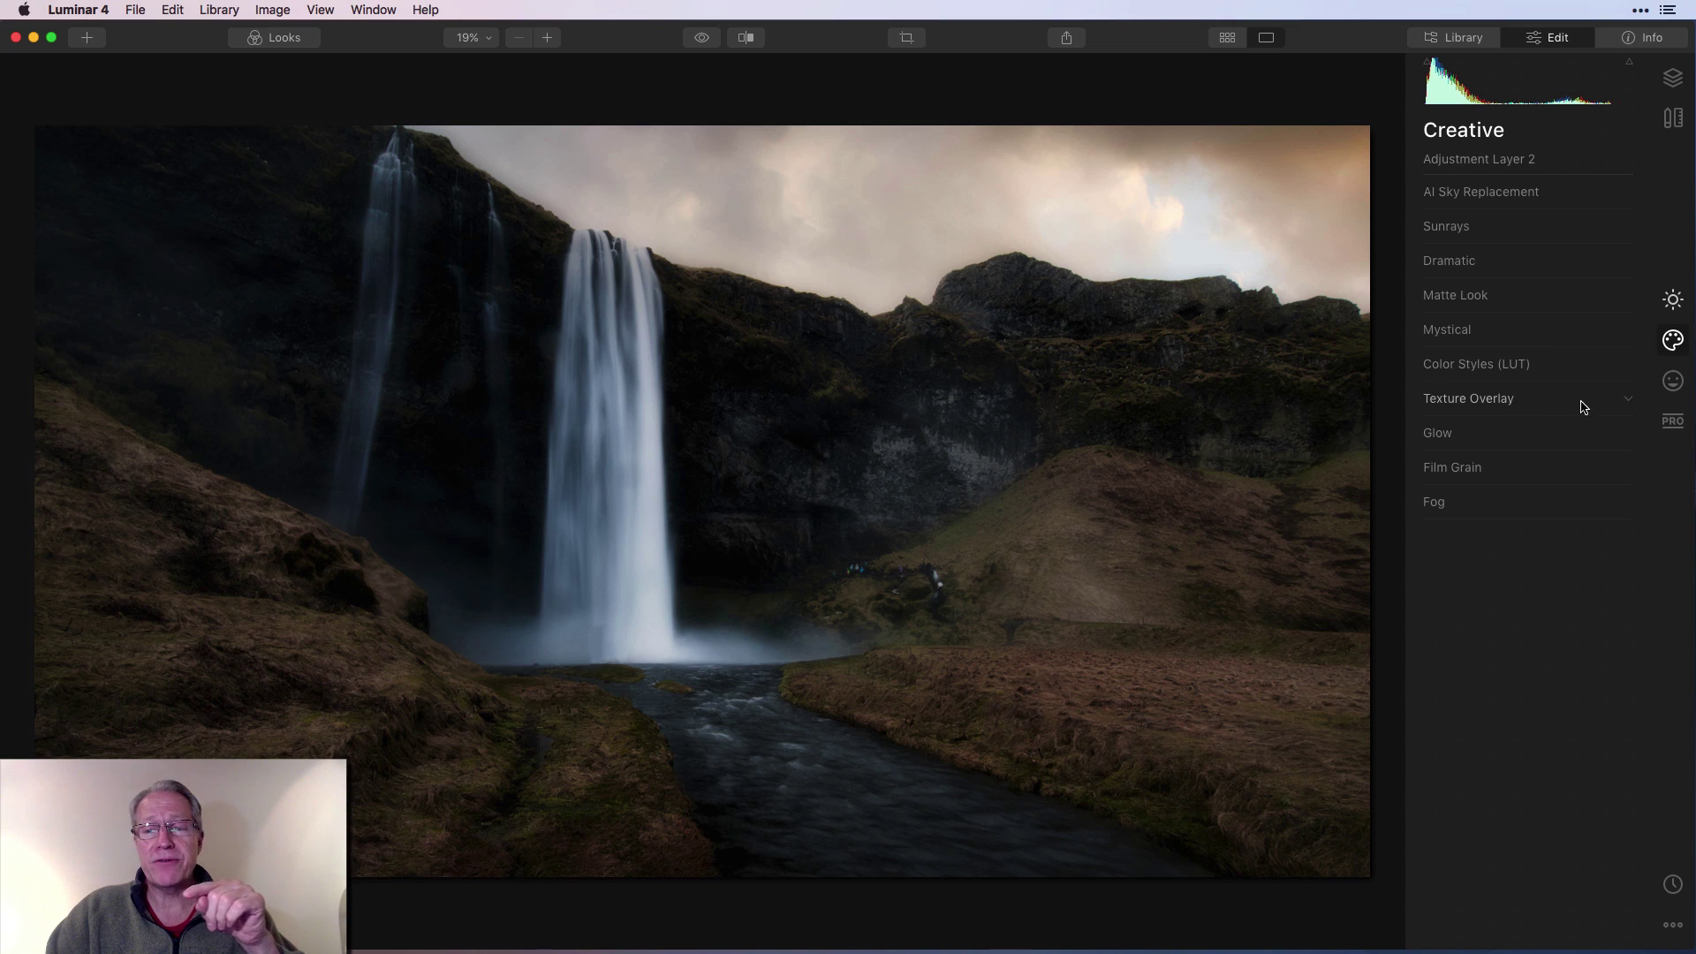
{"action": "left_click", "coordinate": [1504, 444]}
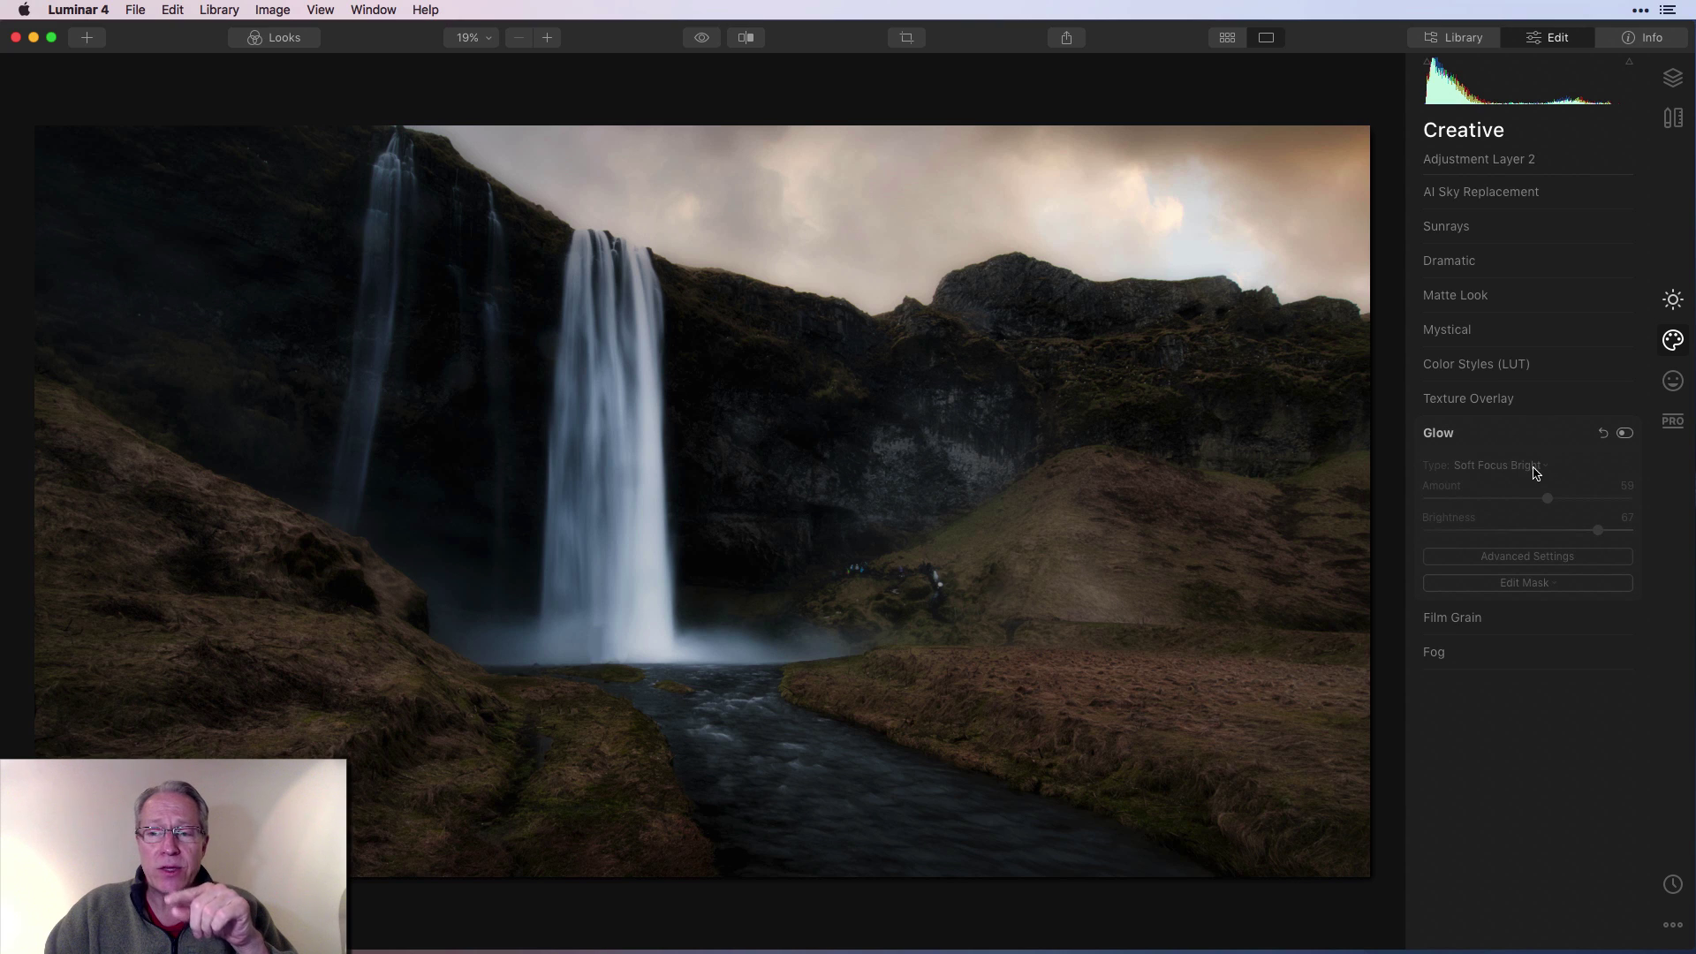
{"action": "left_click", "coordinate": [1624, 432]}
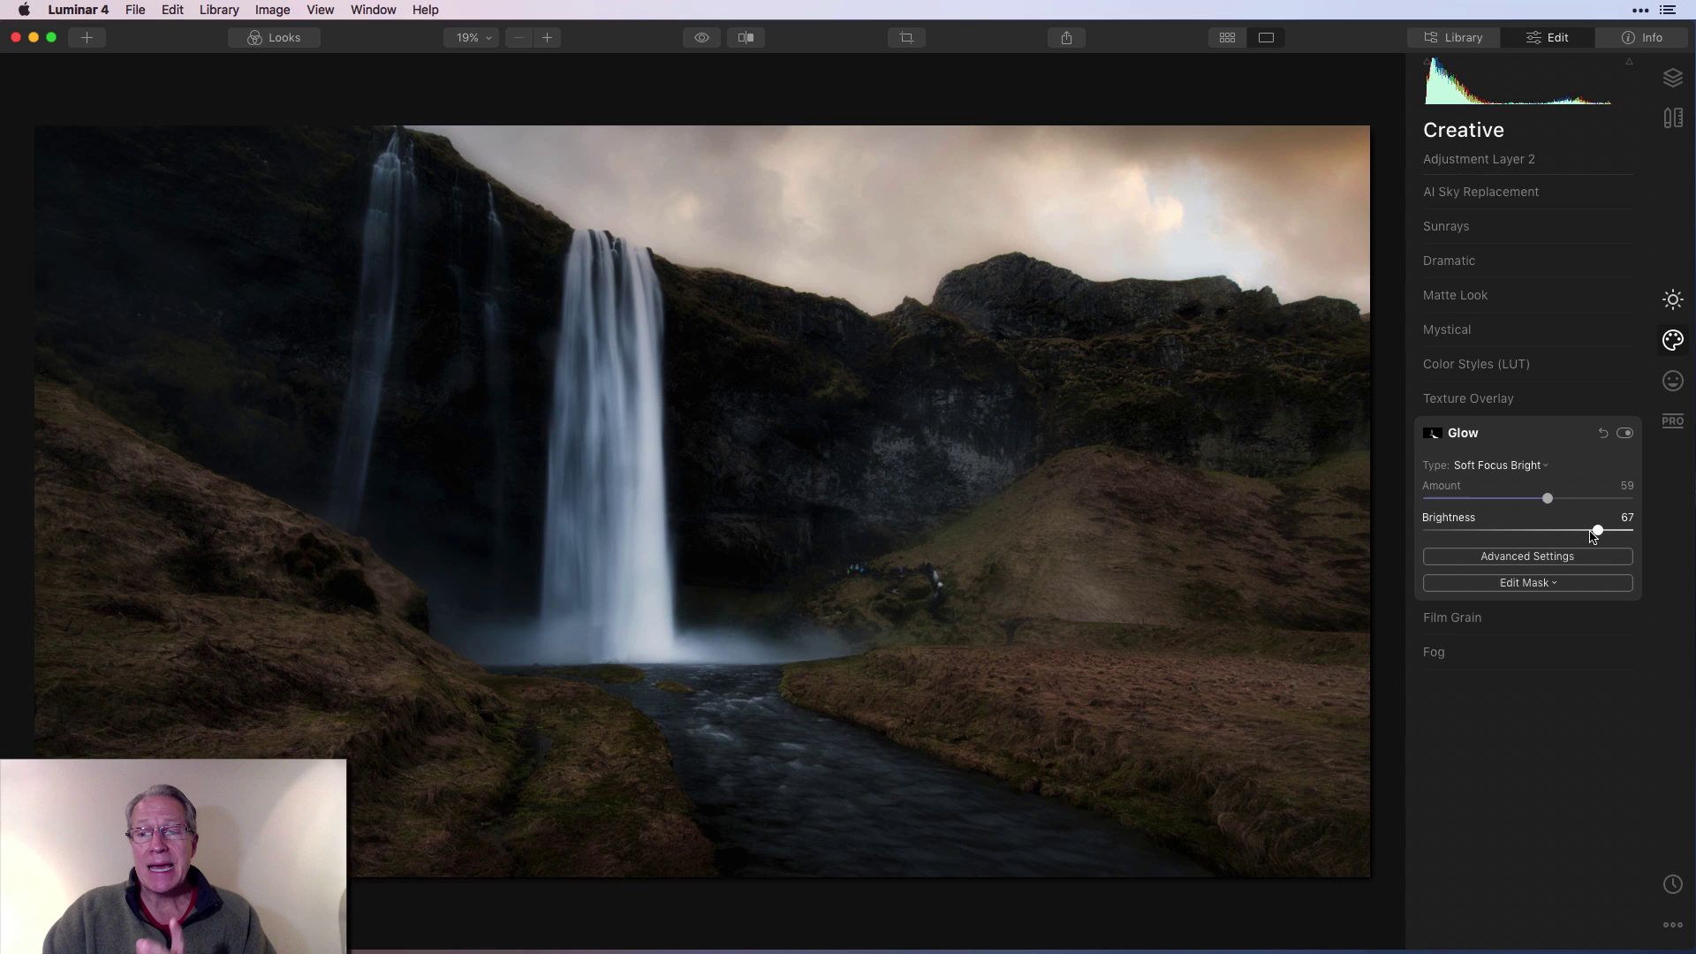
{"action": "left_click", "coordinate": [1553, 566]}
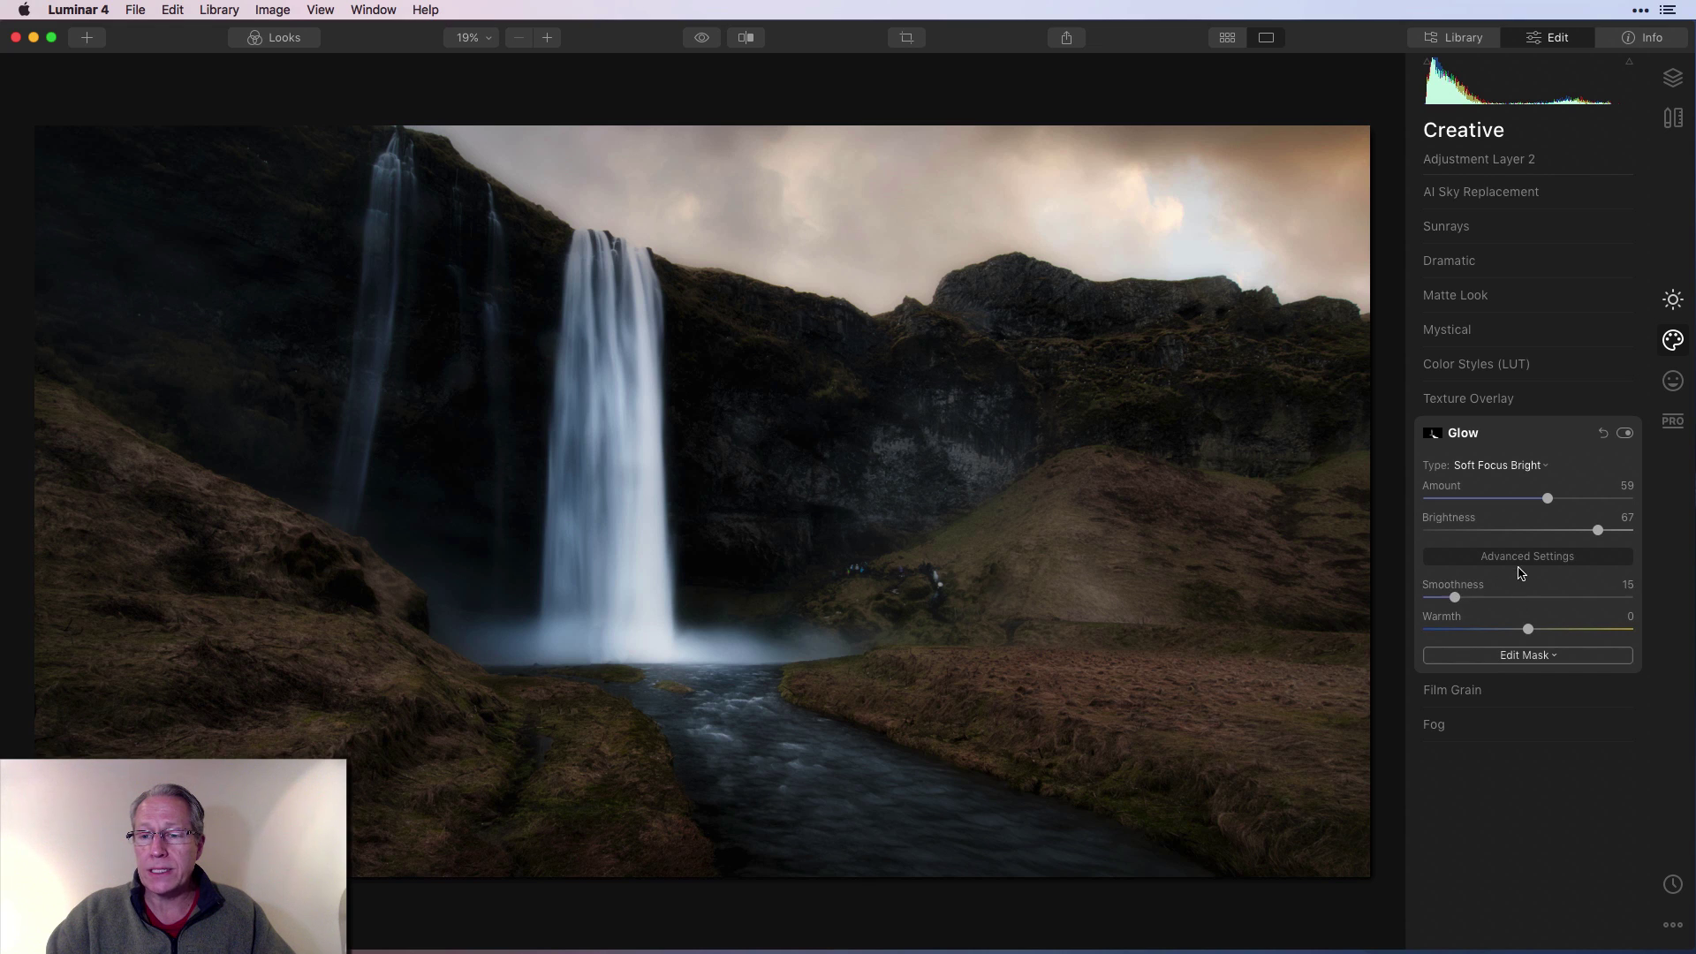
{"action": "left_click", "coordinate": [1523, 557]}
View the Glow's brushed mask to confirm it covers only the waterfall and creek.
{"action": "left_click", "coordinate": [1521, 583]}
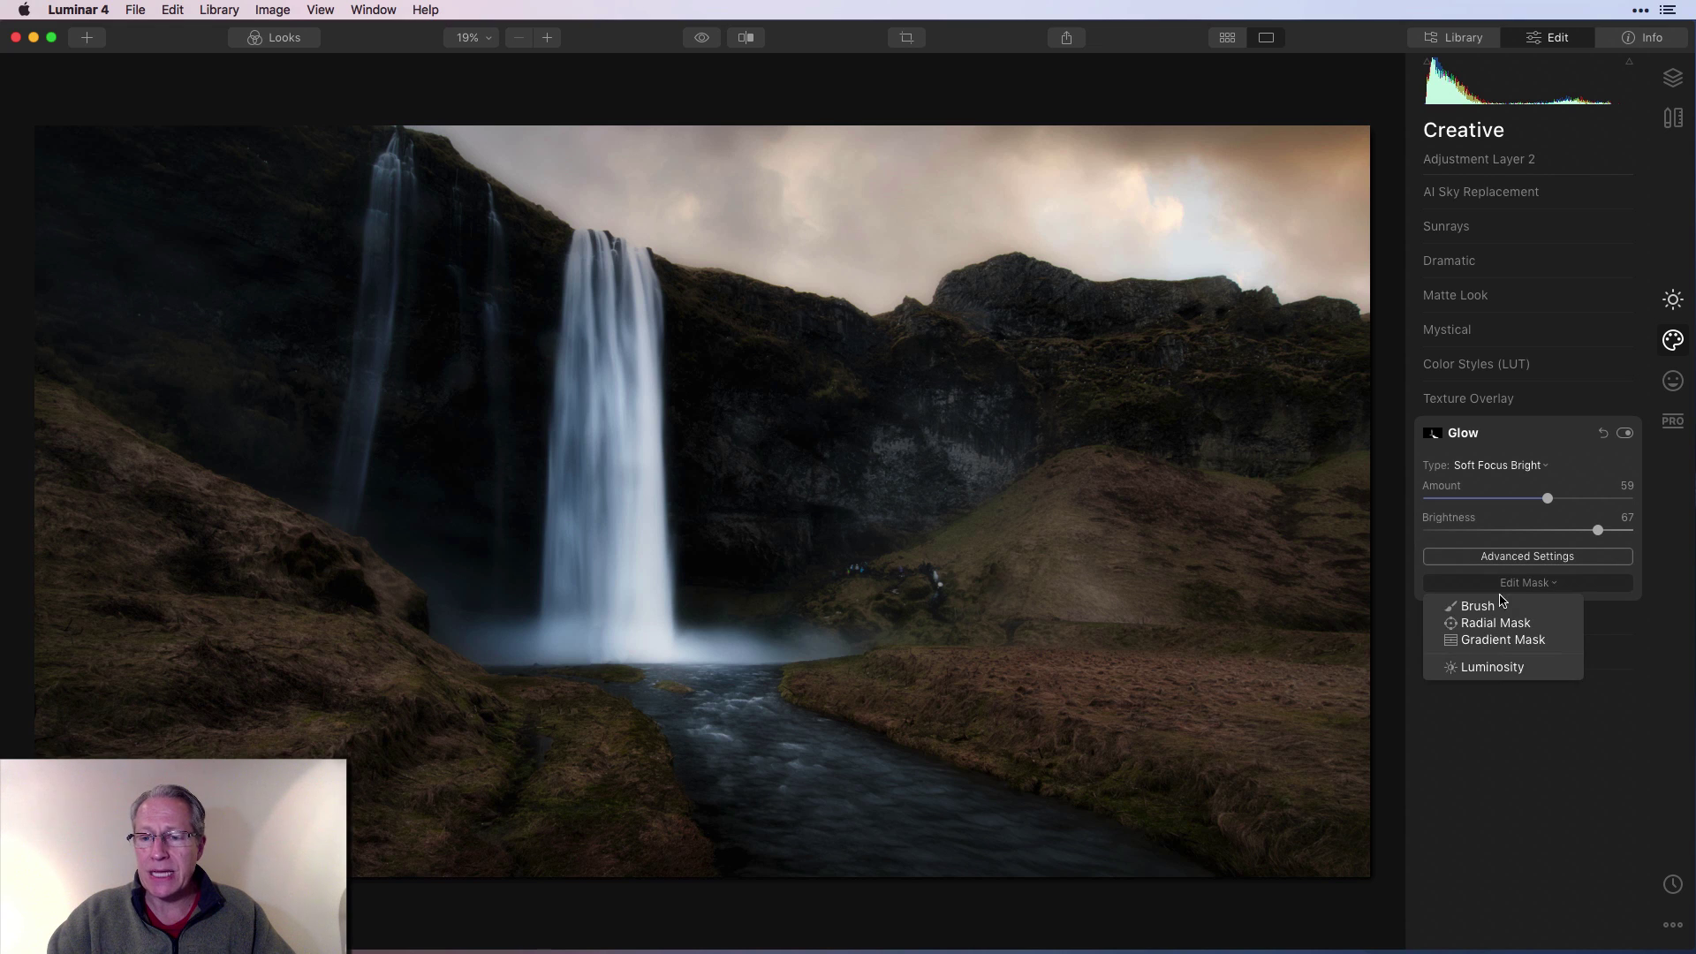
{"action": "left_click", "coordinate": [1453, 606]}
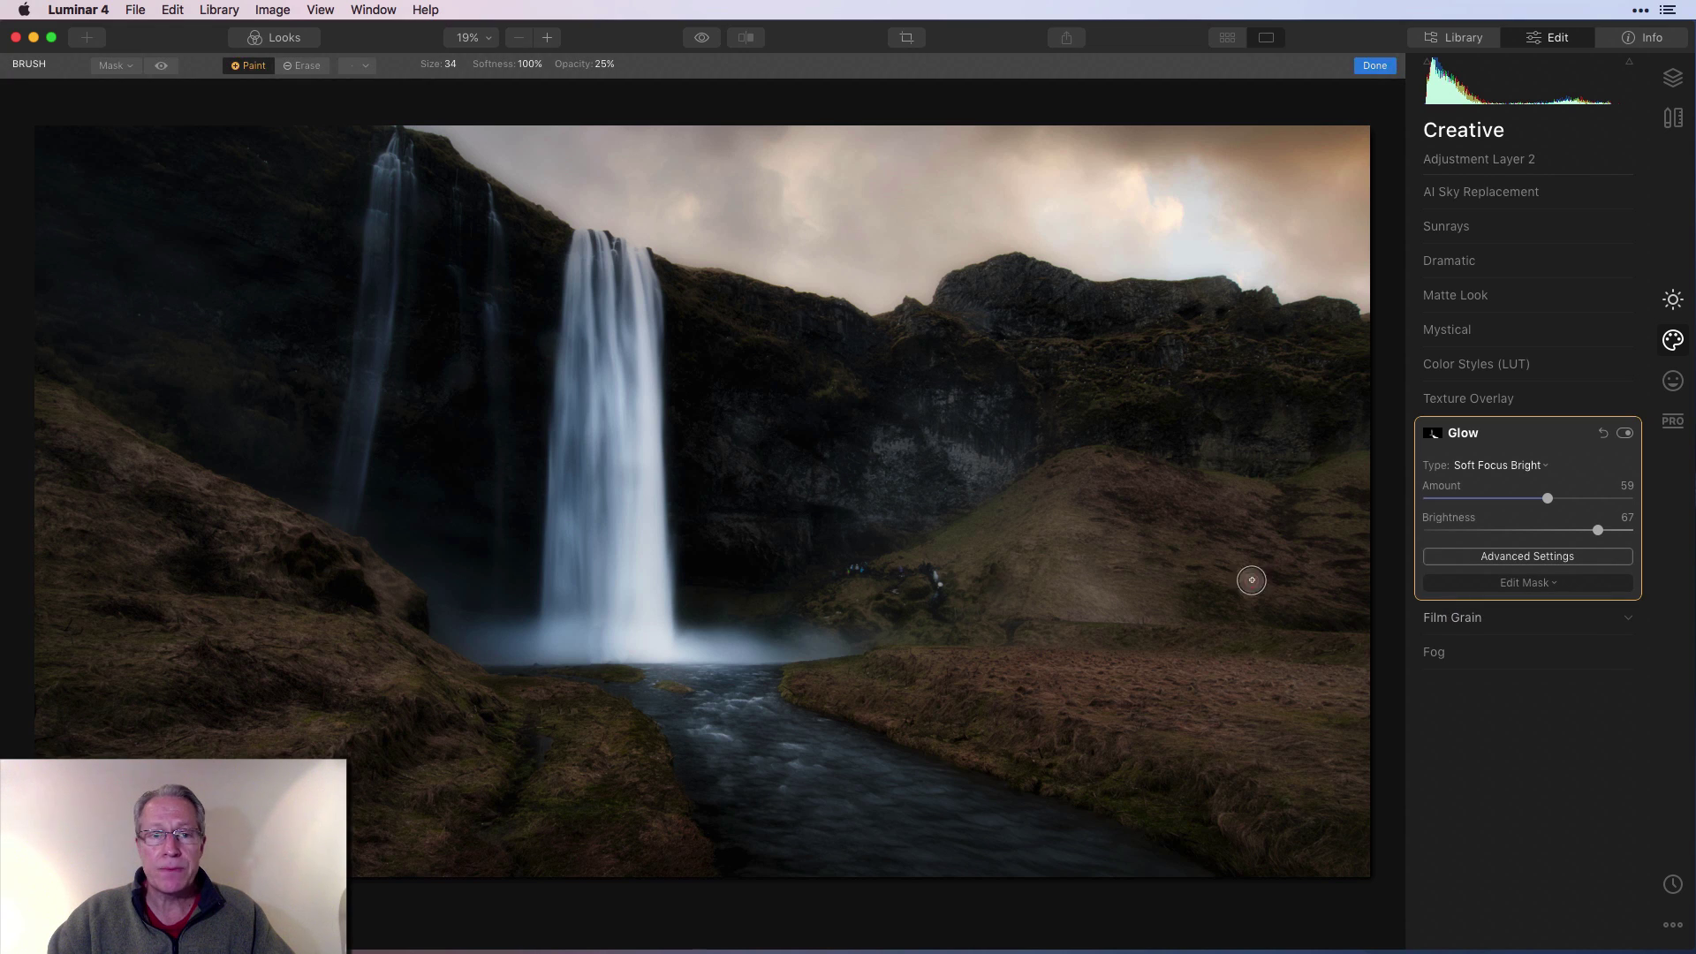
{"action": "left_click", "coordinate": [162, 67]}
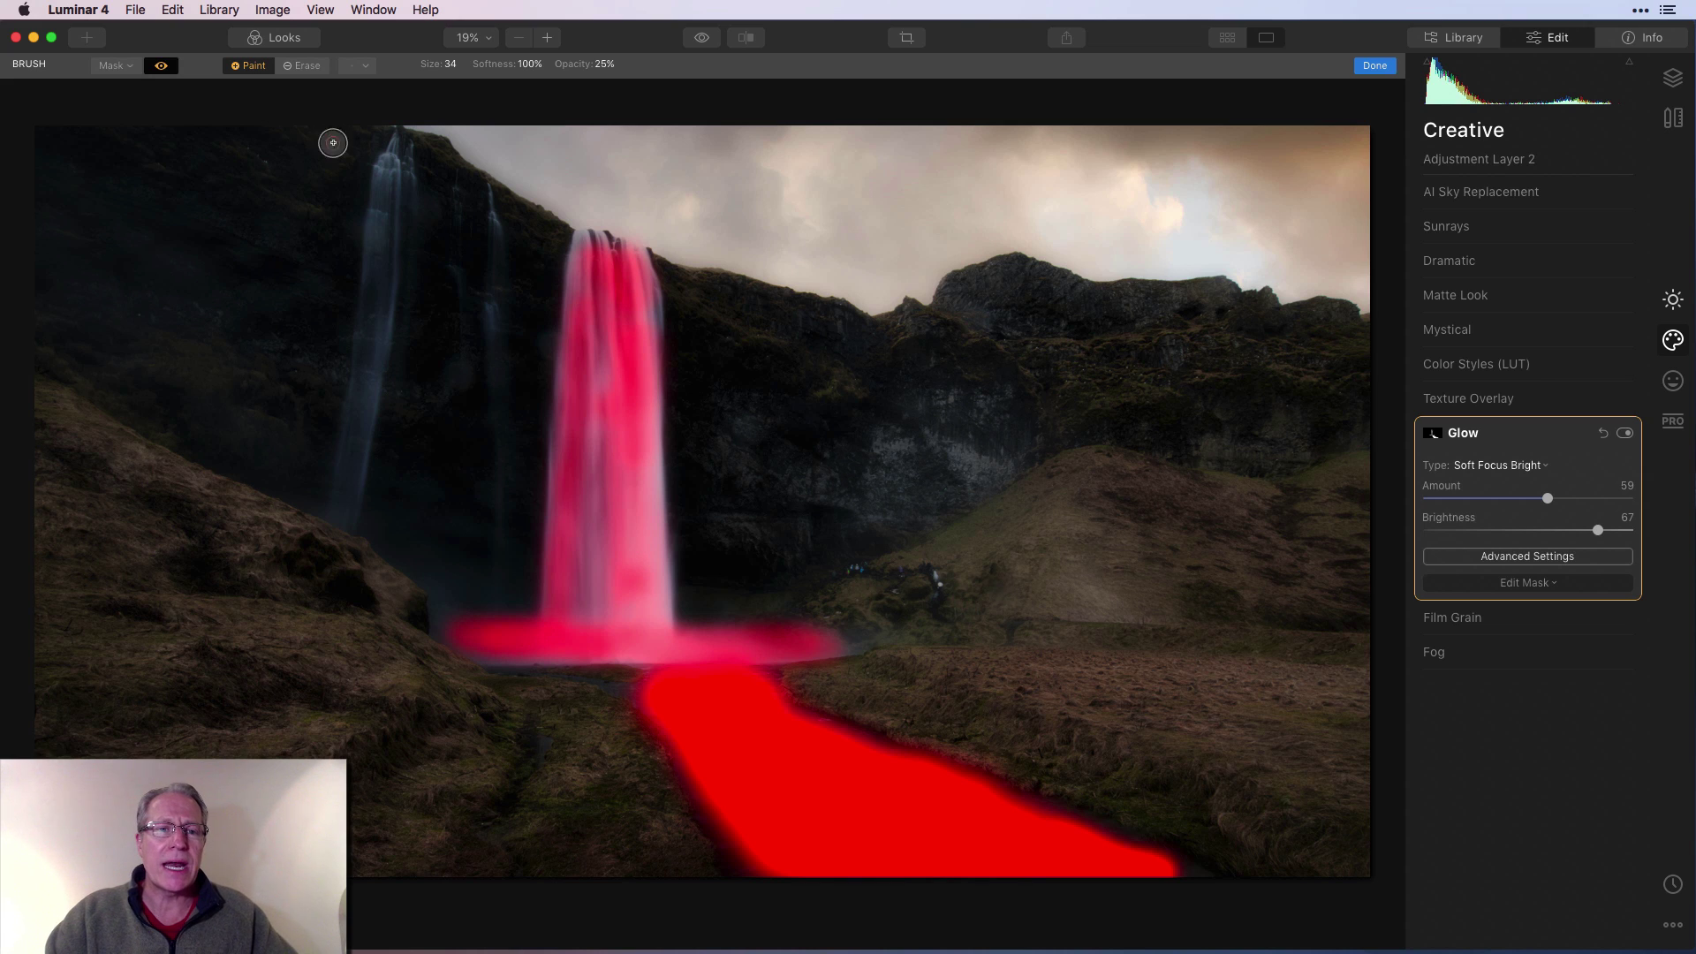
{"action": "left_click", "coordinate": [160, 68]}
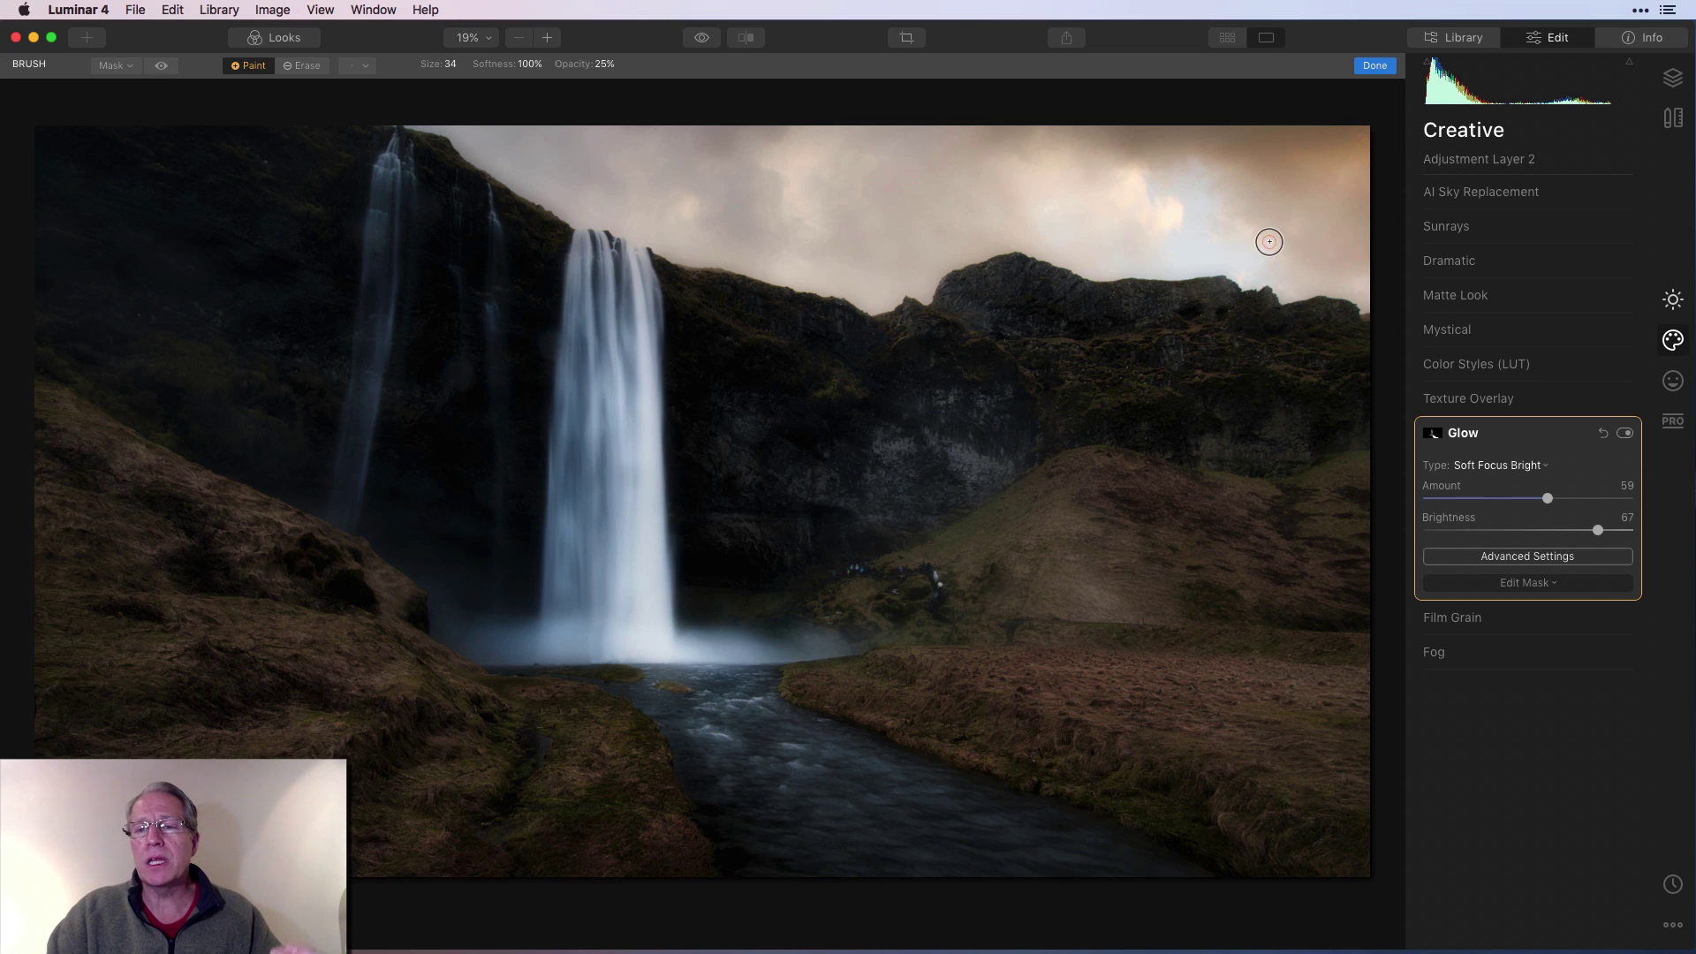
{"action": "left_click", "coordinate": [1375, 68]}
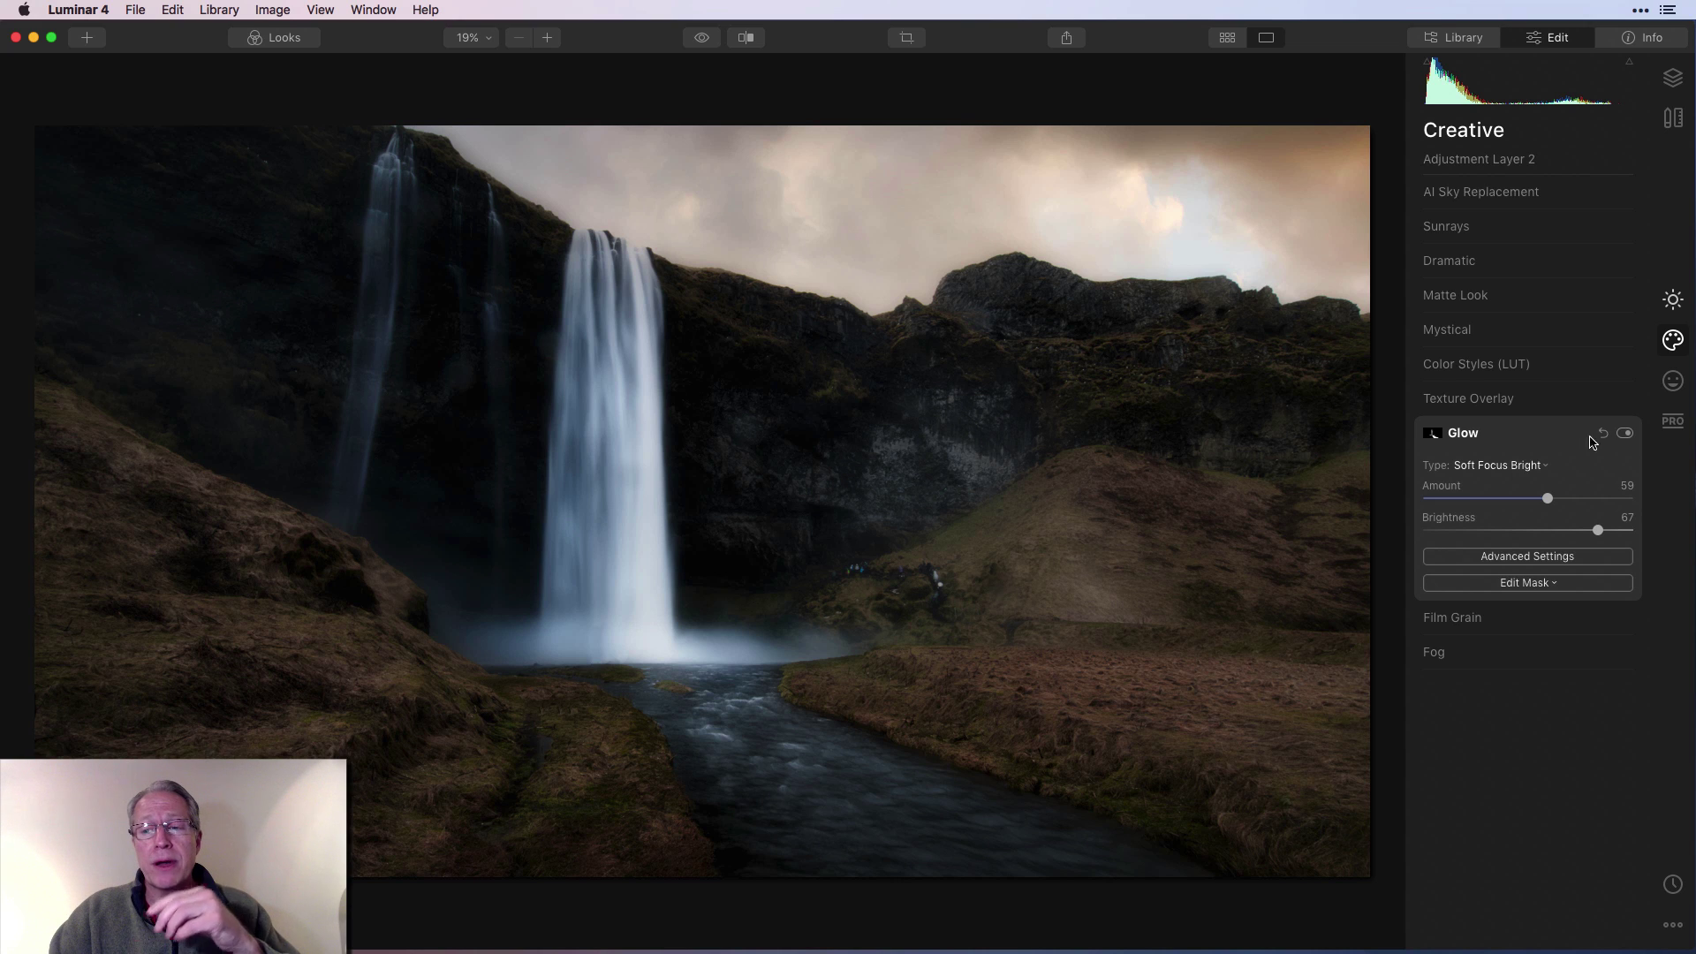
Compare the photo with the Glow off and on, then bring up the Professional tools.
{"action": "left_click", "coordinate": [1624, 434]}
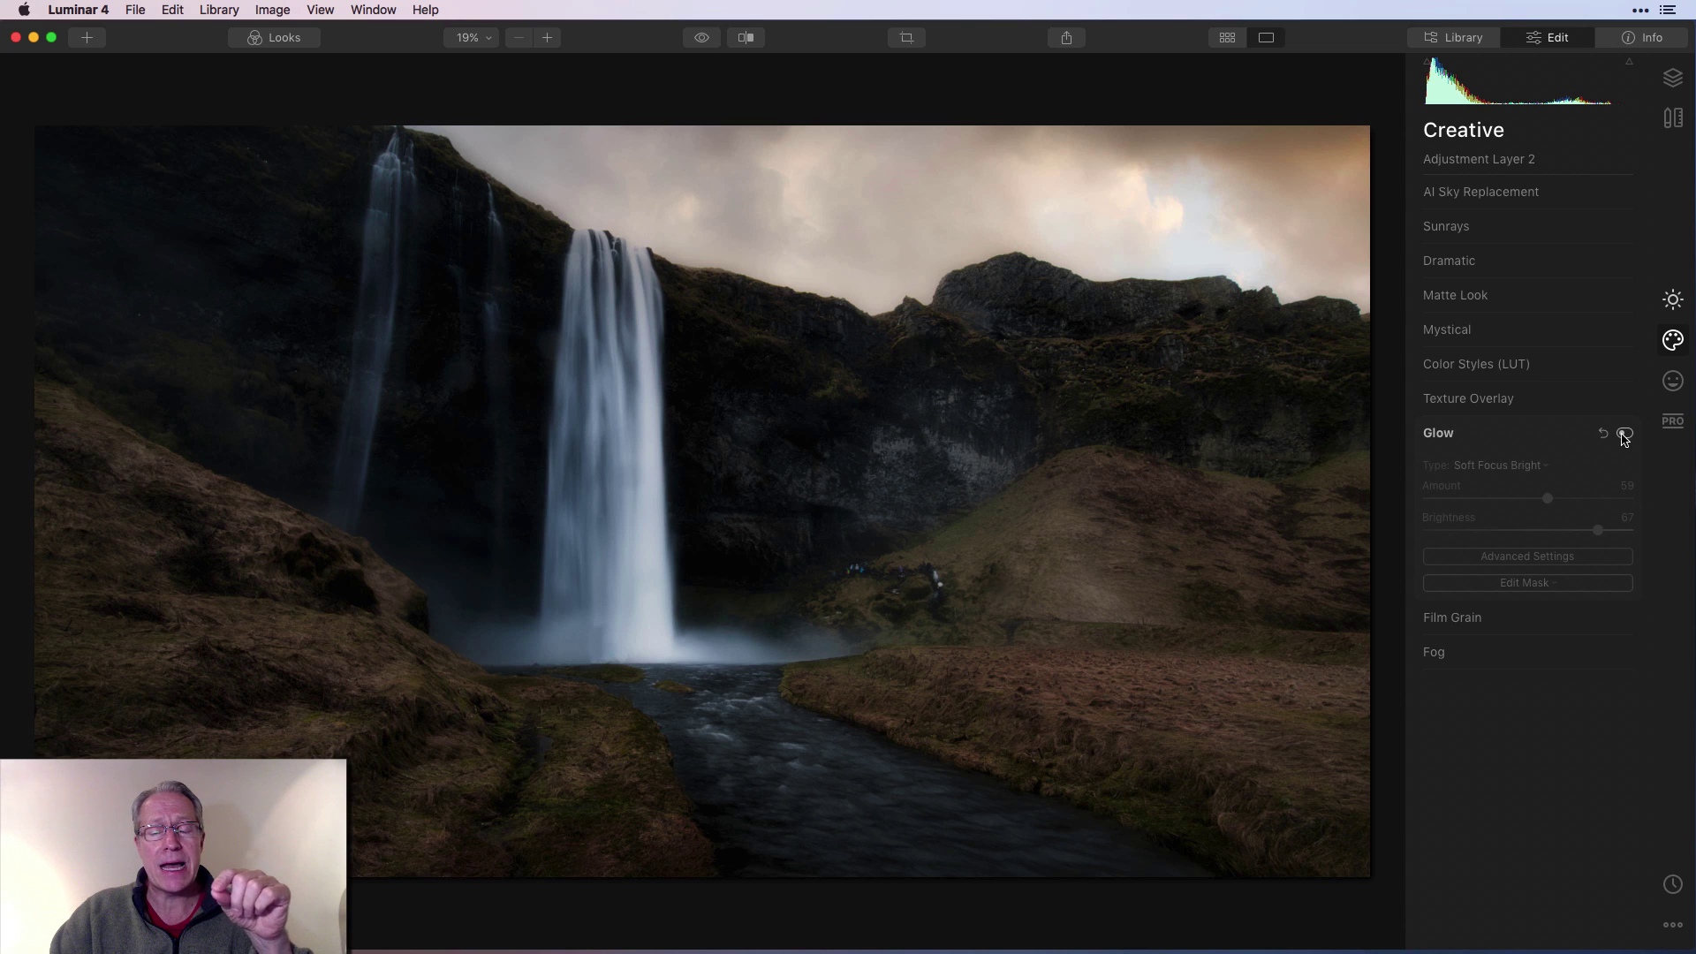
{"action": "left_click", "coordinate": [1625, 434]}
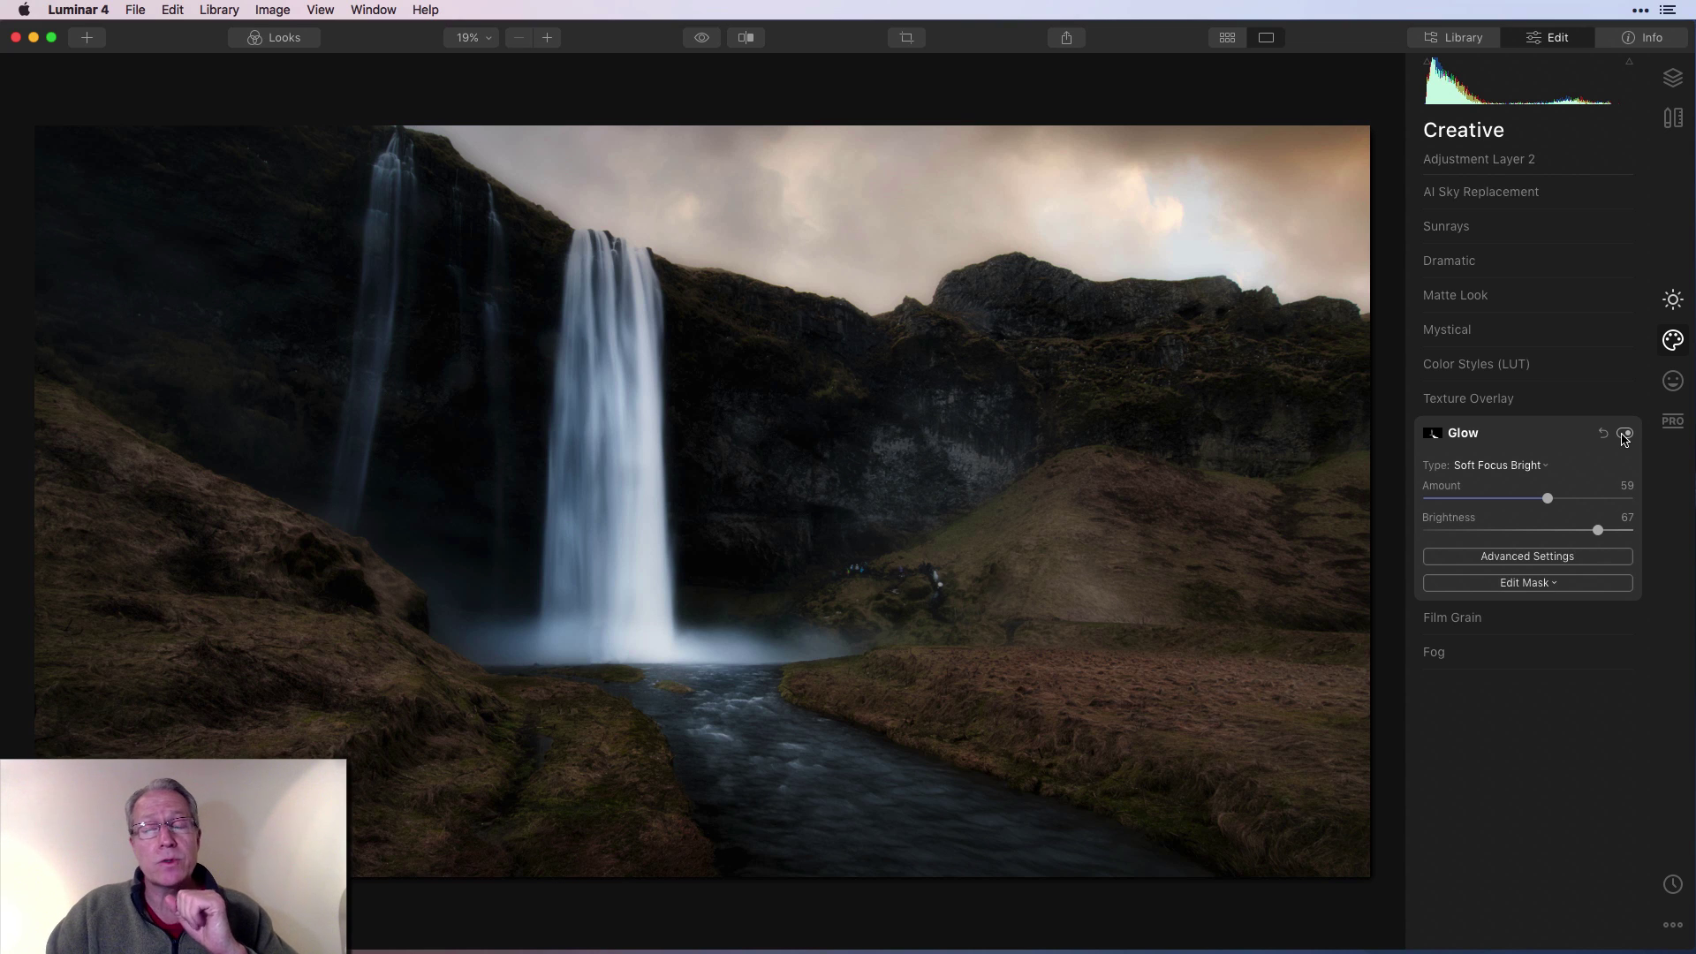
{"action": "left_click", "coordinate": [1672, 420]}
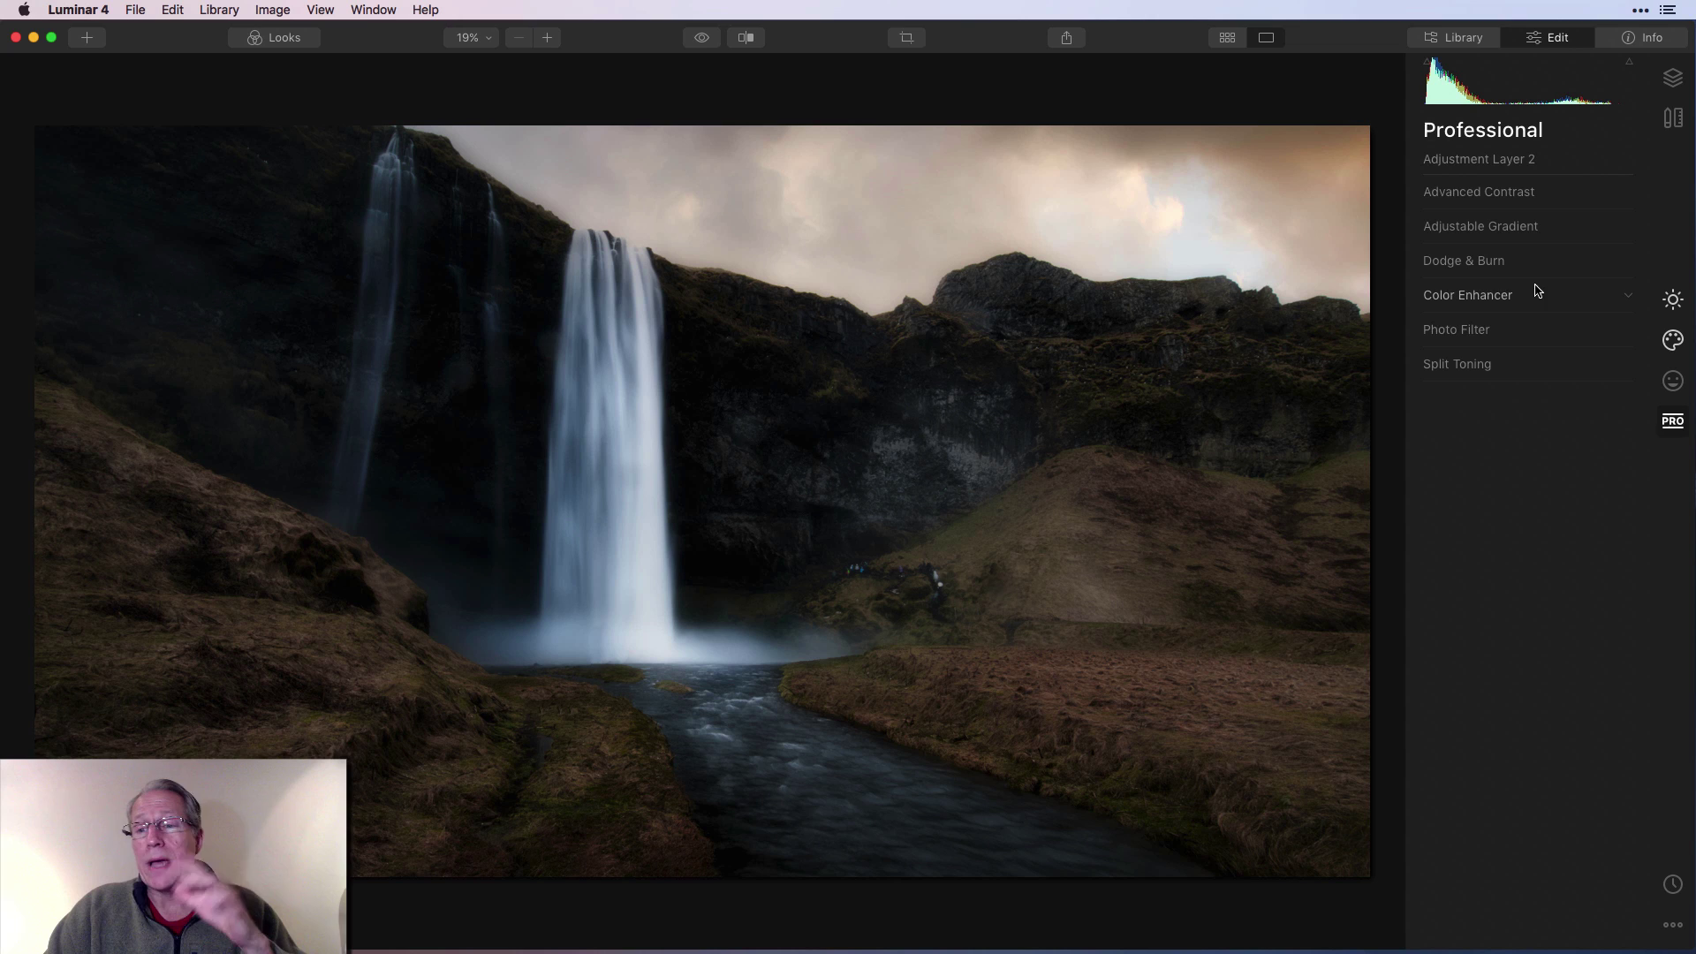
Enable the Adjustable Gradient with Top Contrast 15, Highlights 19, Bottom Contrast 14, Warmth -11, and compare.
{"action": "left_click", "coordinate": [1530, 228]}
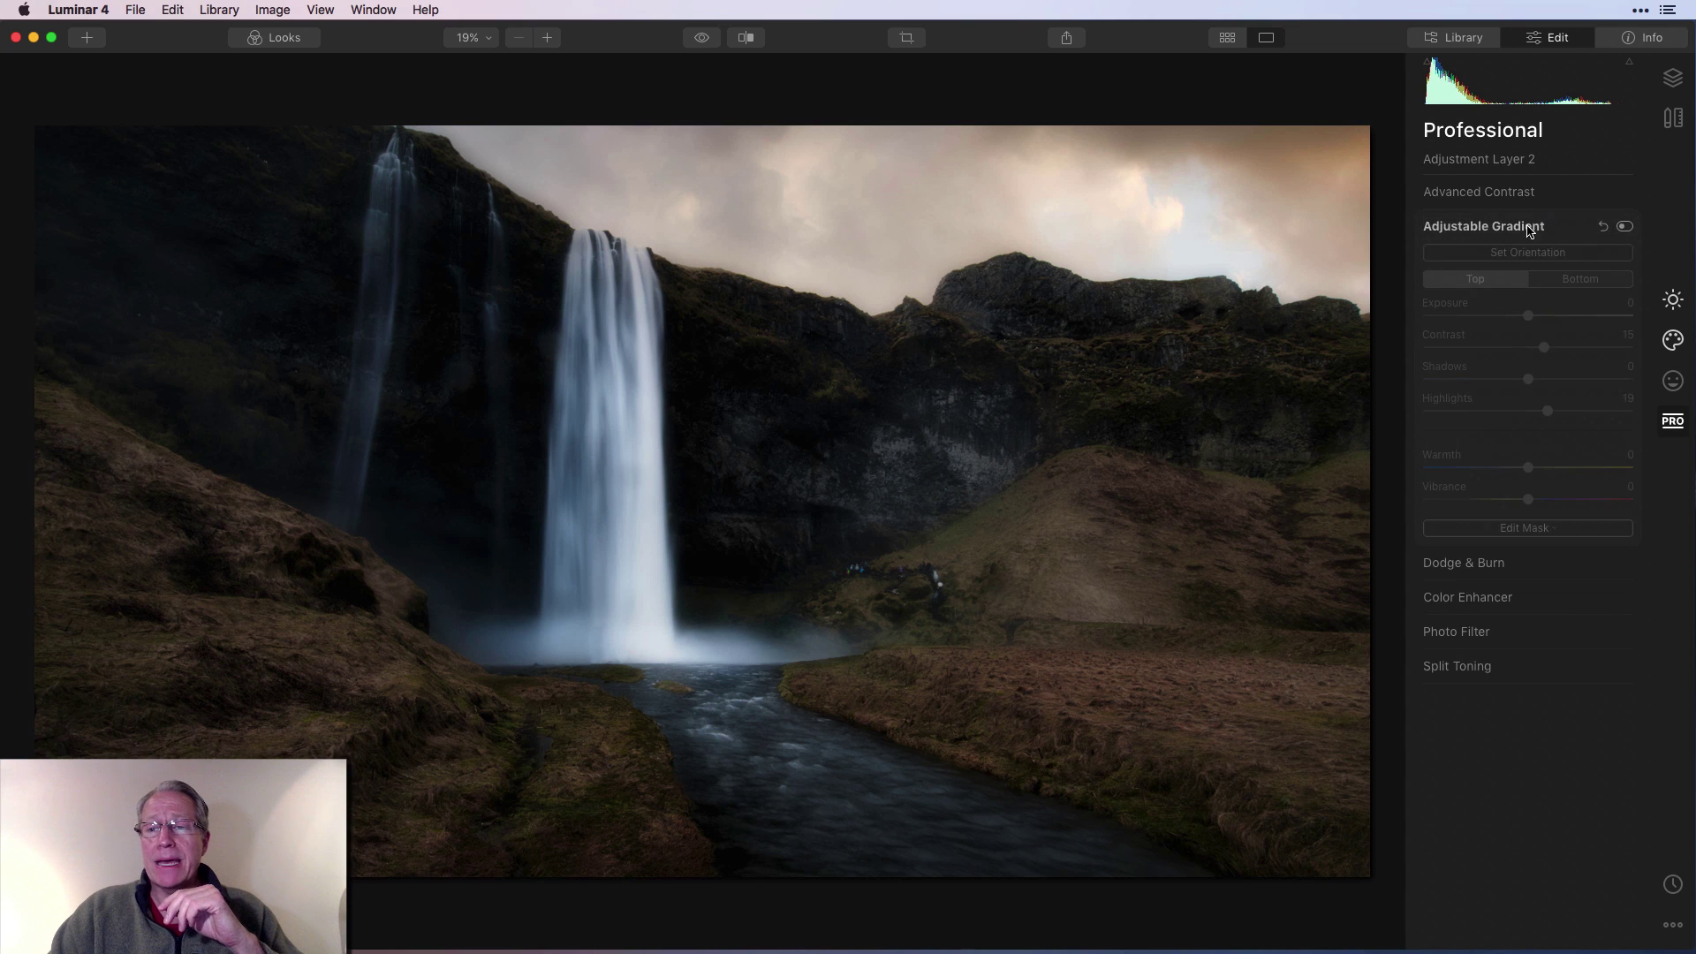
{"action": "left_click", "coordinate": [1625, 227]}
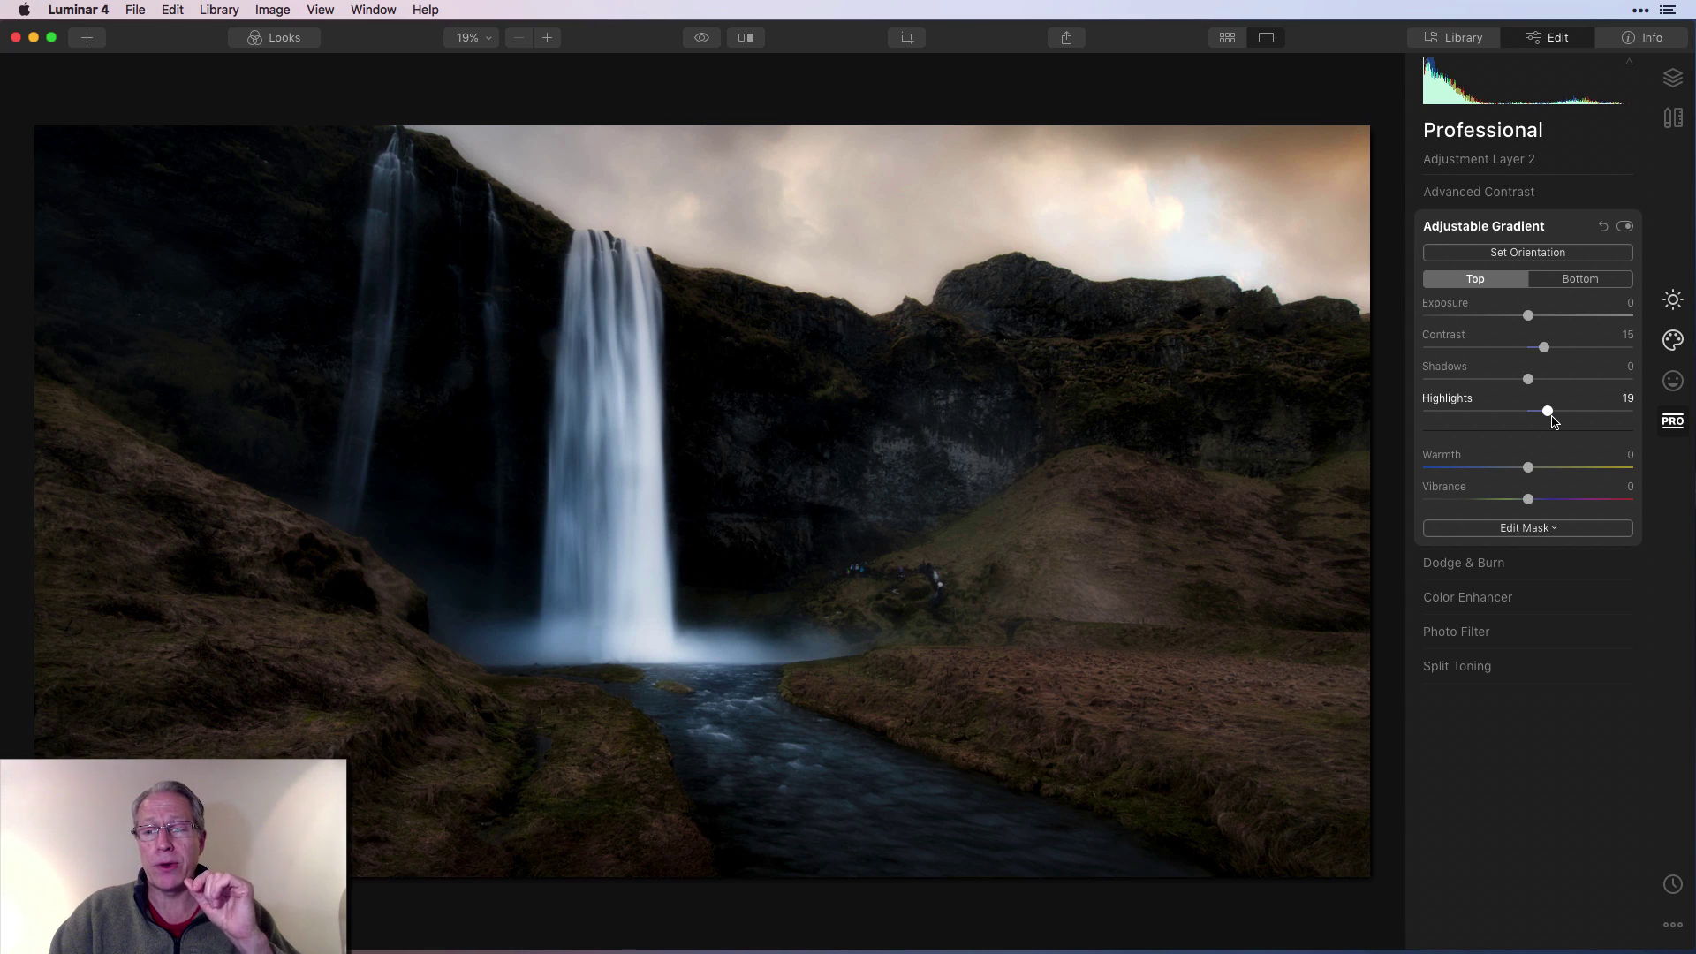
{"action": "left_click", "coordinate": [1578, 280]}
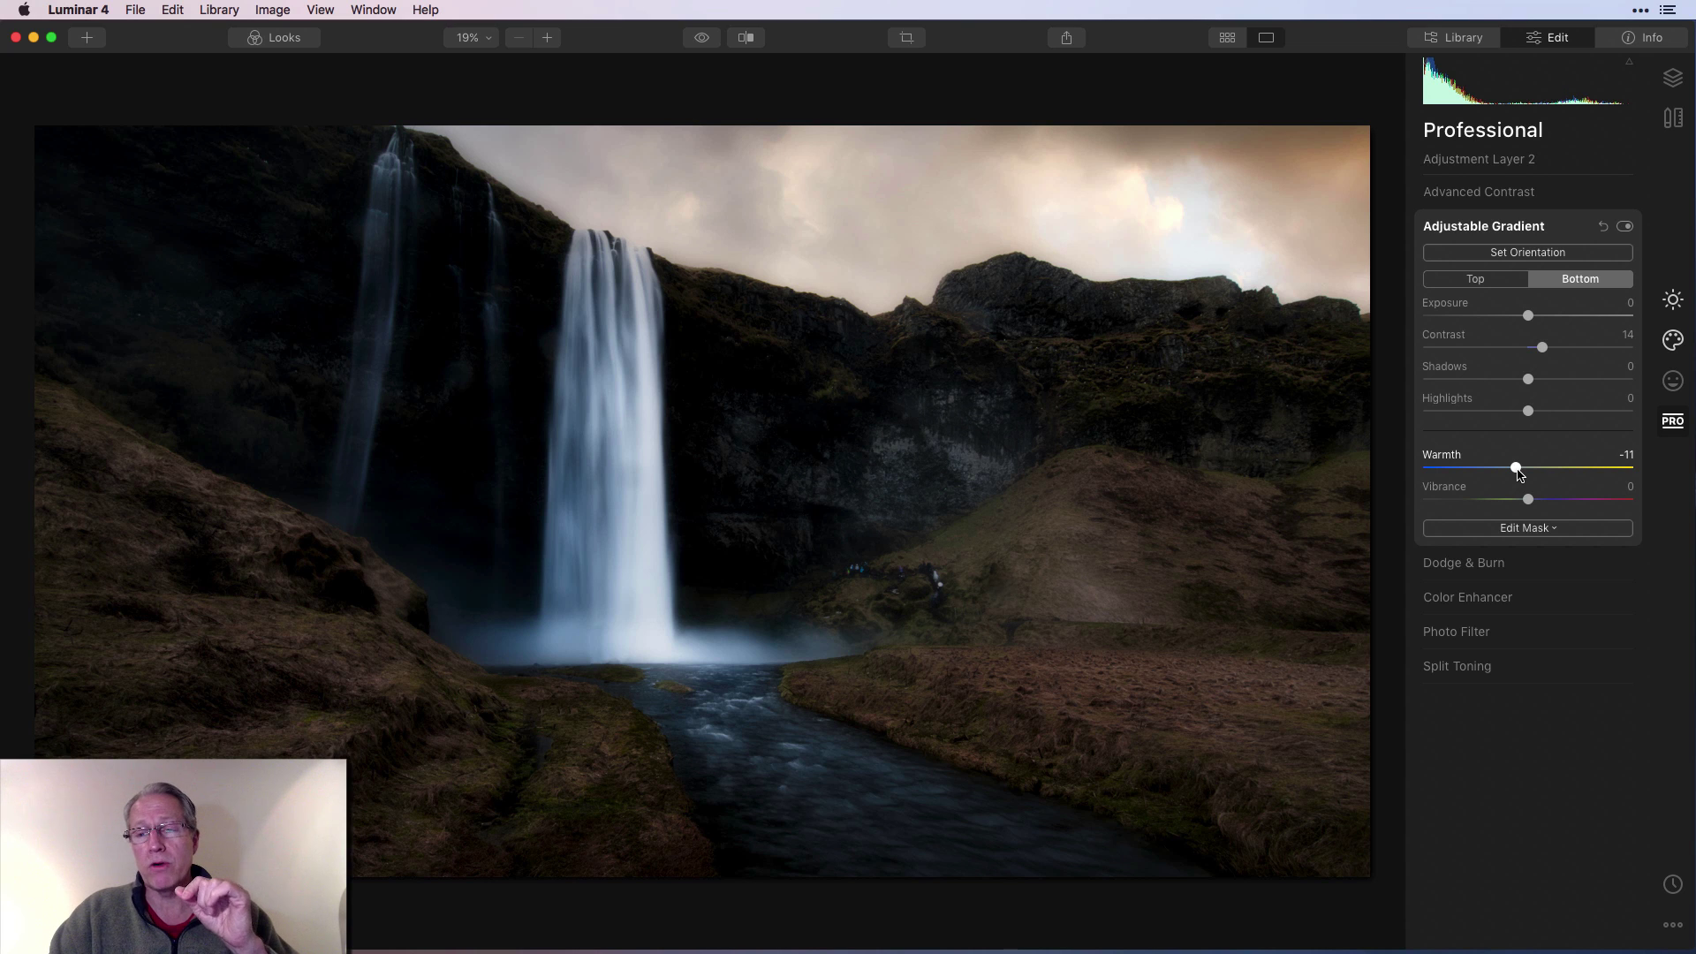
{"action": "left_click", "coordinate": [1624, 228]}
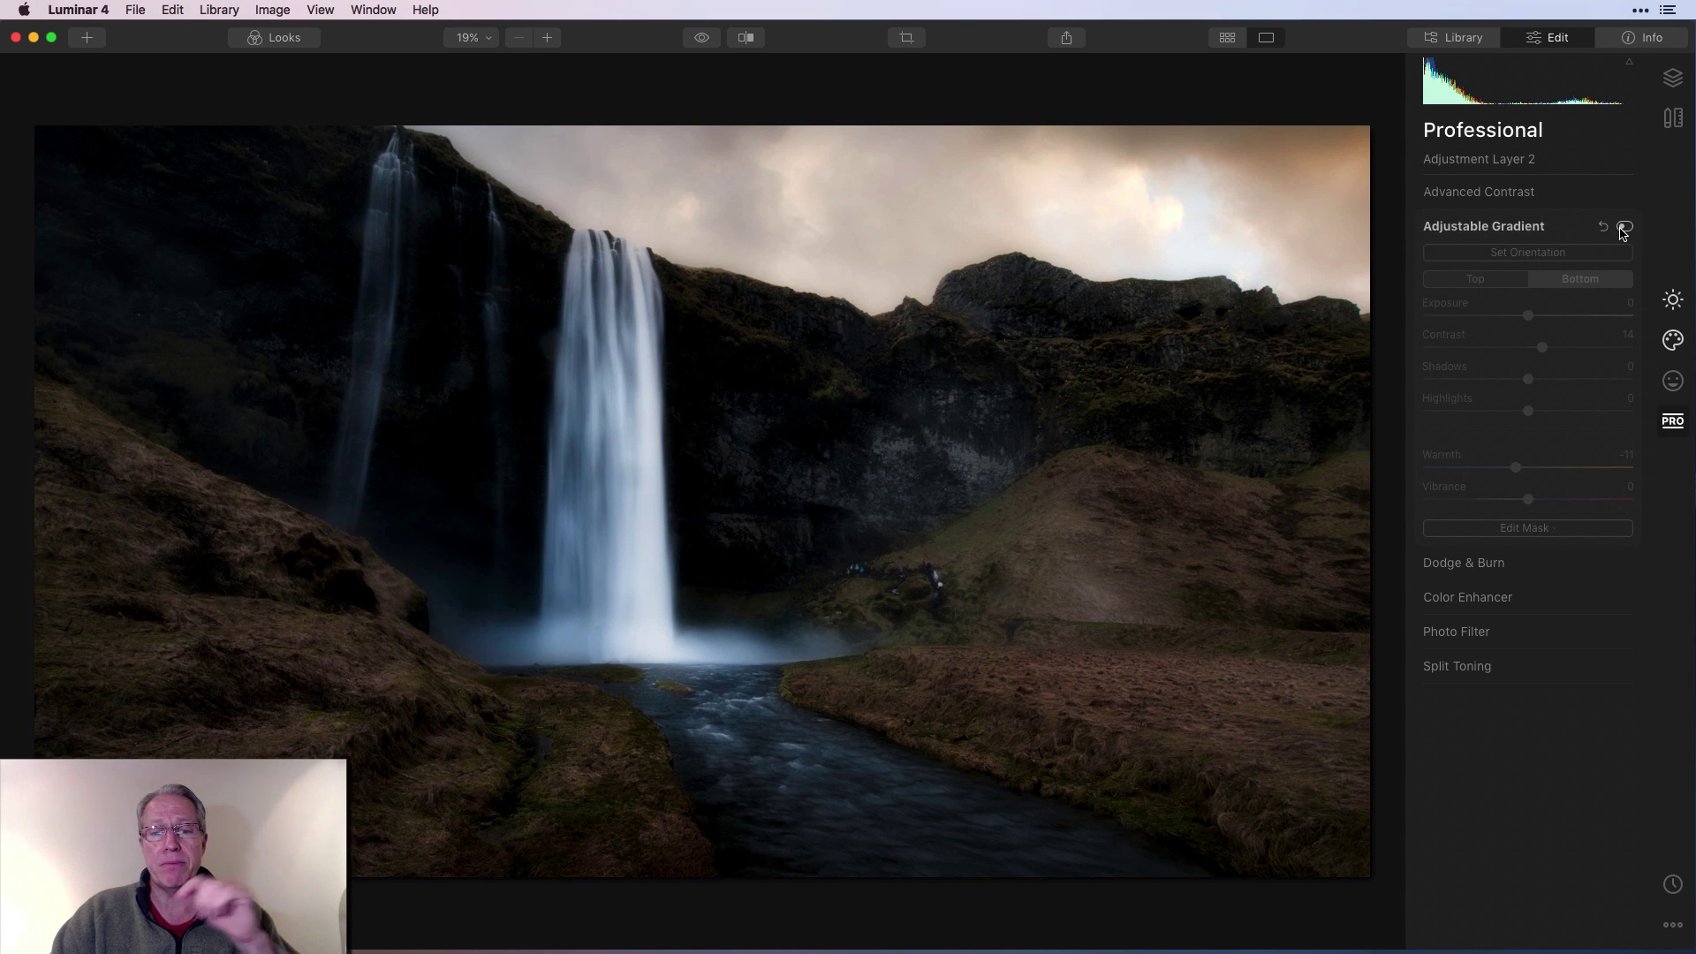
{"action": "left_click", "coordinate": [1623, 228]}
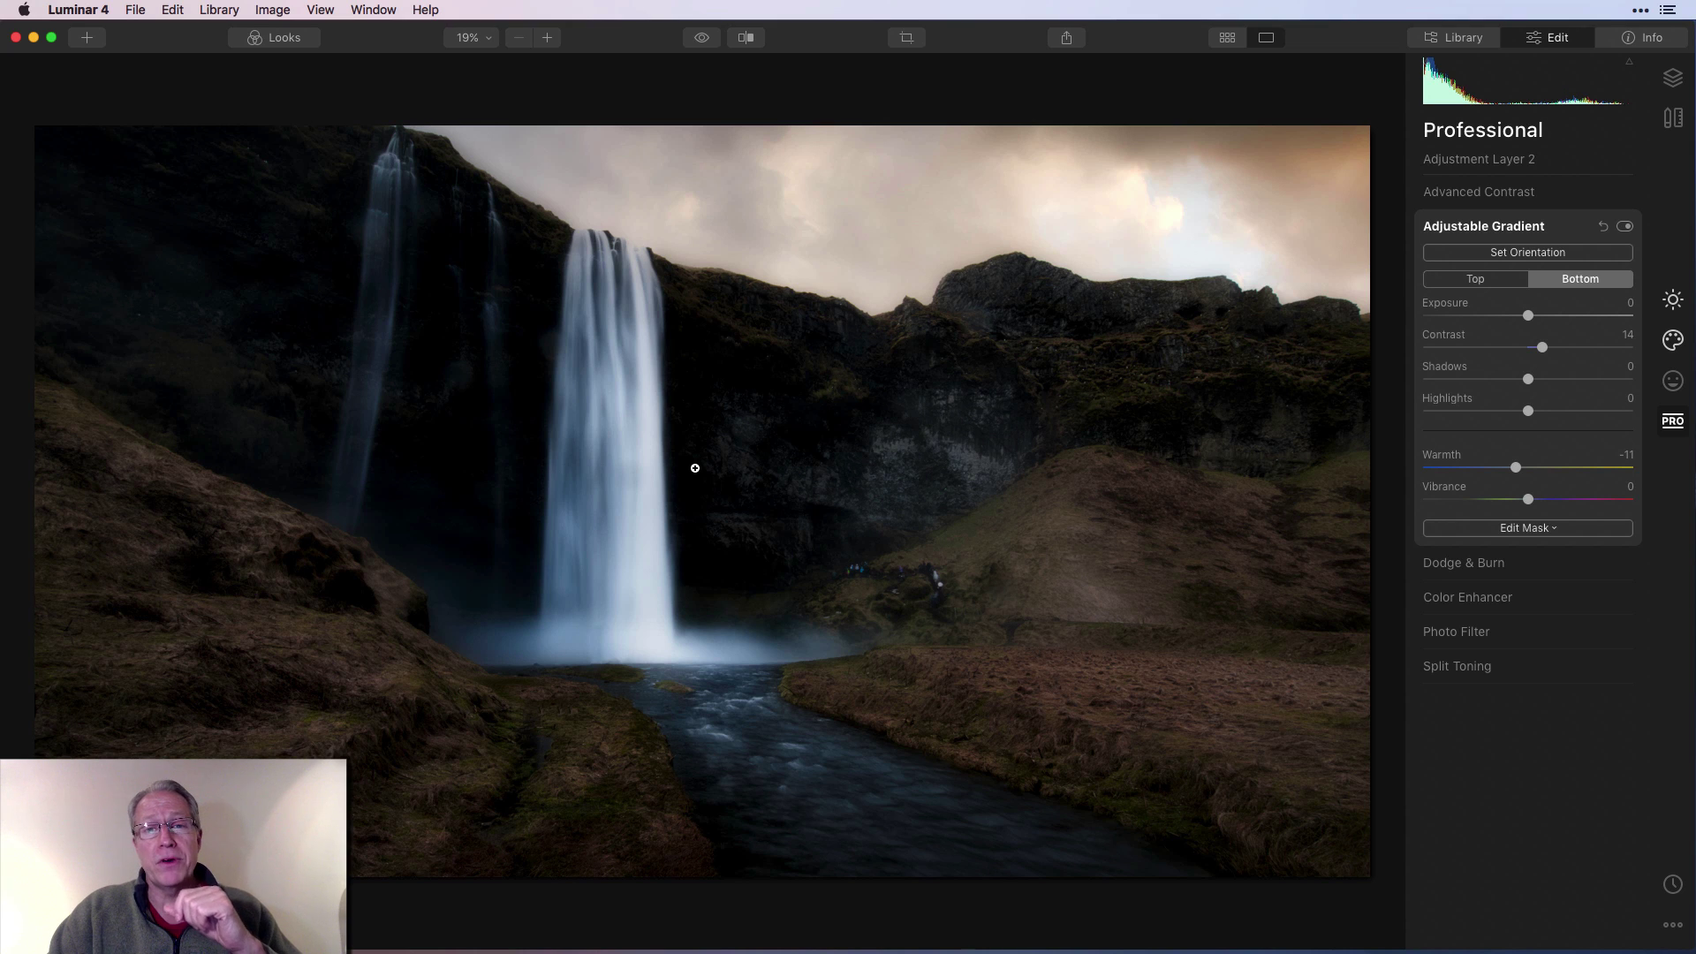
Enable Dodge & Burn at Overall Amount 100 to brighten the creek, comparing it off and on.
{"action": "left_click", "coordinate": [1554, 226]}
{"action": "left_click", "coordinate": [1563, 262]}
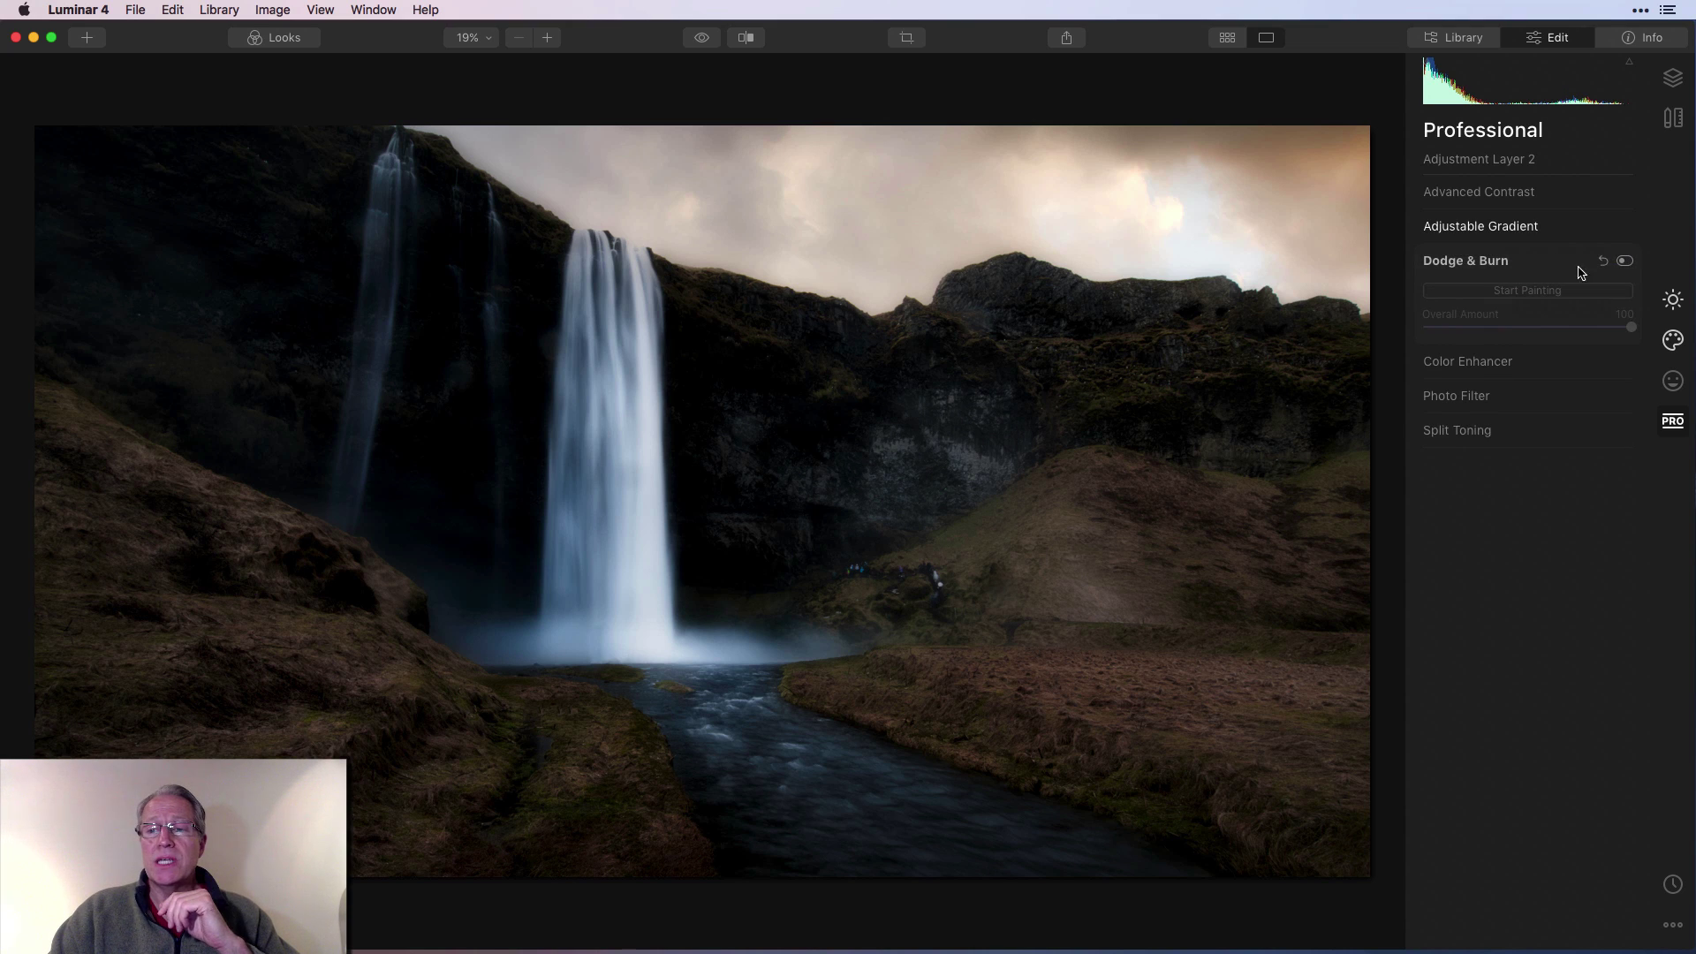
{"action": "left_click", "coordinate": [1625, 260]}
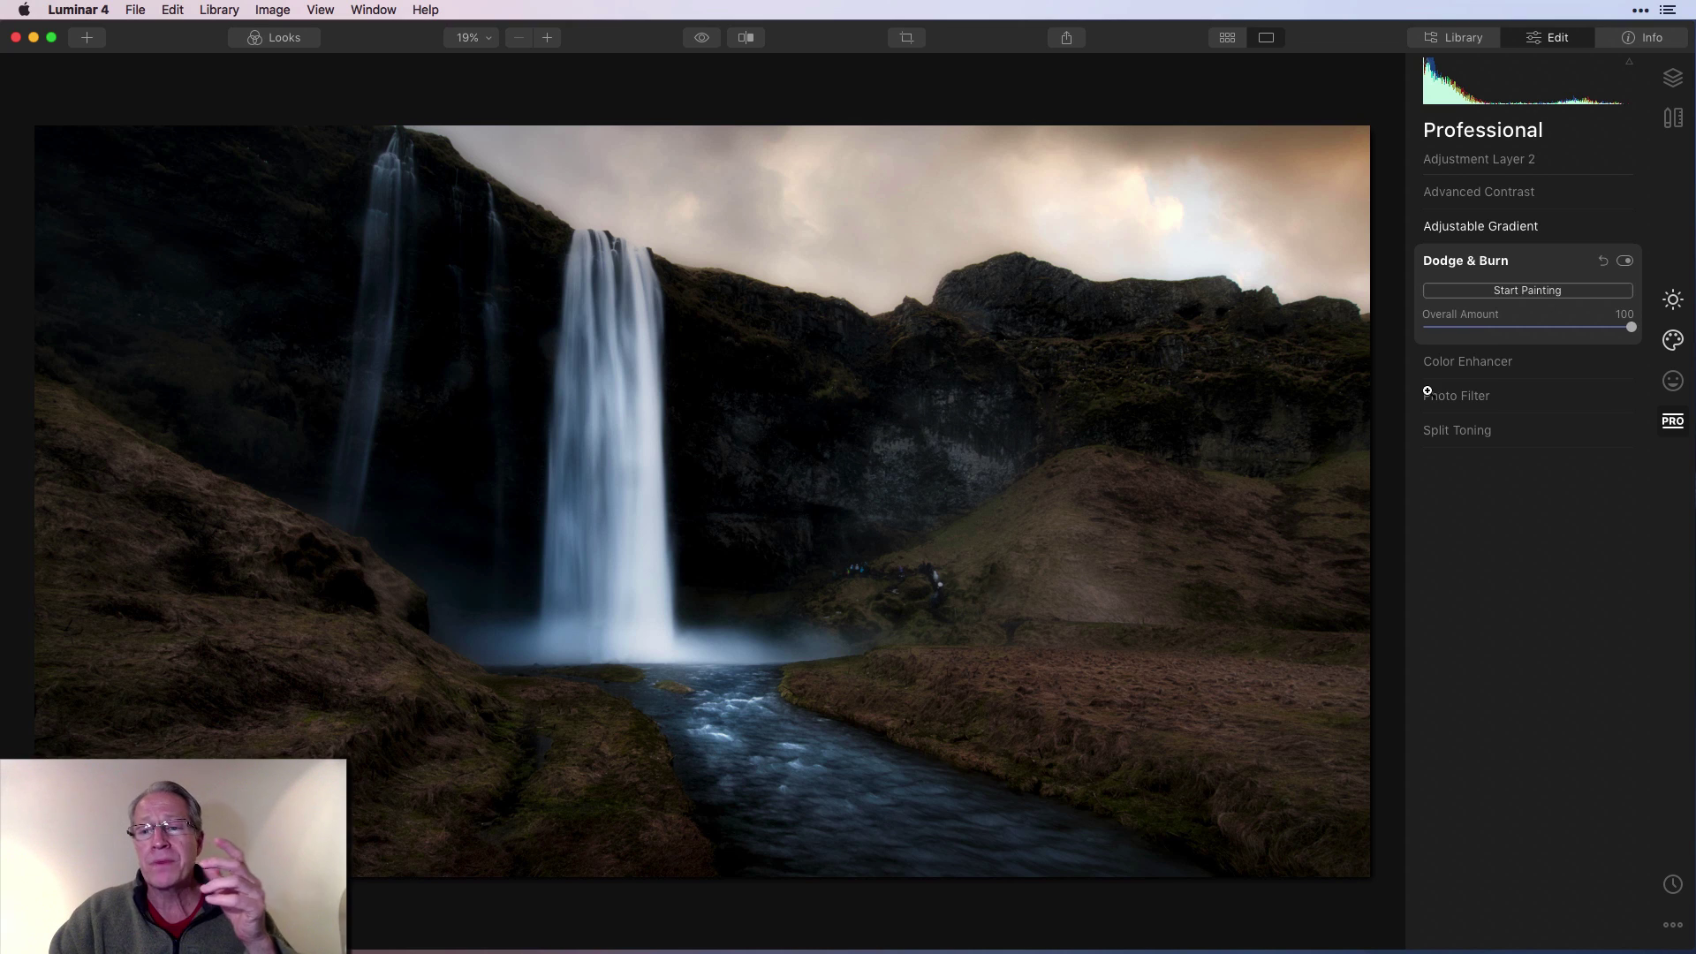
{"action": "left_click", "coordinate": [1624, 257]}
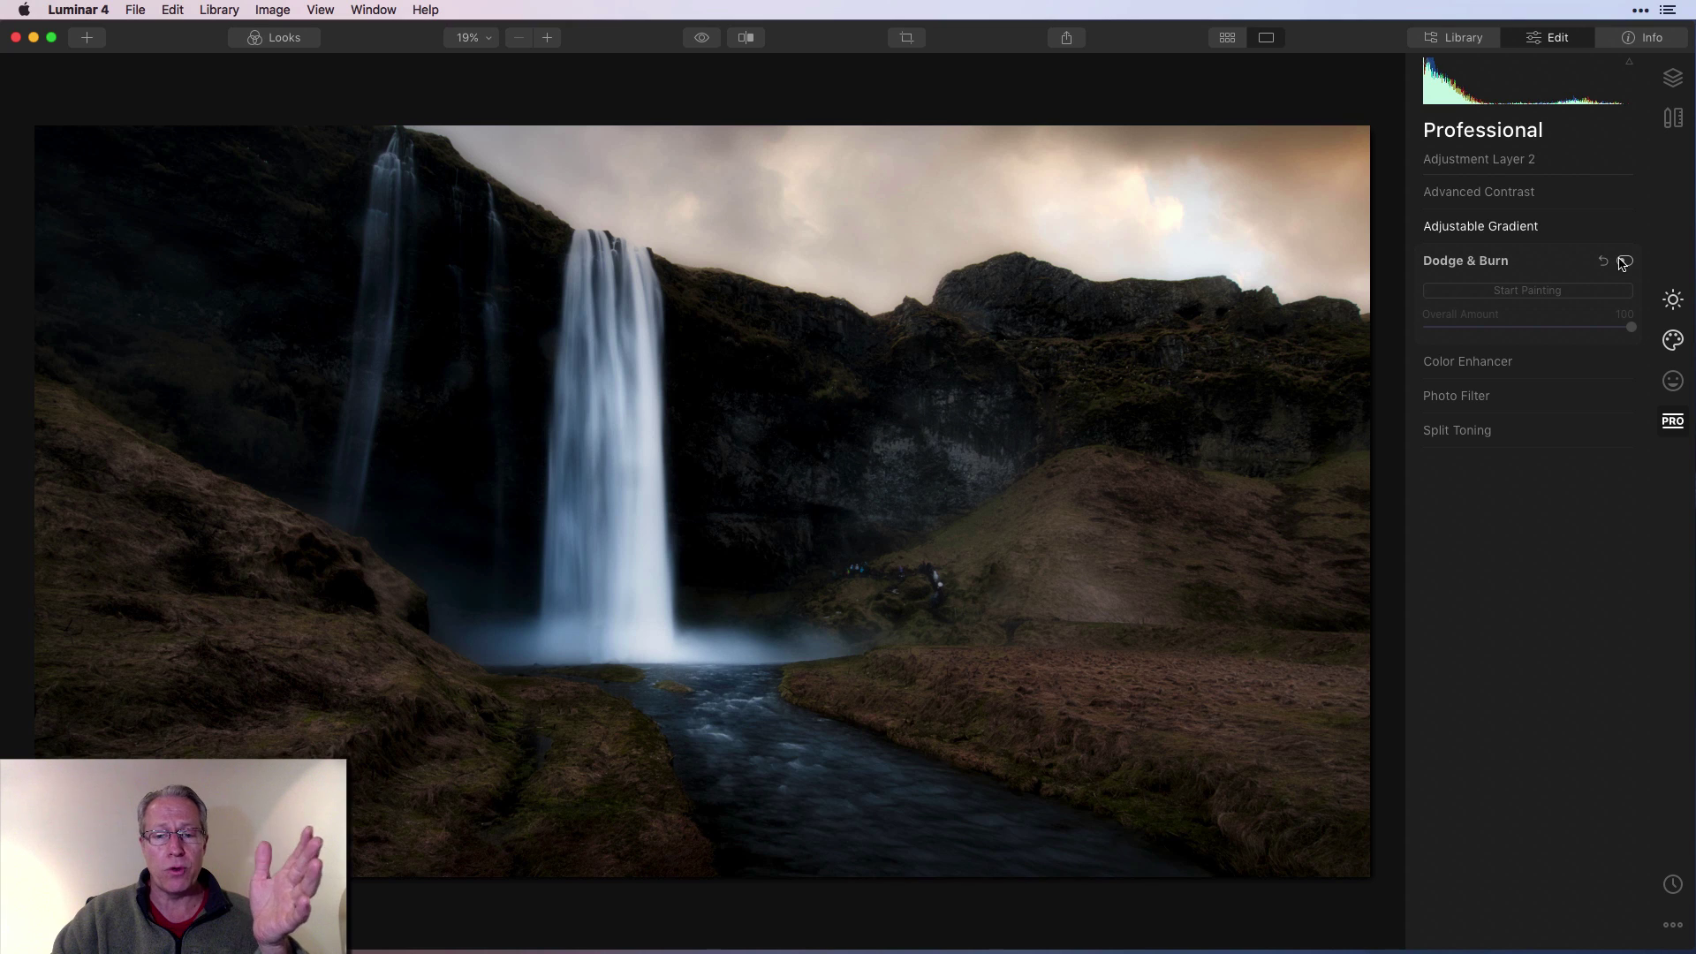
{"action": "left_click", "coordinate": [1624, 261]}
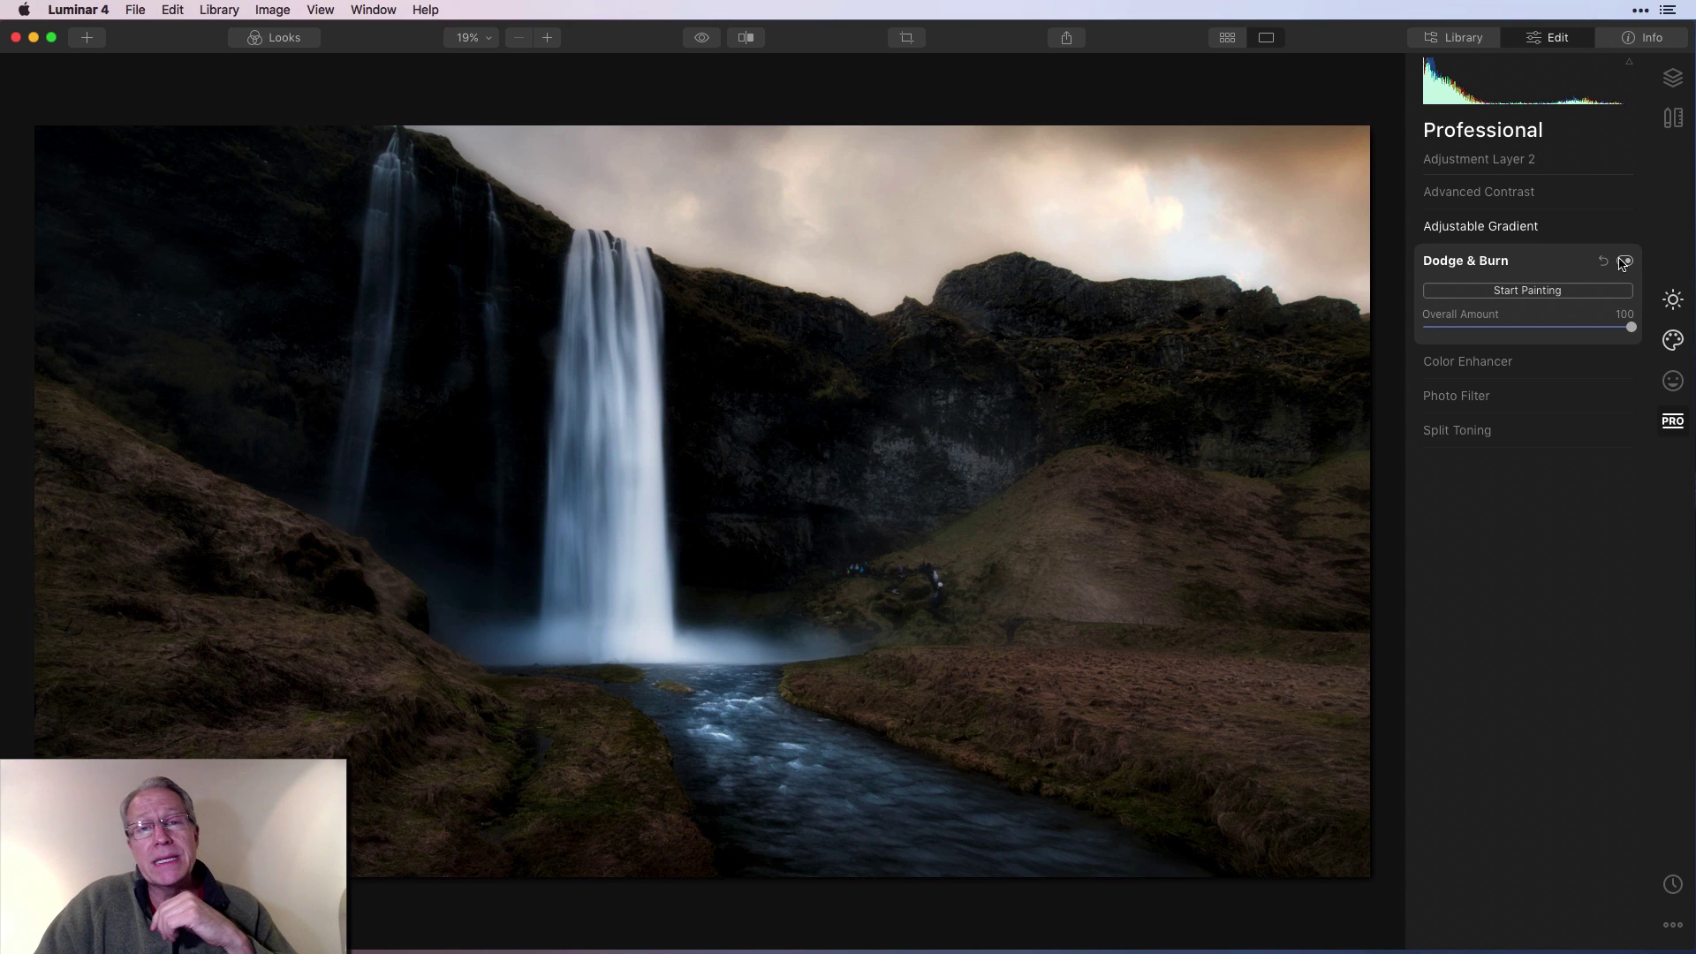
{"action": "left_click", "coordinate": [1673, 381]}
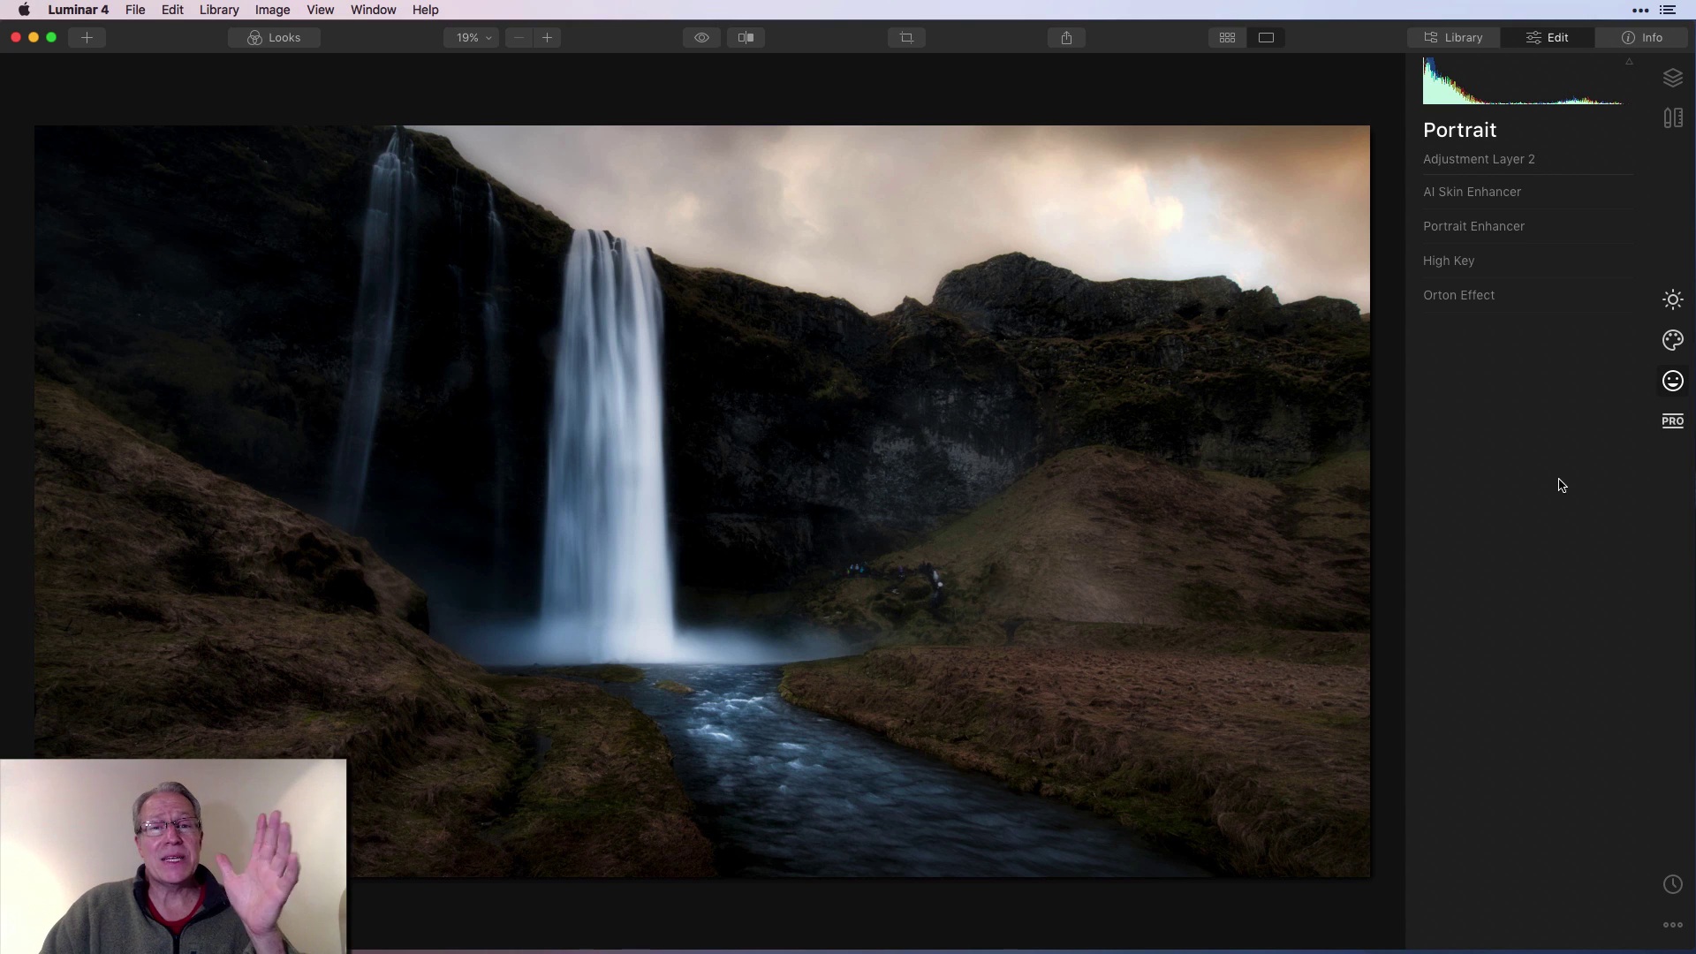
{"action": "left_click", "coordinate": [702, 38]}
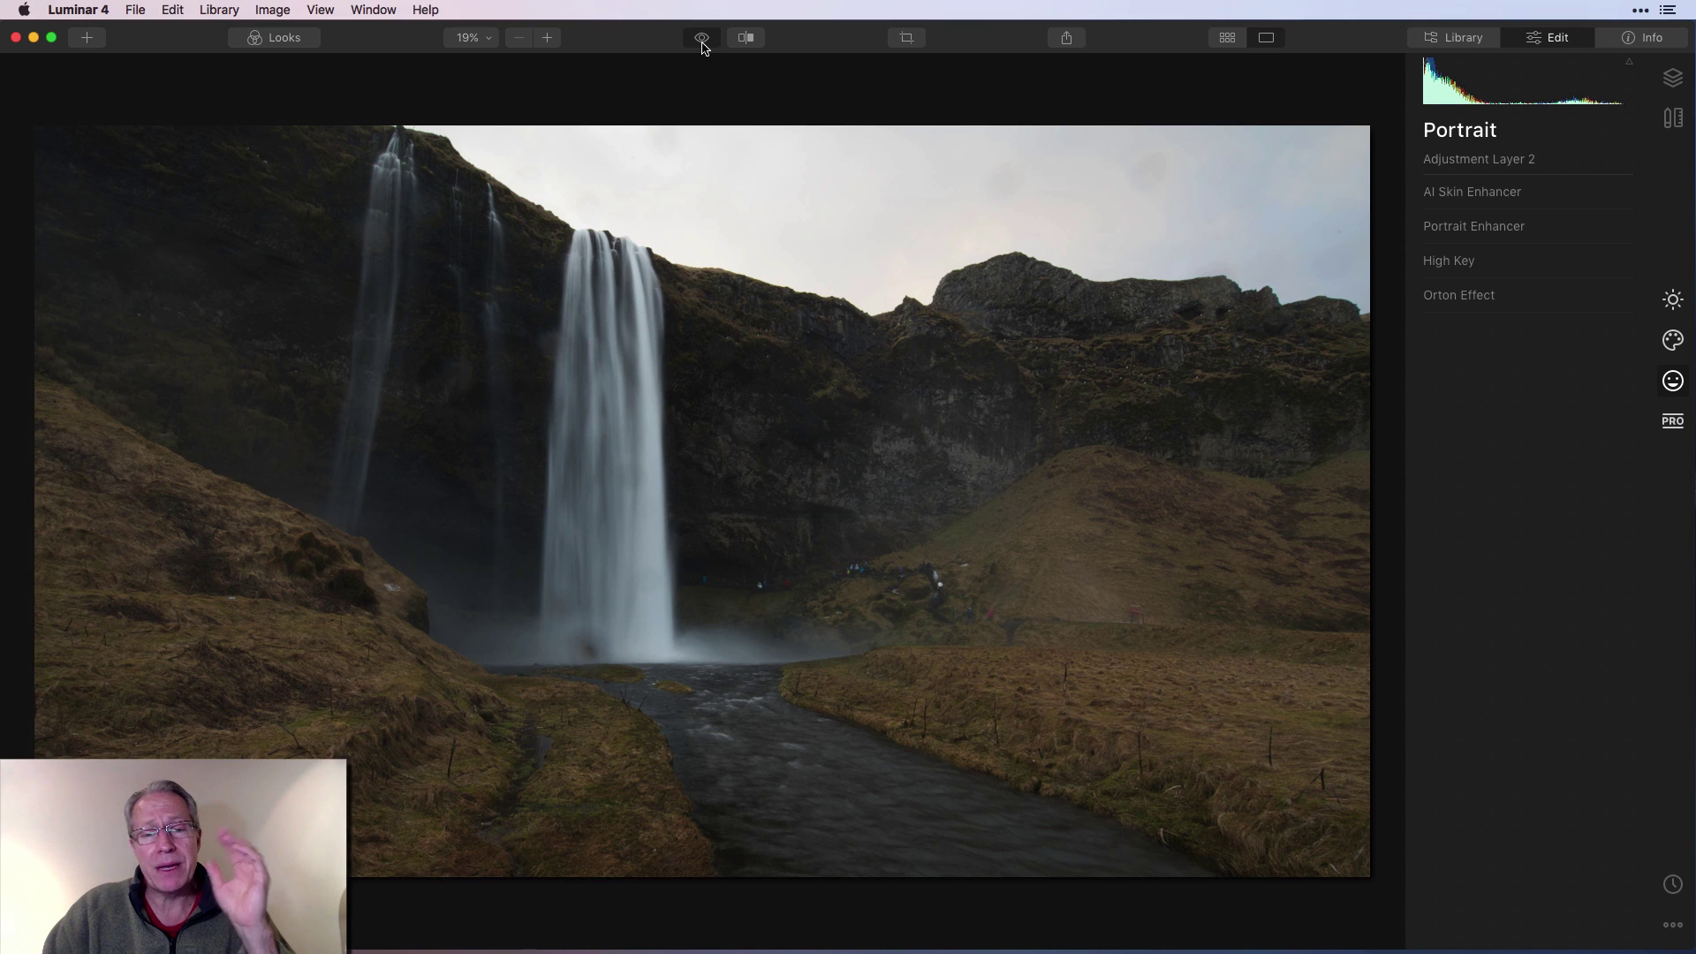
{"action": "left_click", "coordinate": [703, 42]}
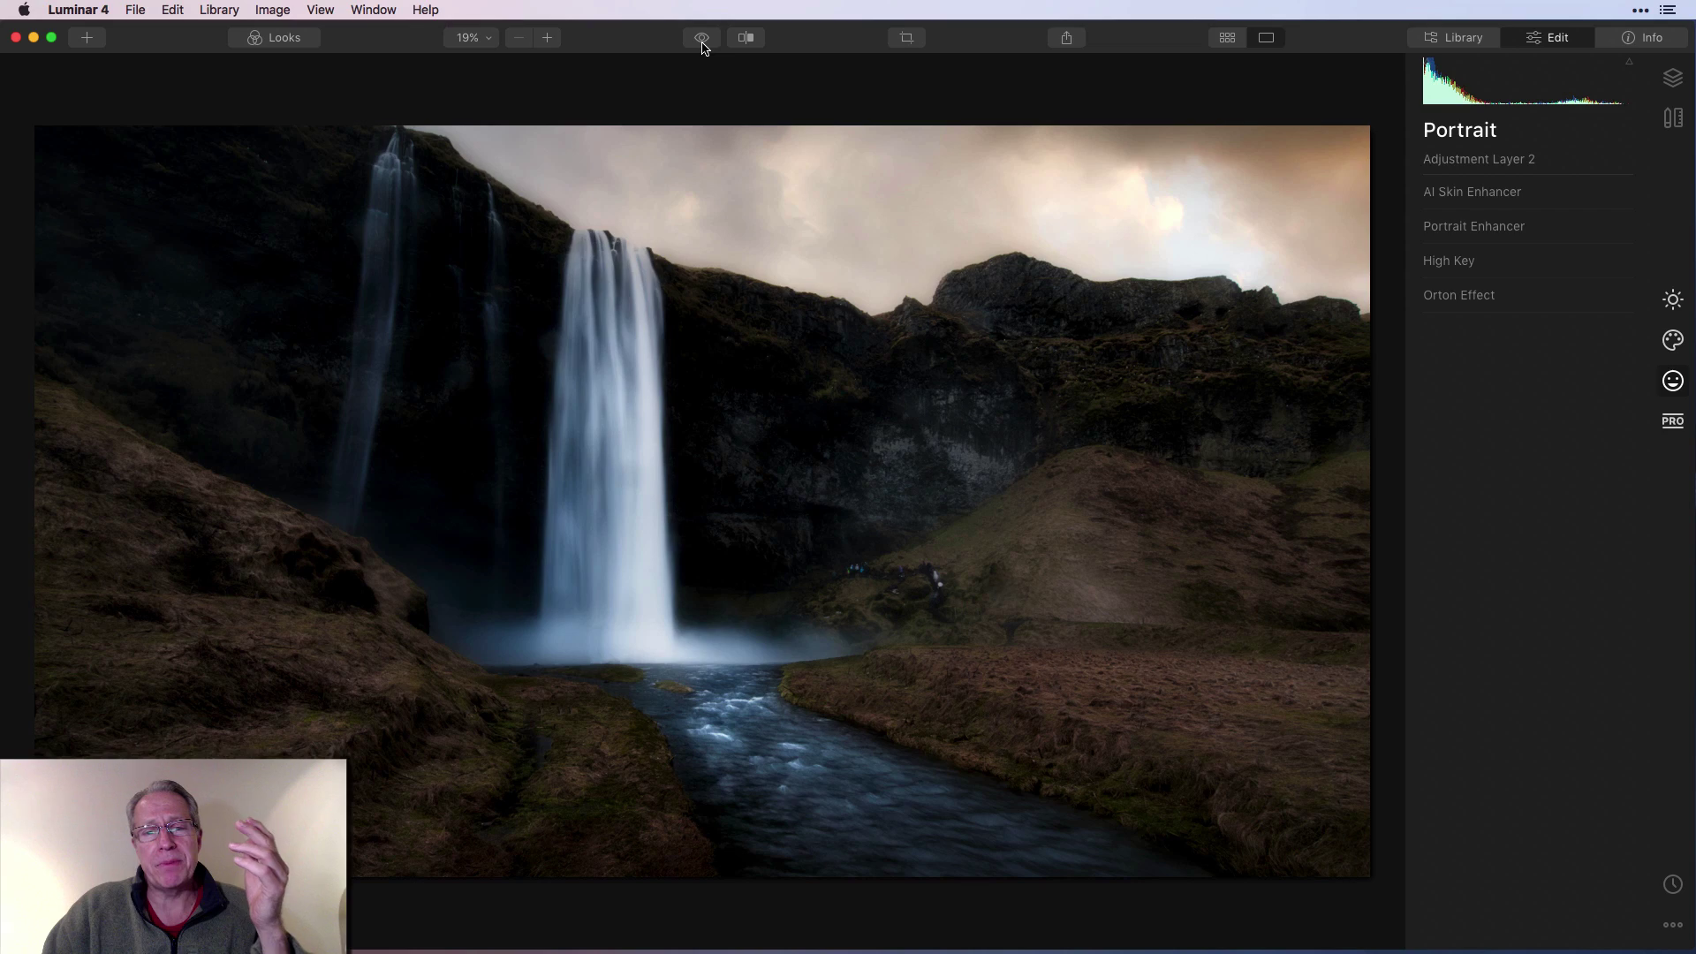
Set the Orton Effect Amount to 16 and compare the photo with it off and on.
{"action": "left_click", "coordinate": [1480, 297]}
{"action": "left_click_drag", "start_coordinate": [1426, 361], "coordinate": [1463, 363]}
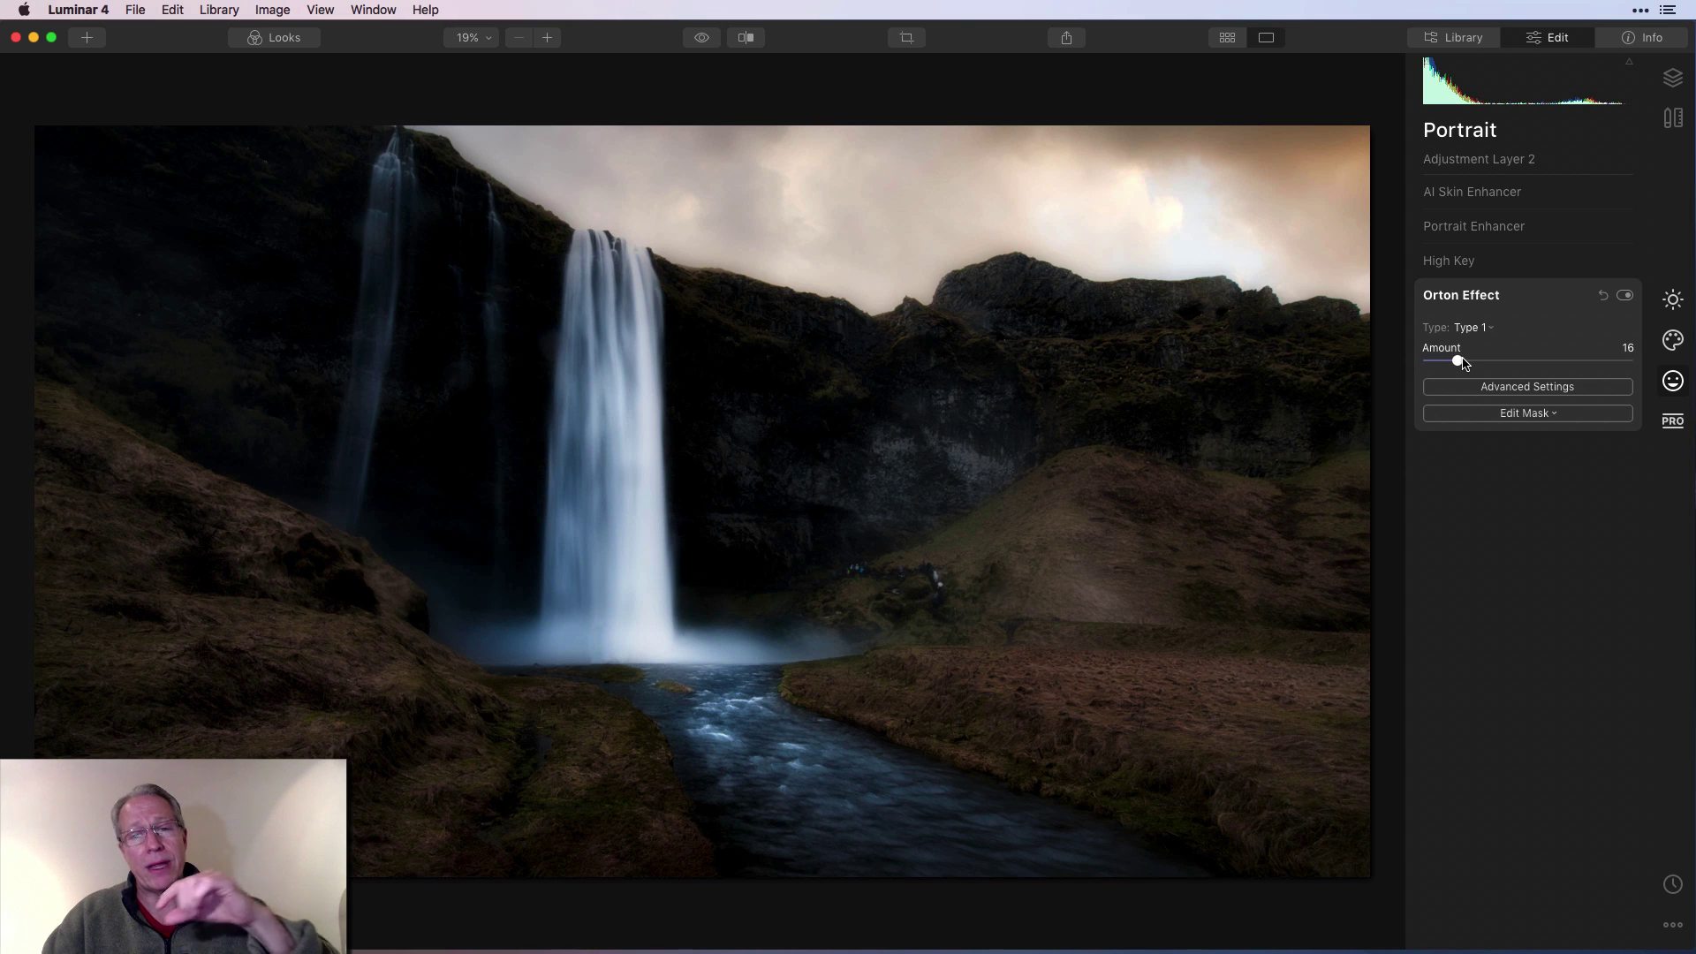
{"action": "left_click", "coordinate": [1624, 297]}
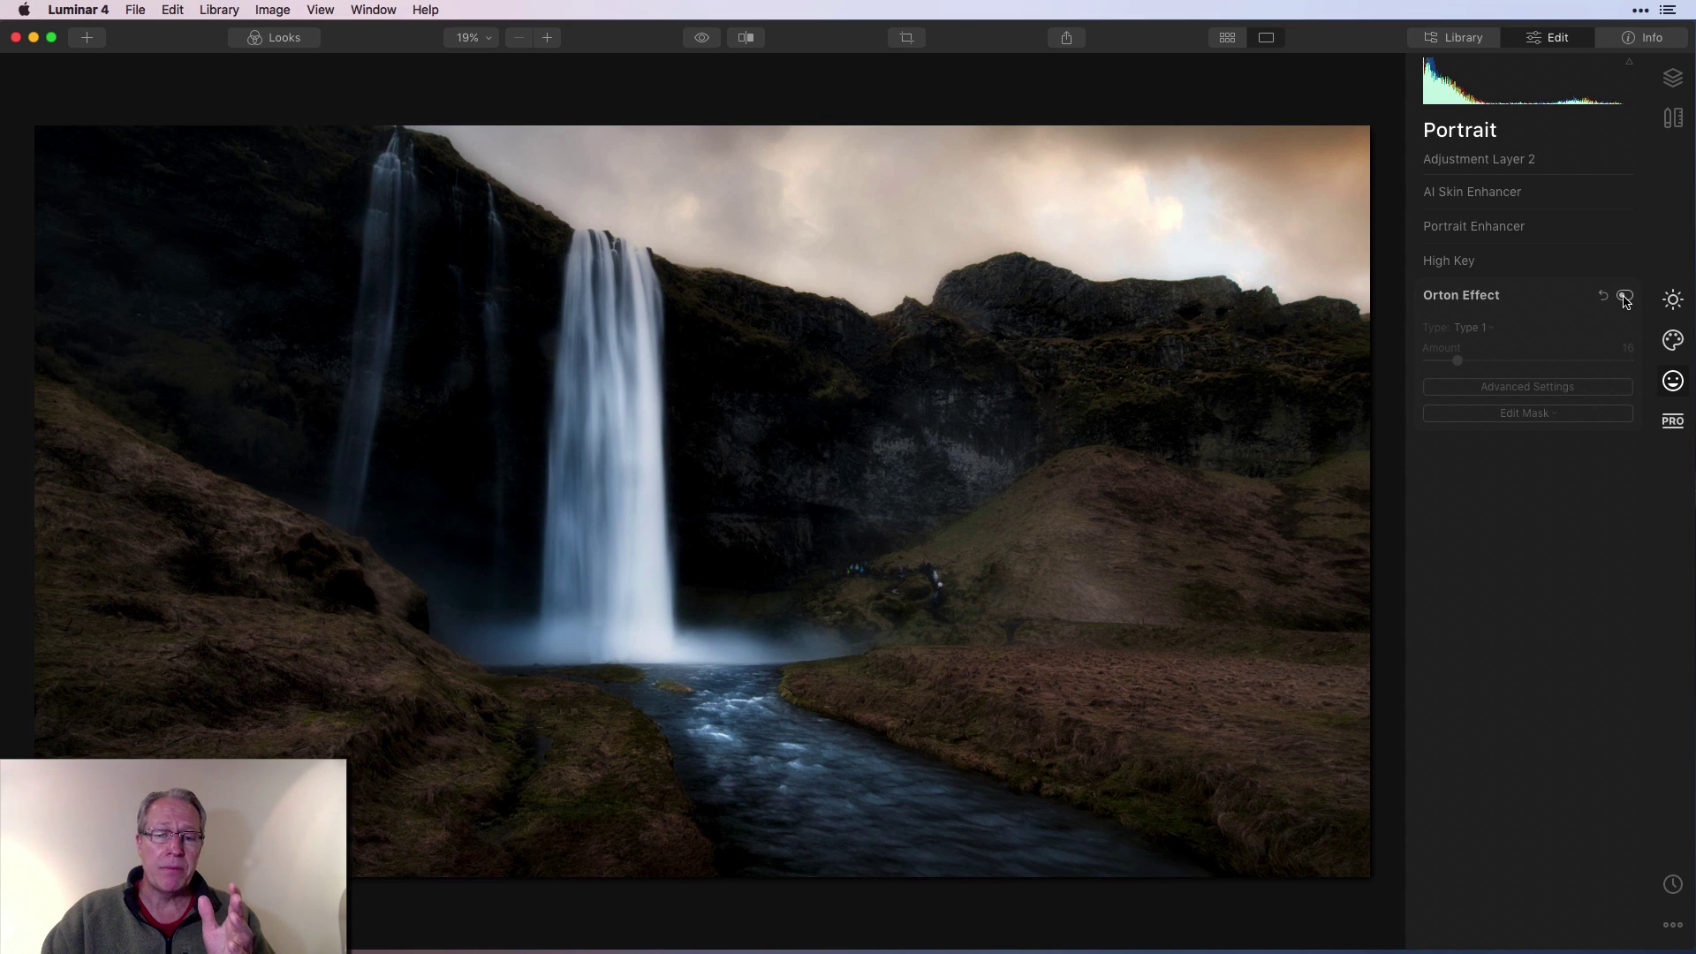
{"action": "left_click", "coordinate": [1624, 297]}
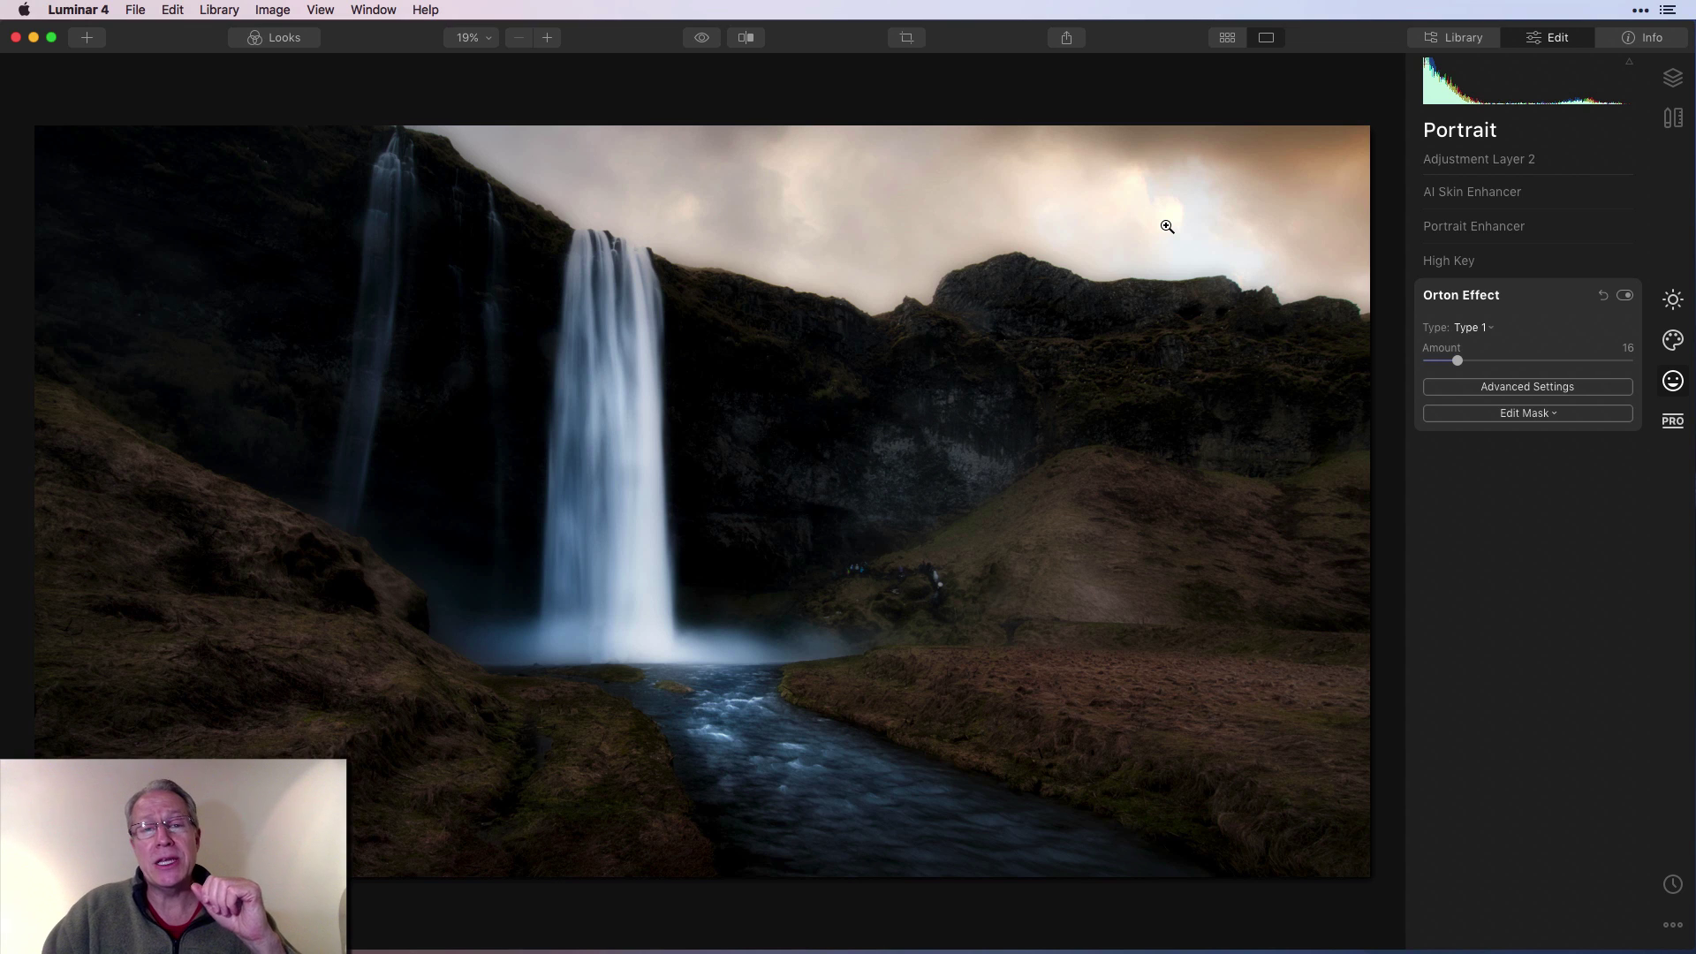
{"action": "left_click", "coordinate": [745, 37]}
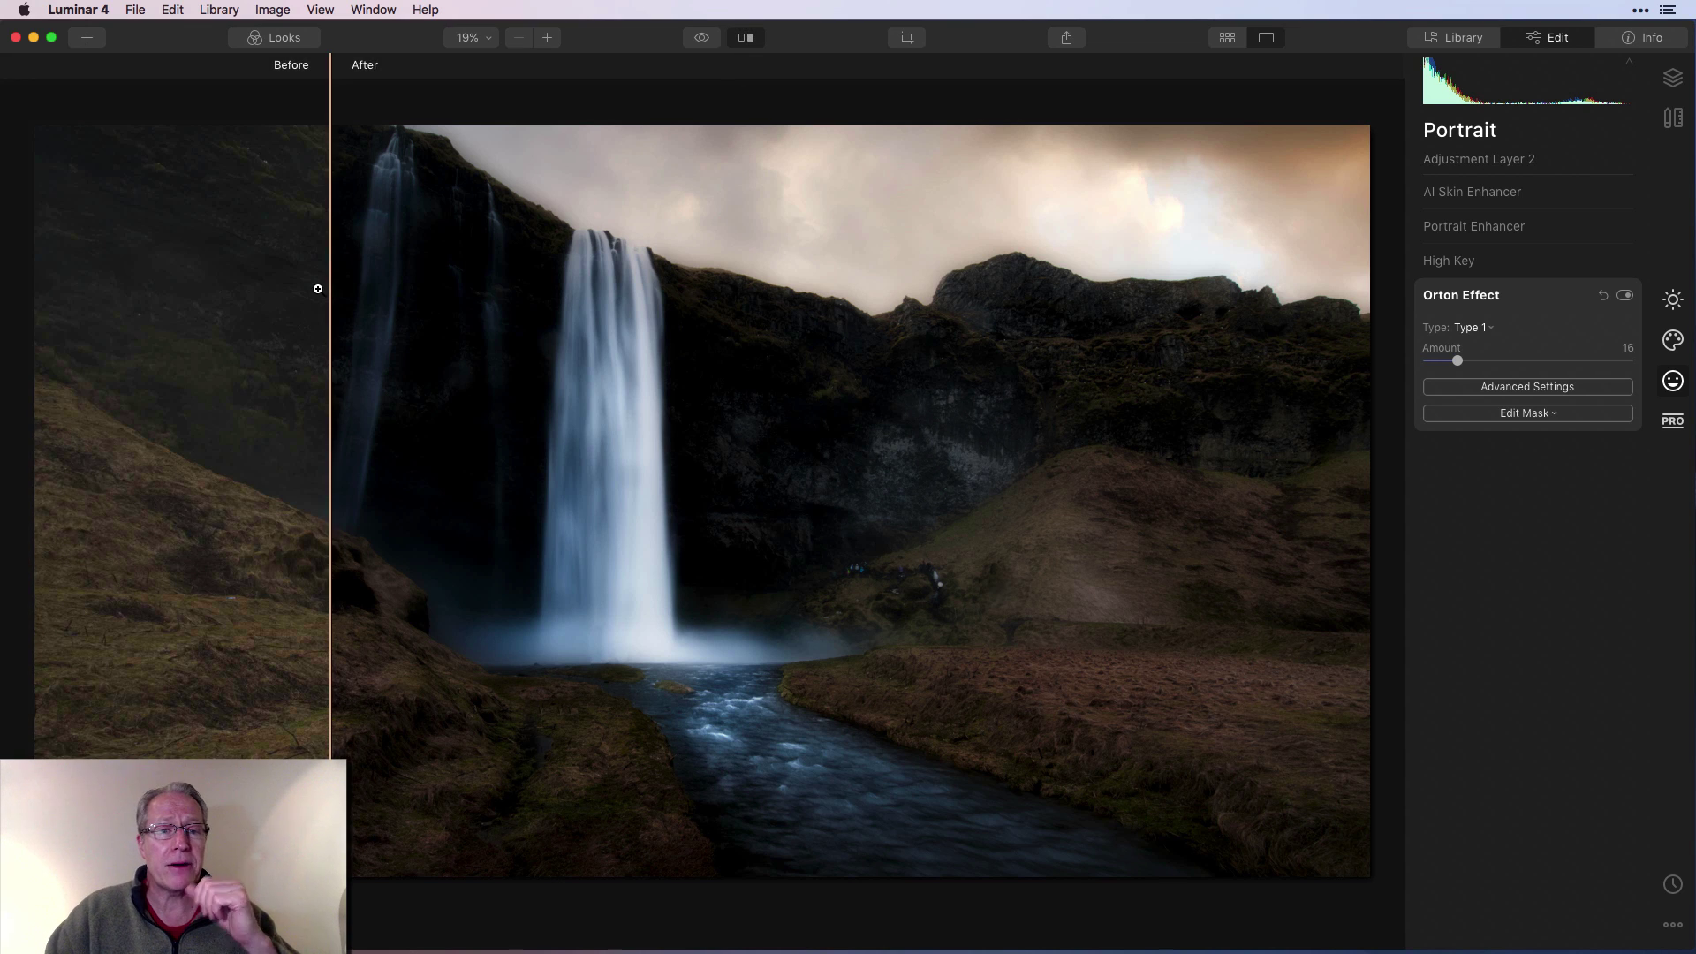
{"action": "left_click_drag", "start_coordinate": [331, 288], "coordinate": [485, 307]}
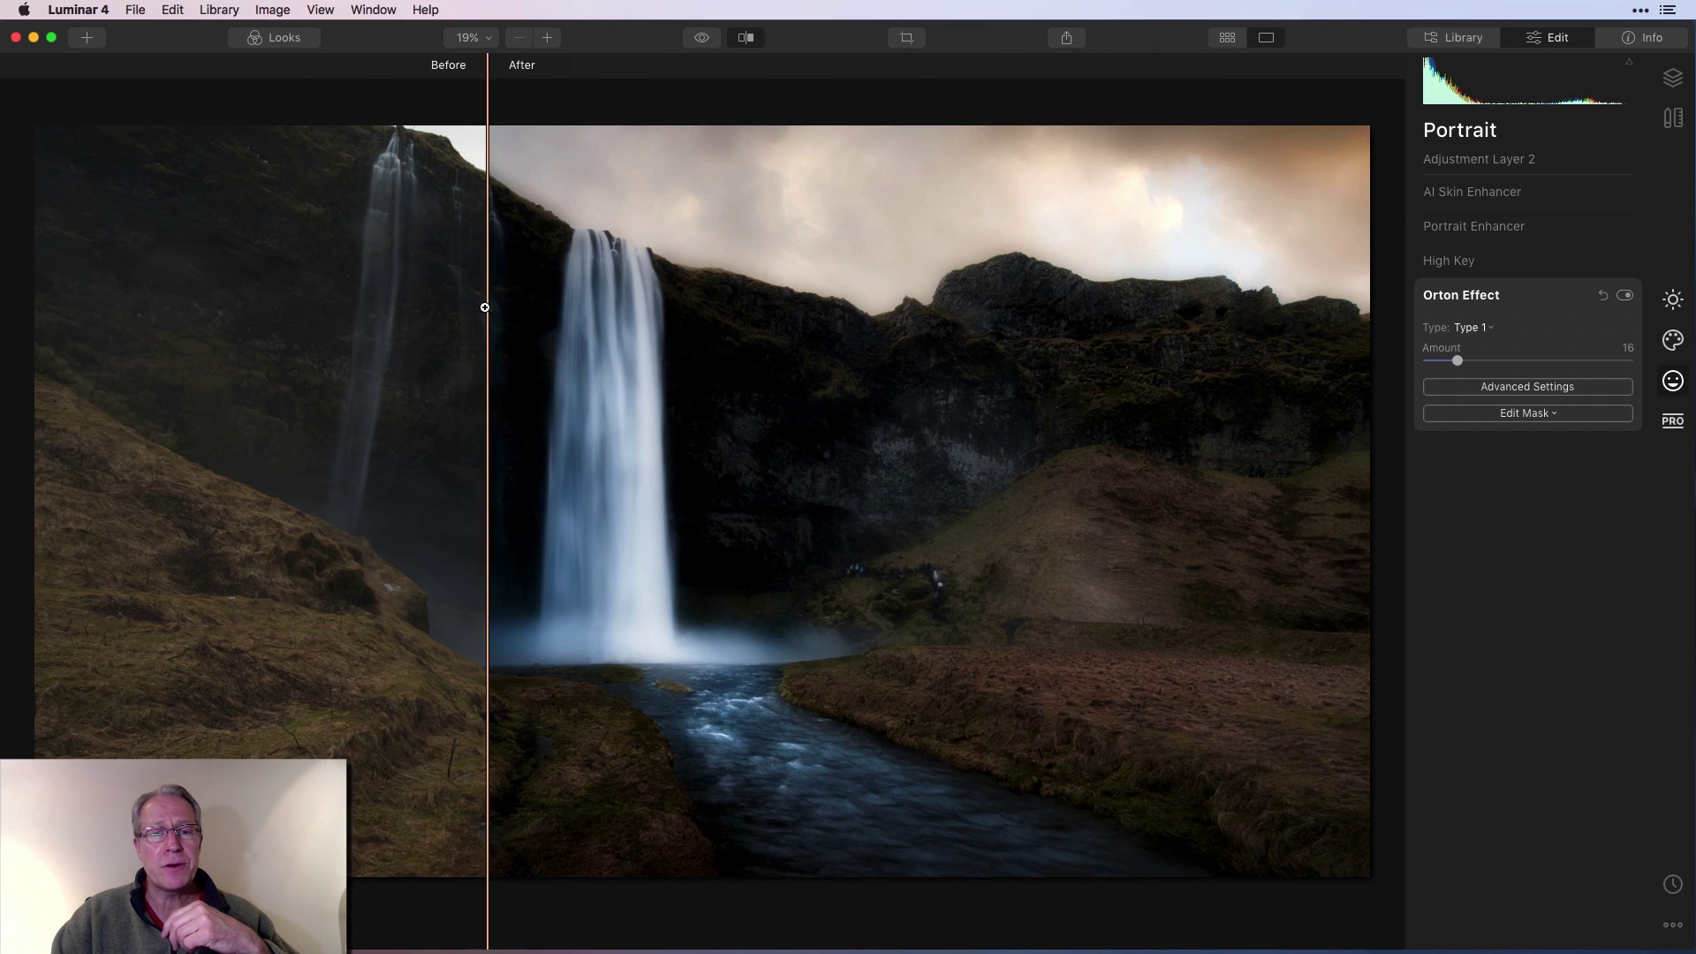
{"action": "left_click", "coordinate": [746, 37]}
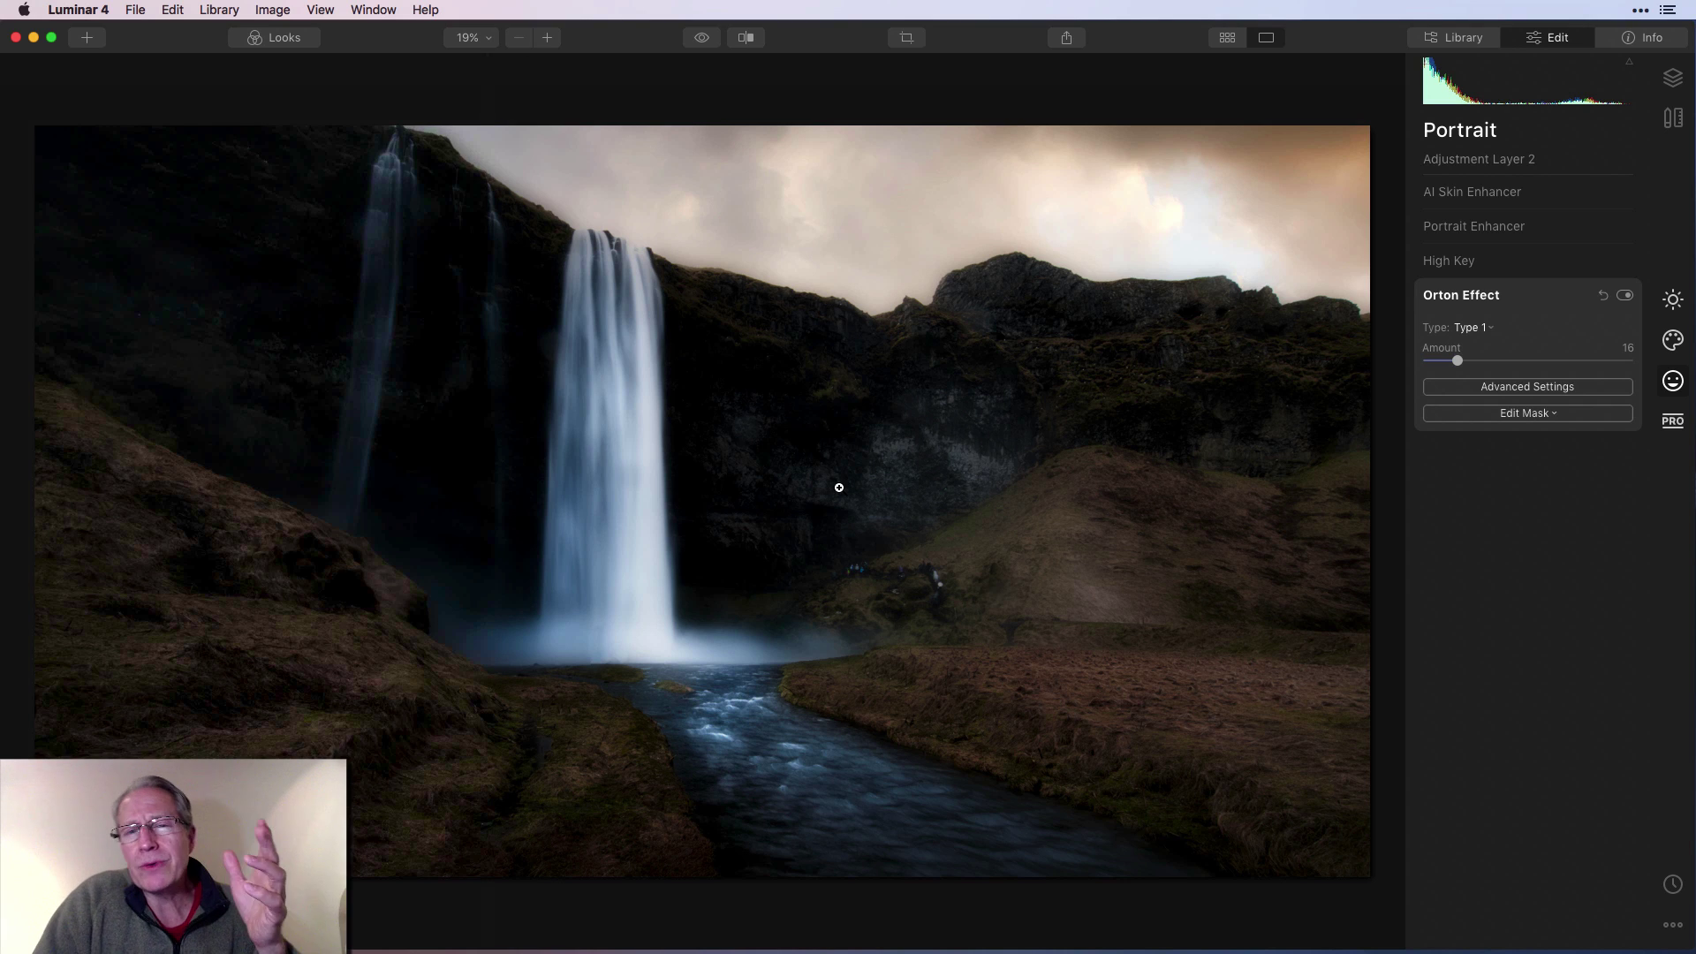